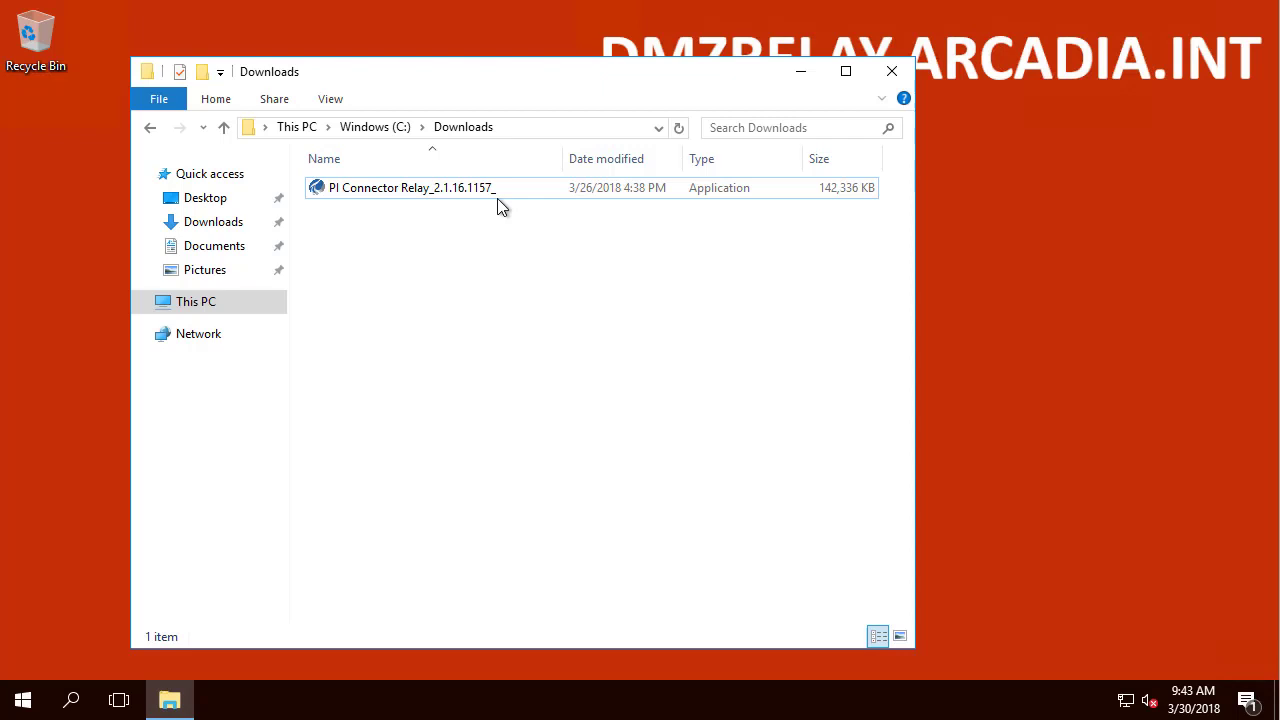
# Step: Reposition the Downloads window to show the PI Connector Relay 2.1.16.1157 installer
pyautogui.moveTo(474, 86); pyautogui.dragTo(437, 186)
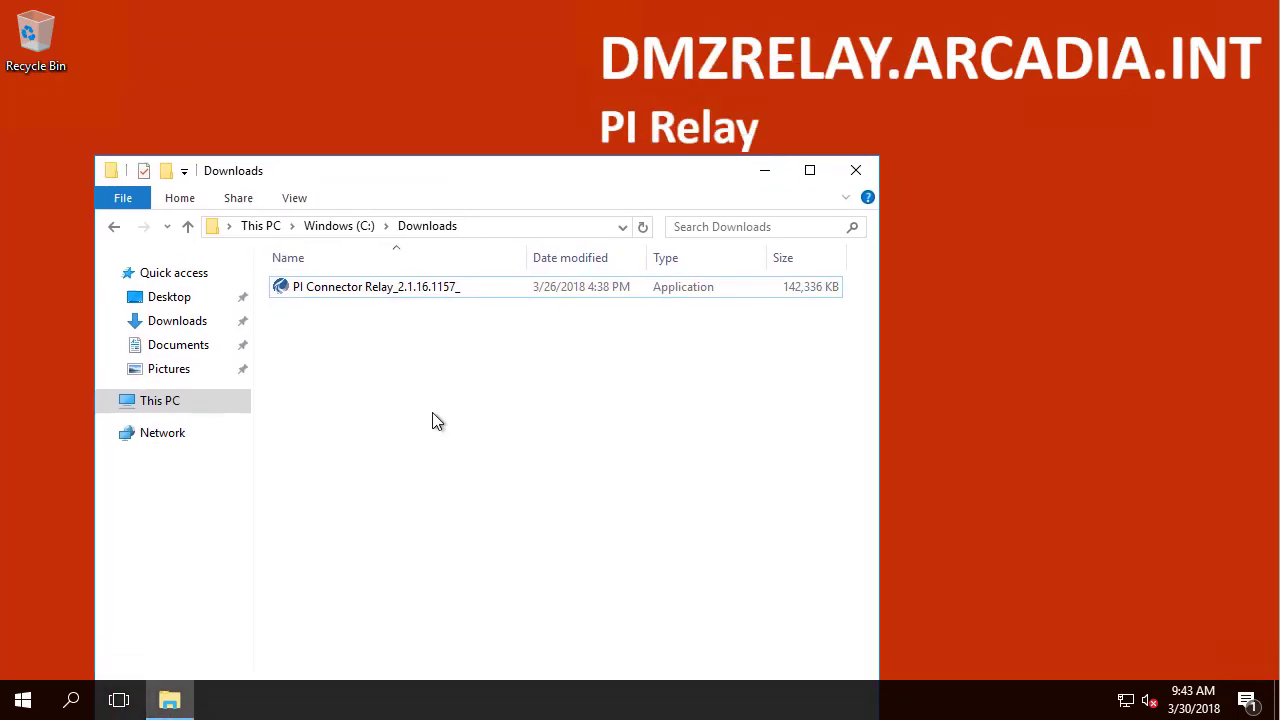
# Step: Run the PI Connector Relay installer as administrator and extract its setup files to .\extracted
pyautogui.click(394, 287)
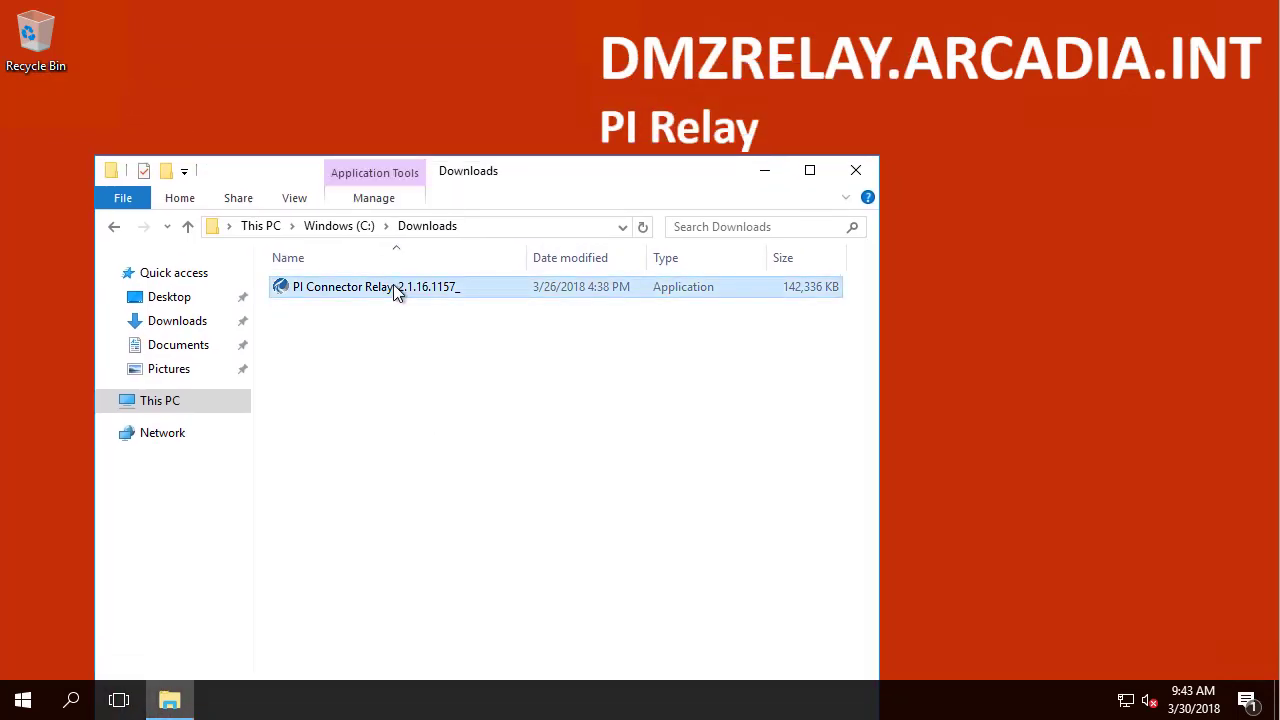
pyautogui.rightClick(394, 287)
pyautogui.click(505, 327)
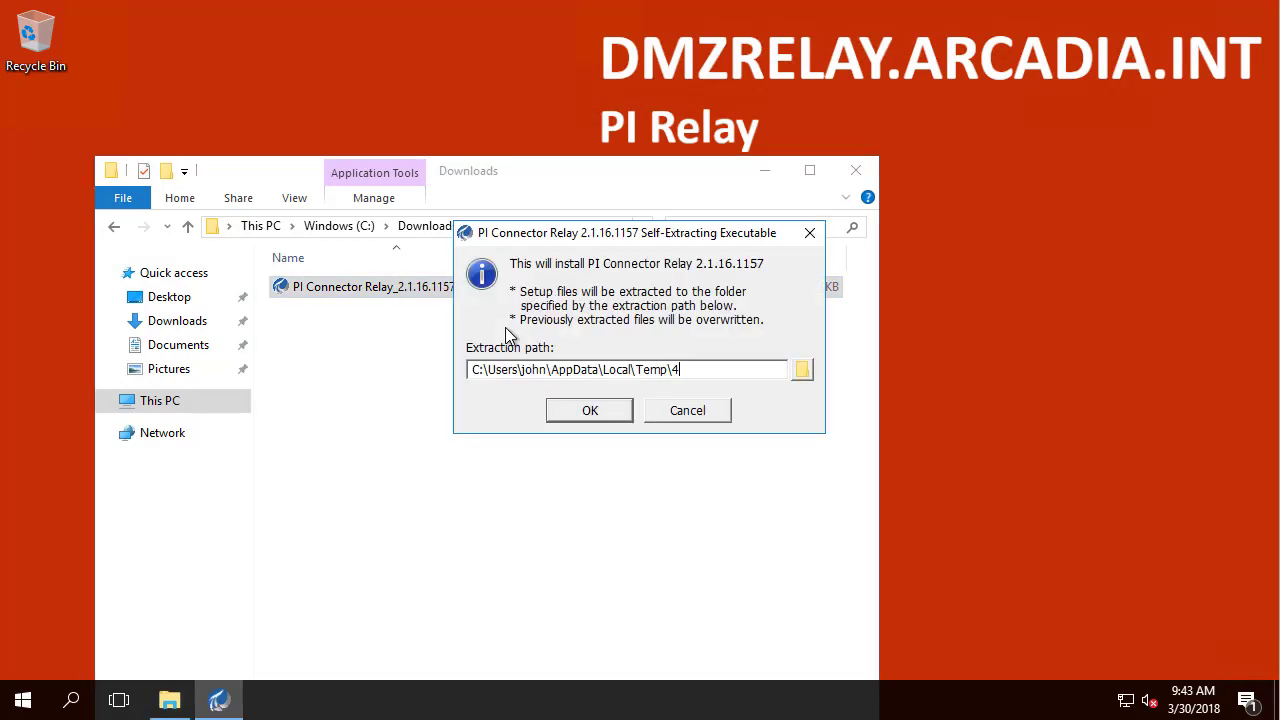
pyautogui.write('.\\extracted')
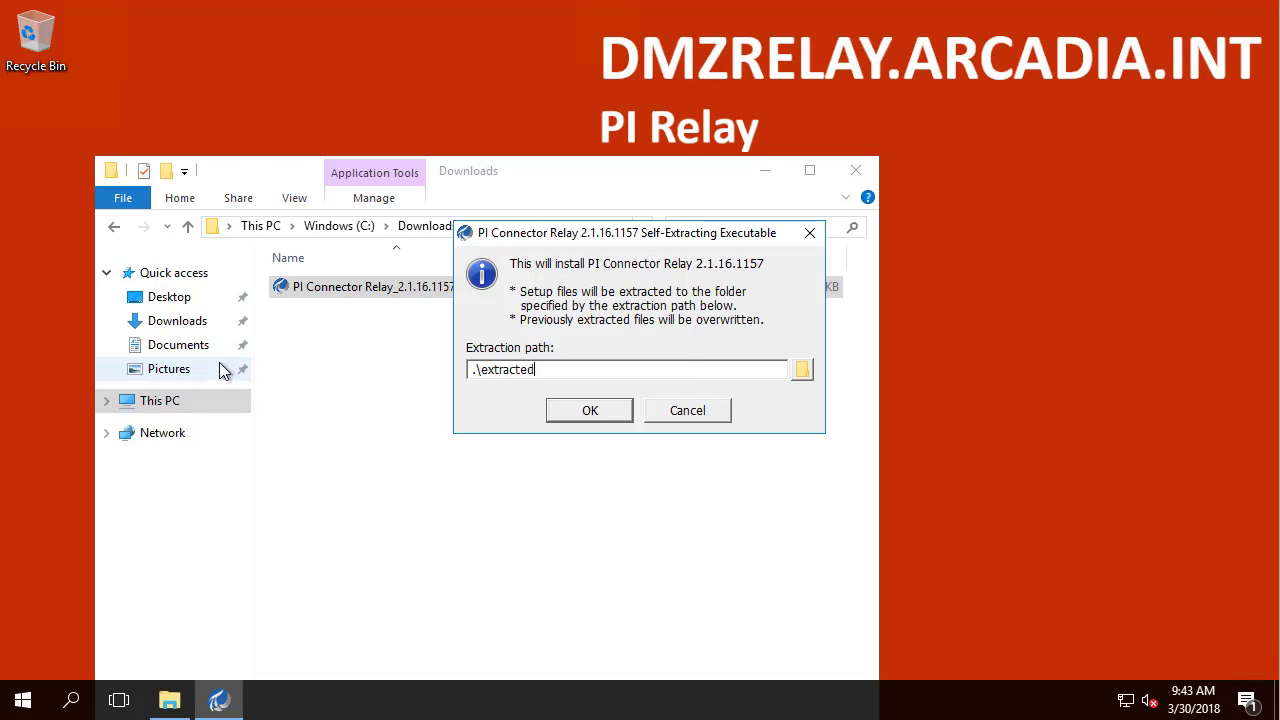
pyautogui.click(607, 416)
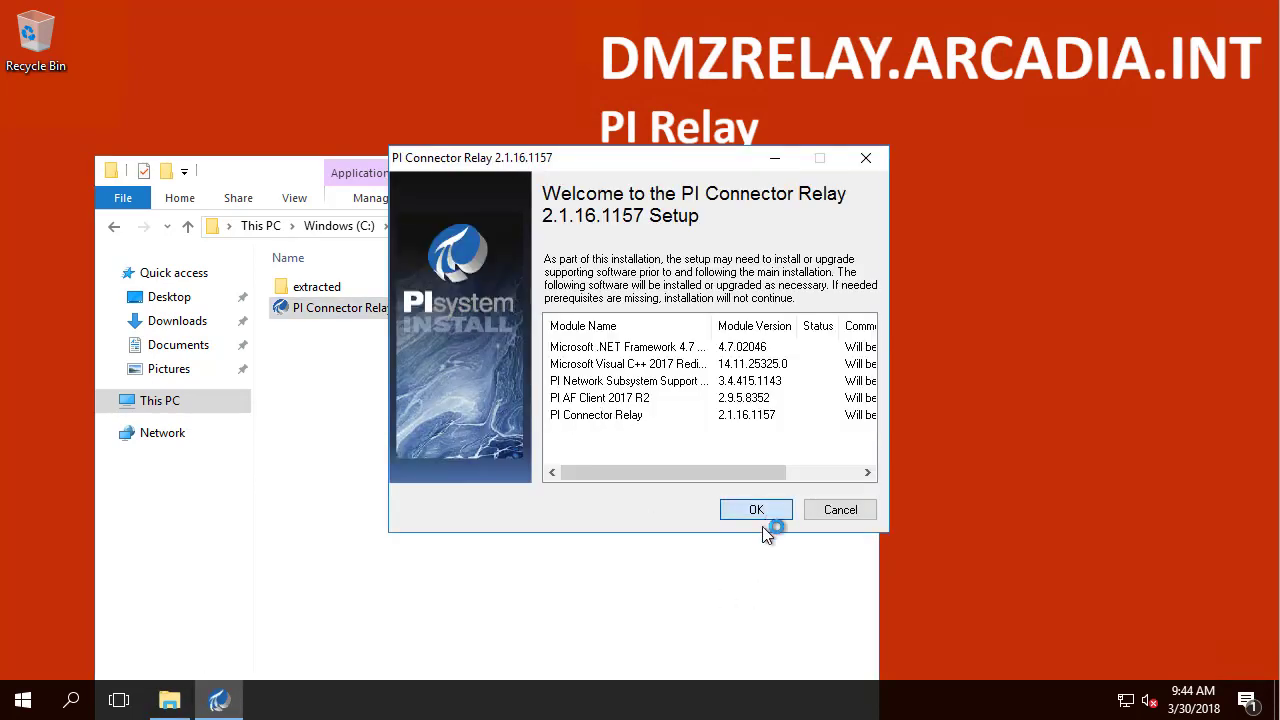
# Step: Start the prerequisite installation and complete the .NET Framework 4.7 setup
pyautogui.click(756, 512)
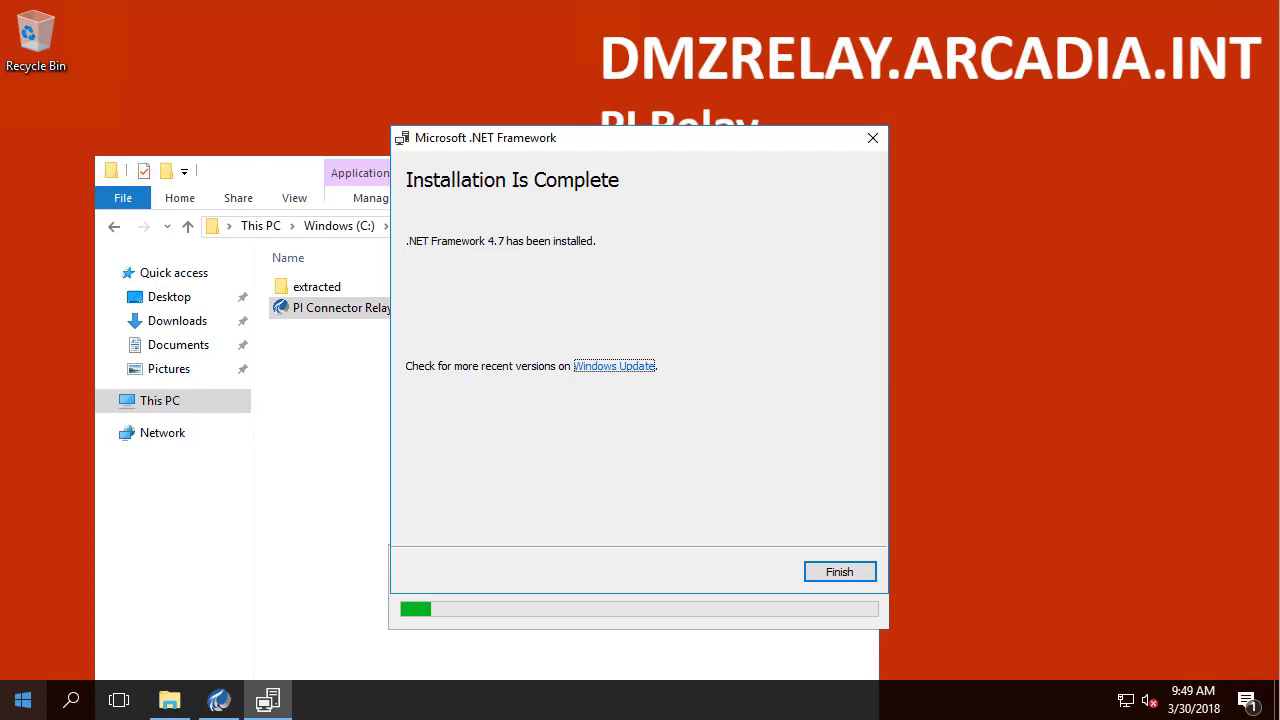
pyautogui.click(857, 571)
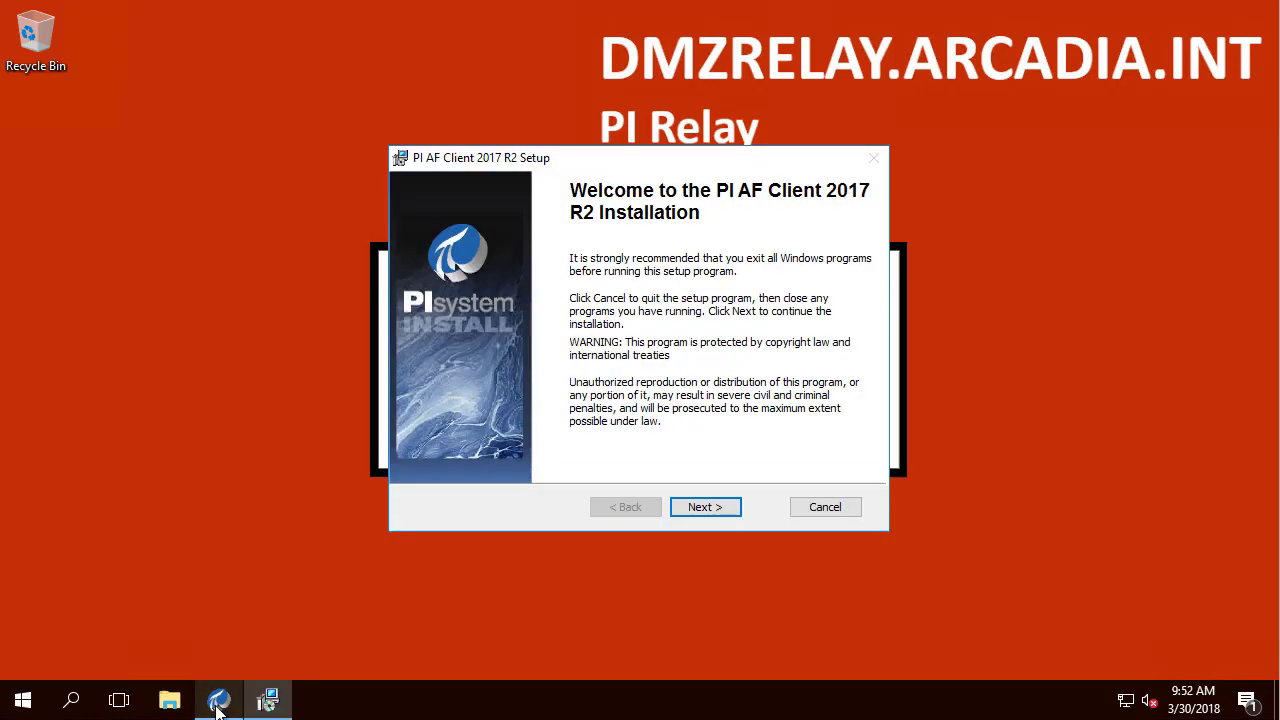
# Step: Enter CORPPISRV and CORPPISRV1 as default Asset and Data servers, then install PI AF Client with default features
pyautogui.click(705, 507)
pyautogui.click(705, 507)
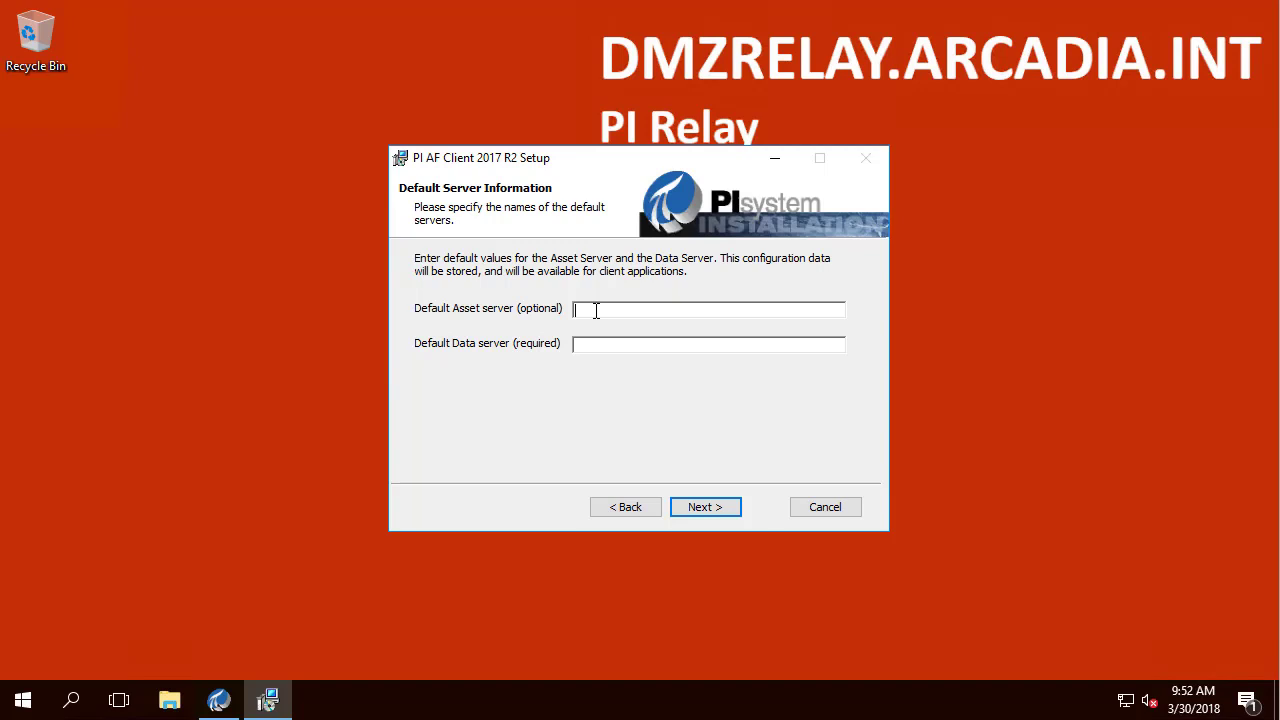
pyautogui.write('CORPPISRVCORPPISRV')
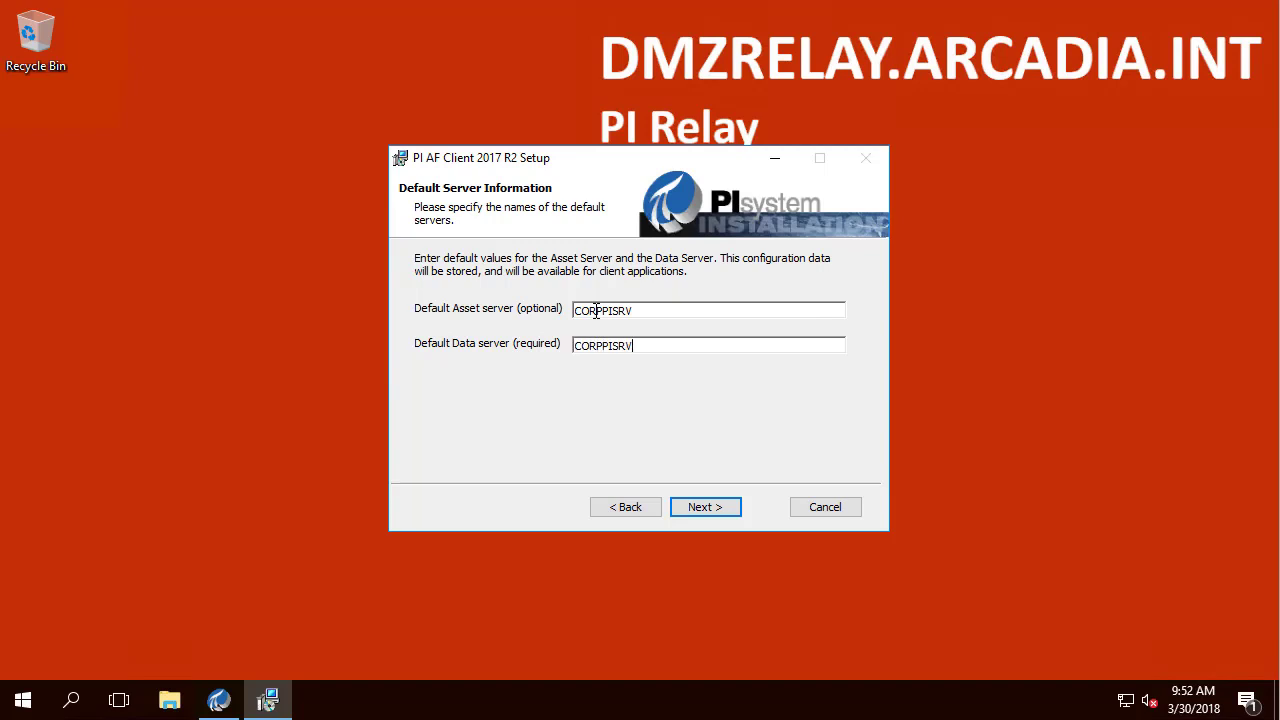
pyautogui.write('1')
pyautogui.hotkey('shift', 'Tab')
pyautogui.click(697, 508)
pyautogui.click(697, 508)
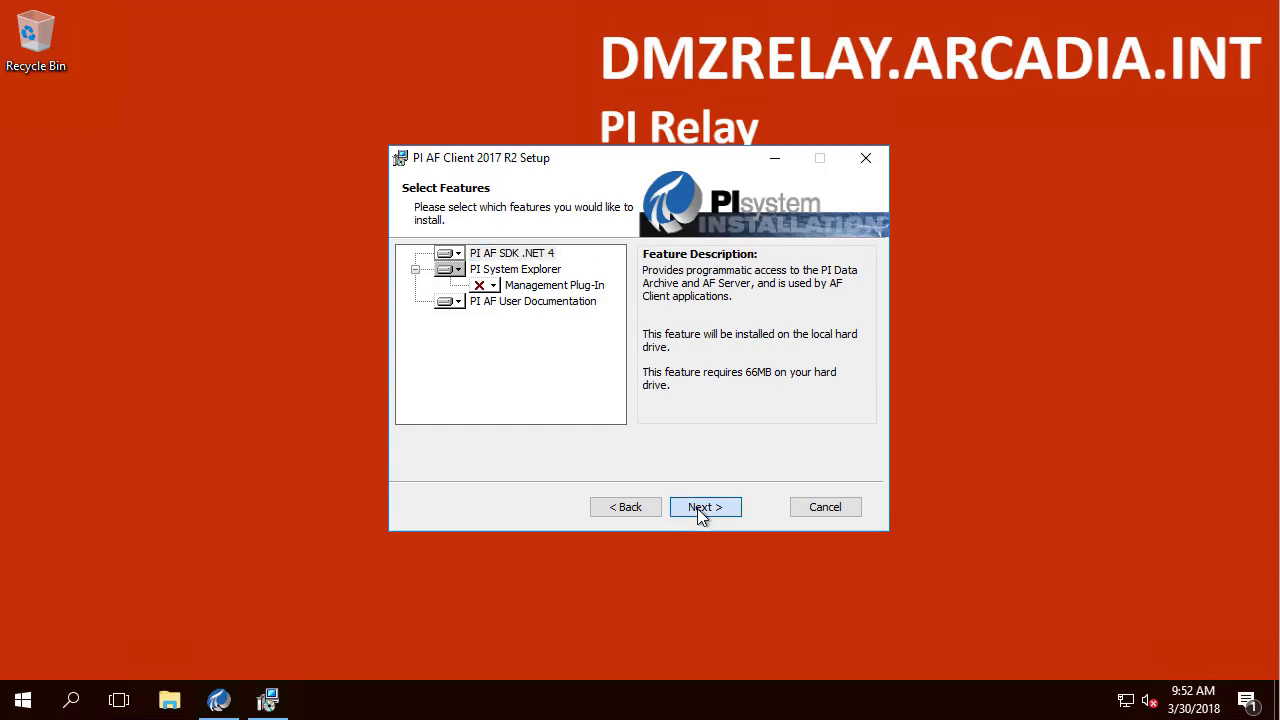
pyautogui.click(699, 509)
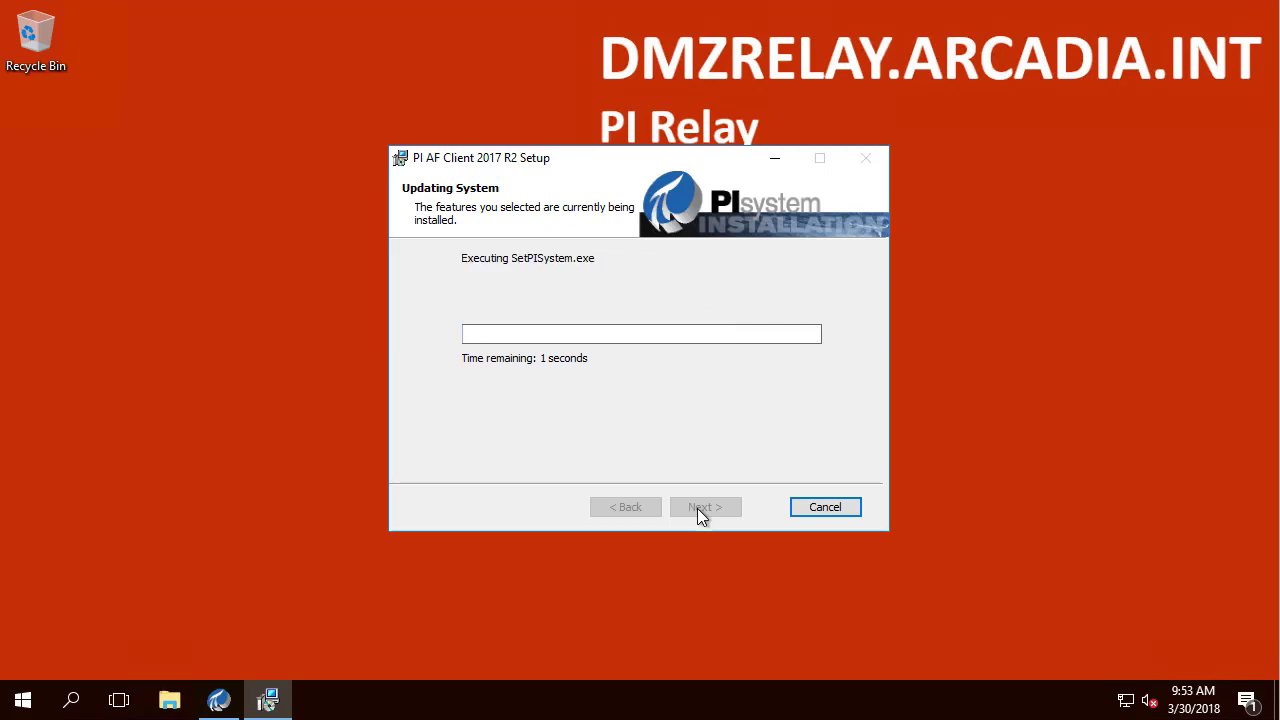
# Step: Change the relay administration port from 5460 to 5461 and confirm it is available
pyautogui.press('Return')
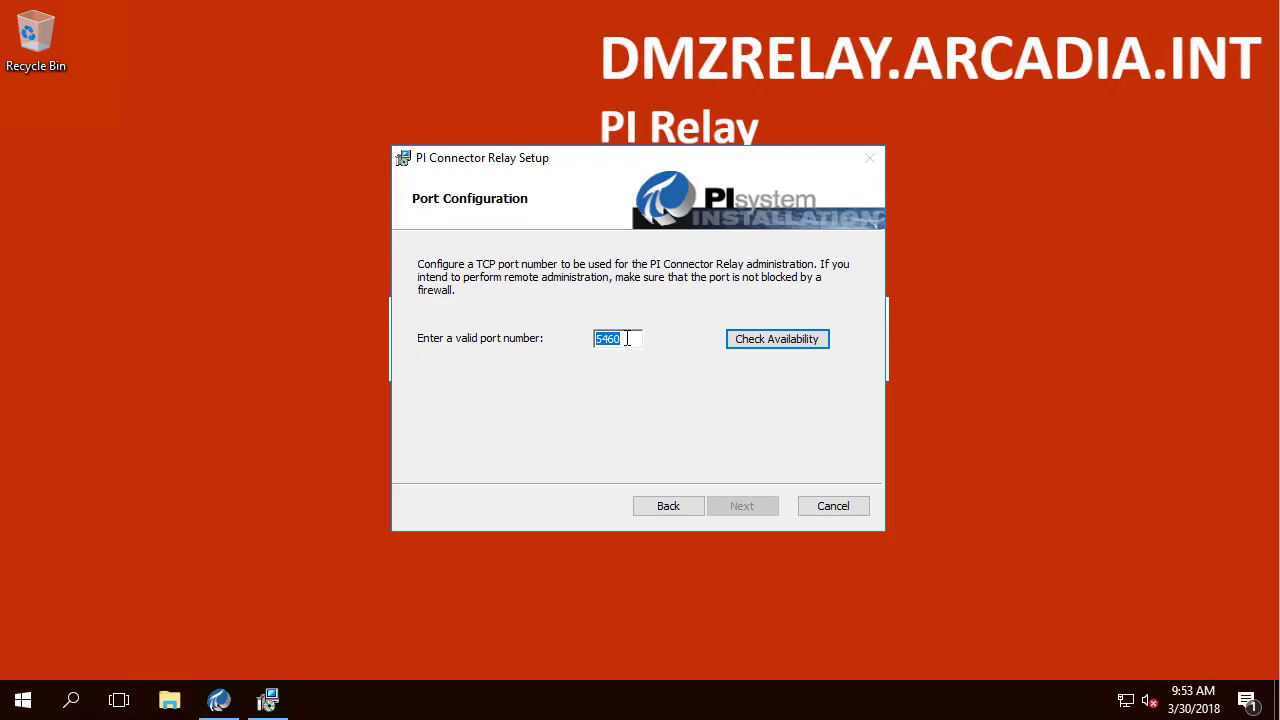
pyautogui.click(632, 339)
pyautogui.press('BackSpace')
pyautogui.write('1')
pyautogui.click(771, 334)
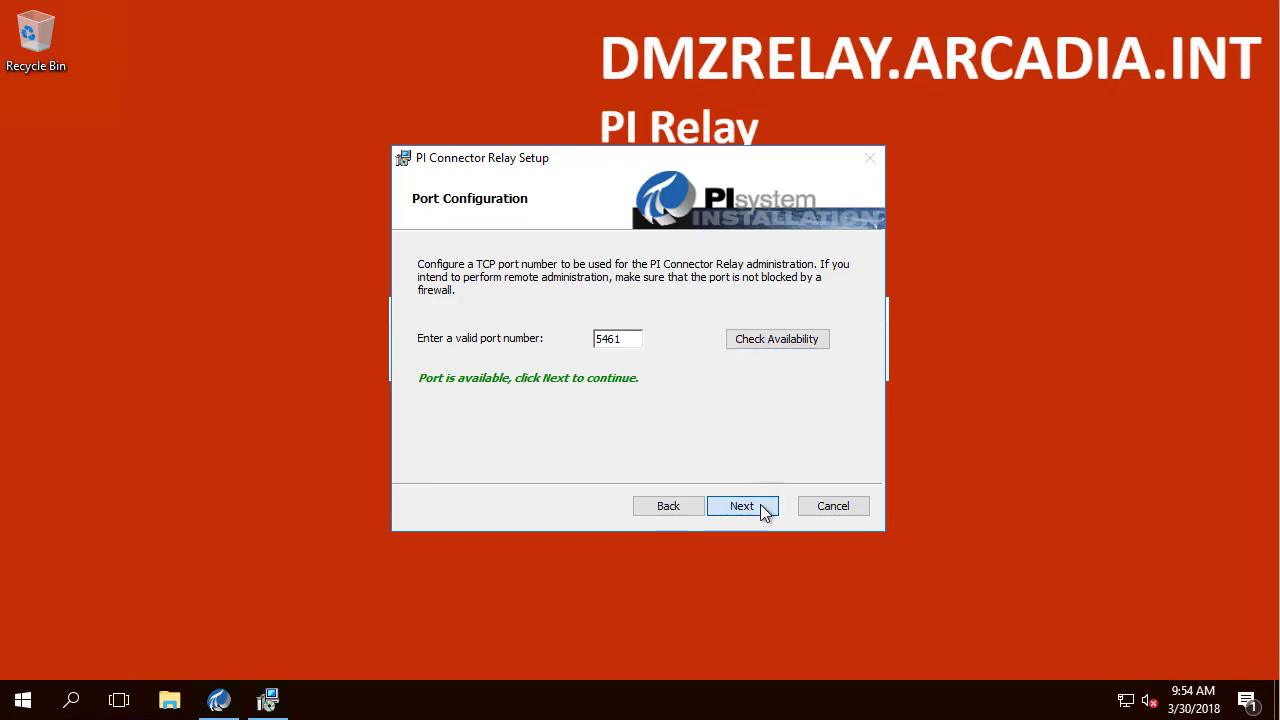
# Step: Enter and validate the domain service account name and password for the relay service
pyautogui.click(760, 504)
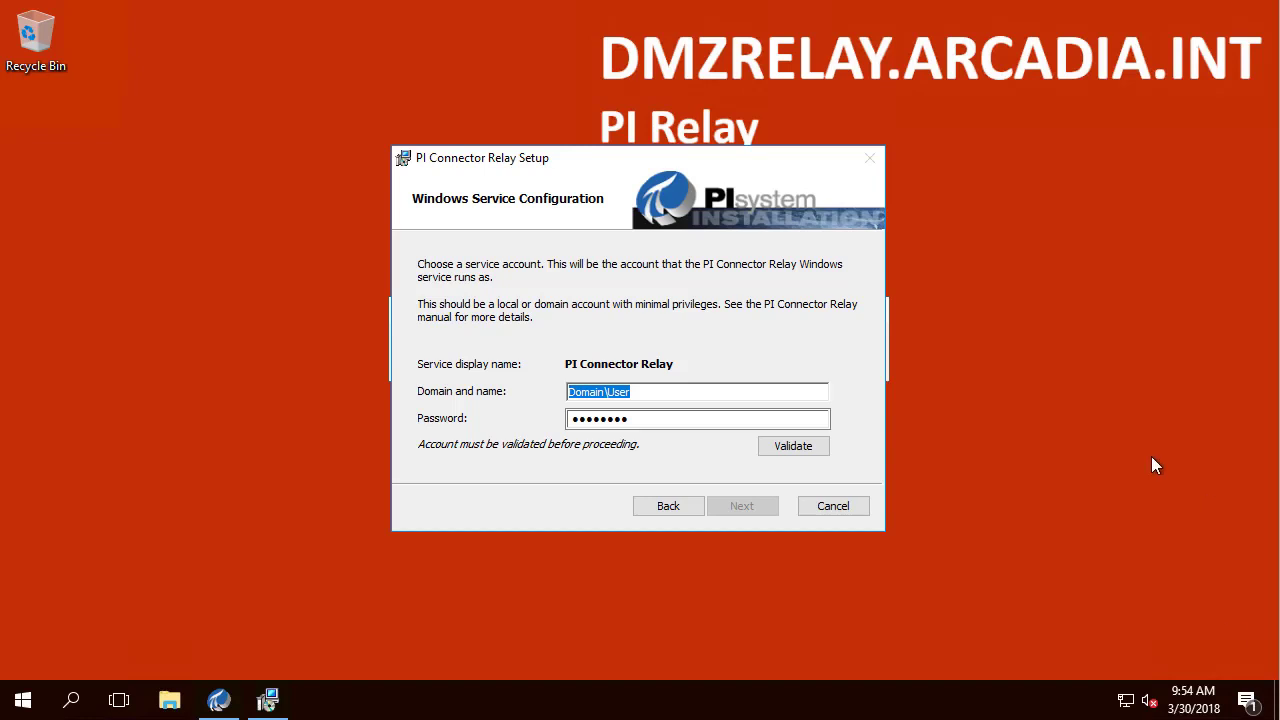
pyautogui.click(652, 393)
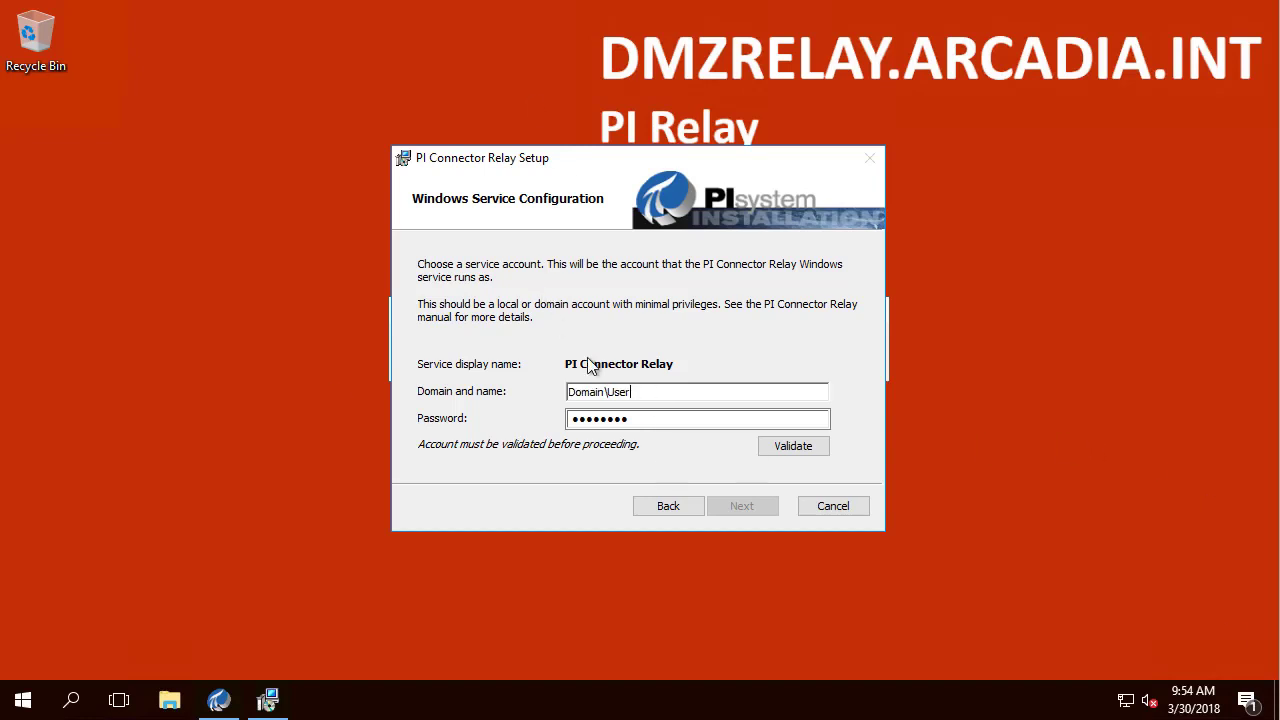
pyautogui.doubleClick(643, 391)
pyautogui.write('arcadia\\pirelay_svc')
pyautogui.doubleClick(660, 419)
pyautogui.hotkey('ctrl', 'v')
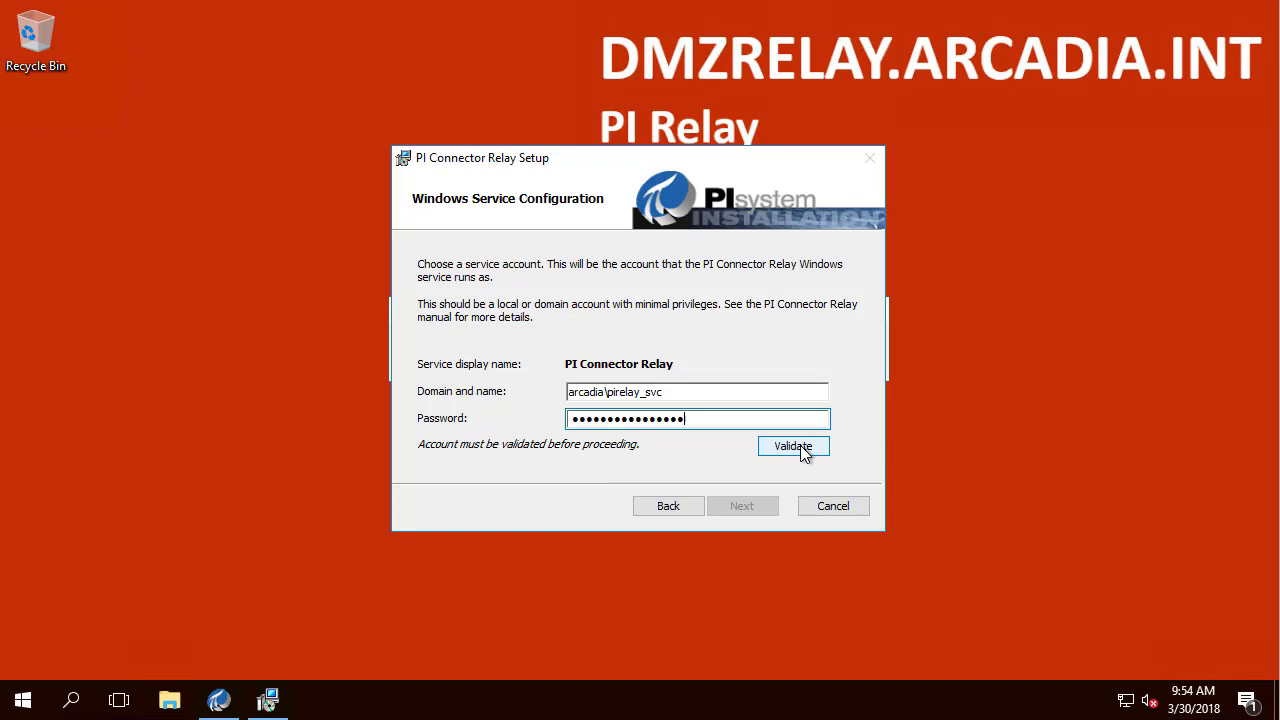
pyautogui.click(793, 446)
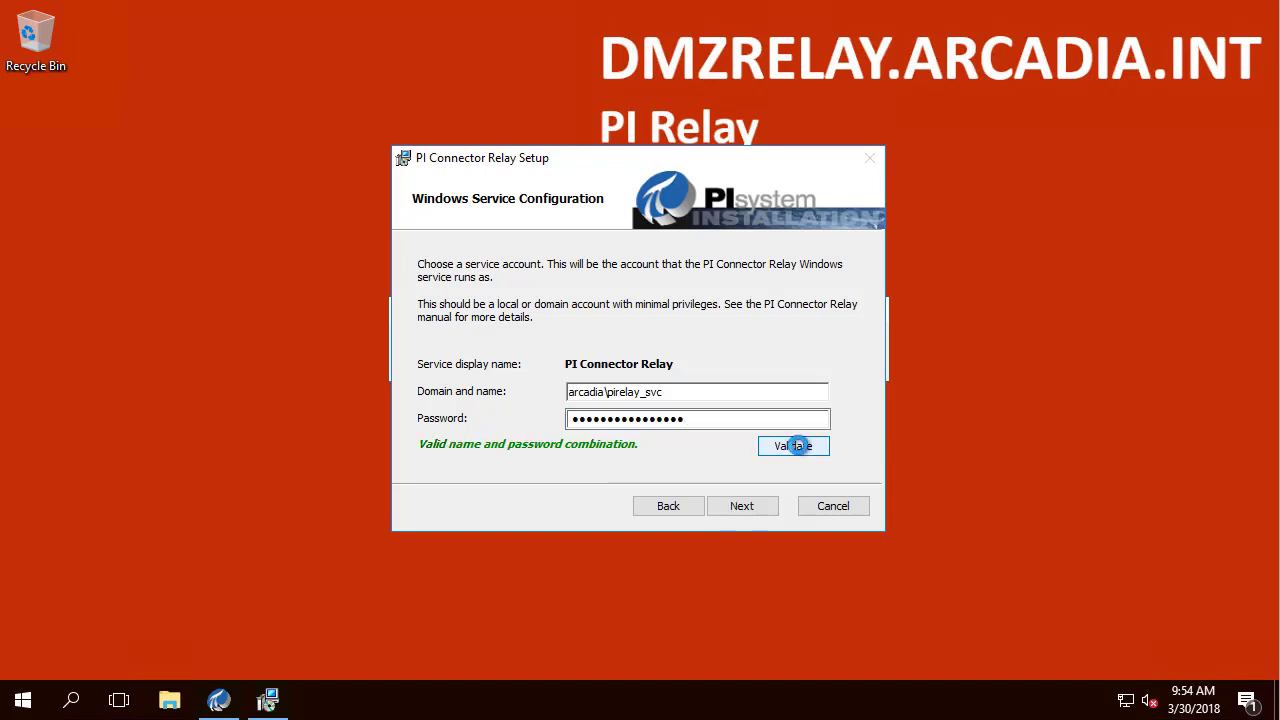
pyautogui.click(741, 508)
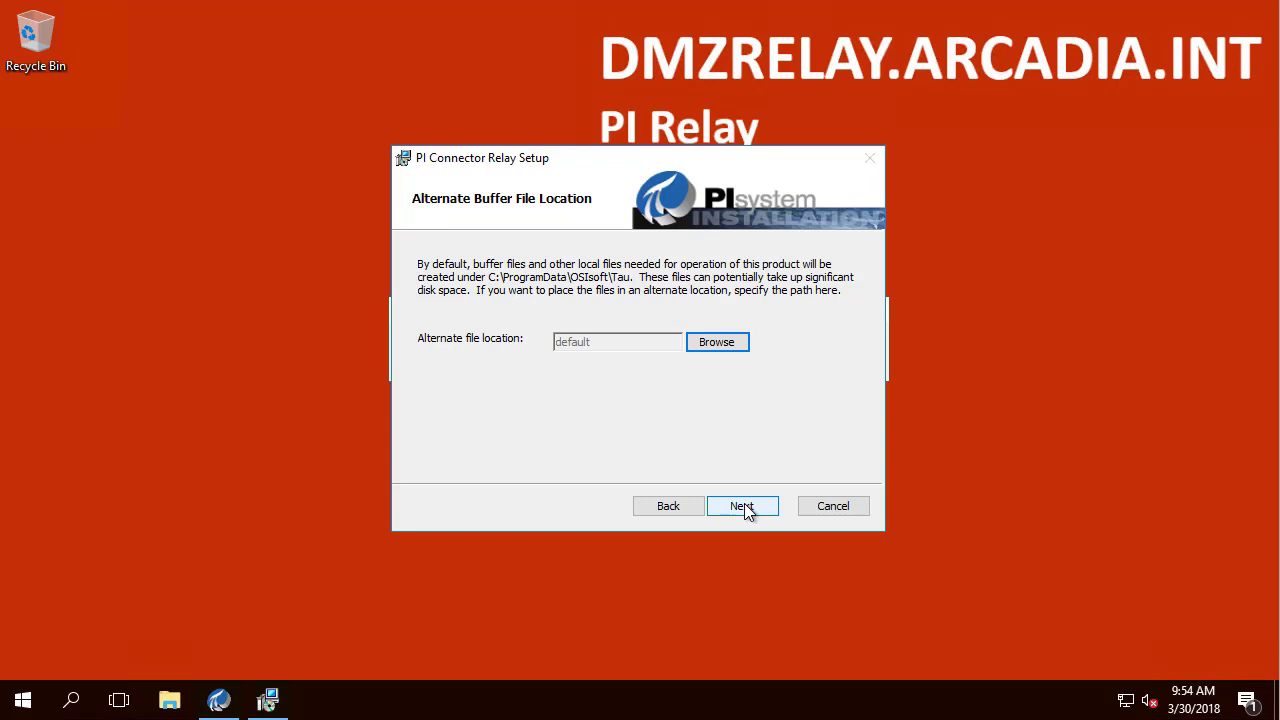
# Step: Keep the default alternate buffer file location and install PI Connector Relay
pyautogui.click(744, 503)
pyautogui.click(744, 503)
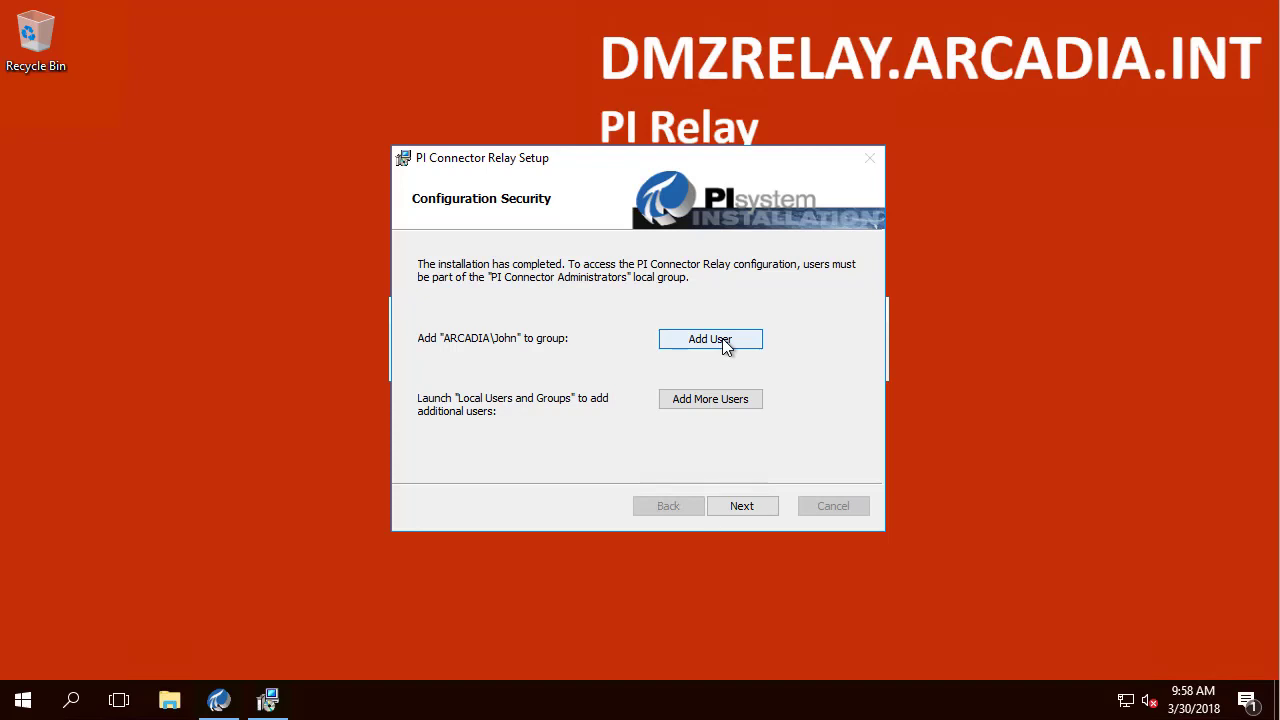
# Step: Add the current user to PI Connector Administrators, then launch Edit local users and groups
pyautogui.click(724, 342)
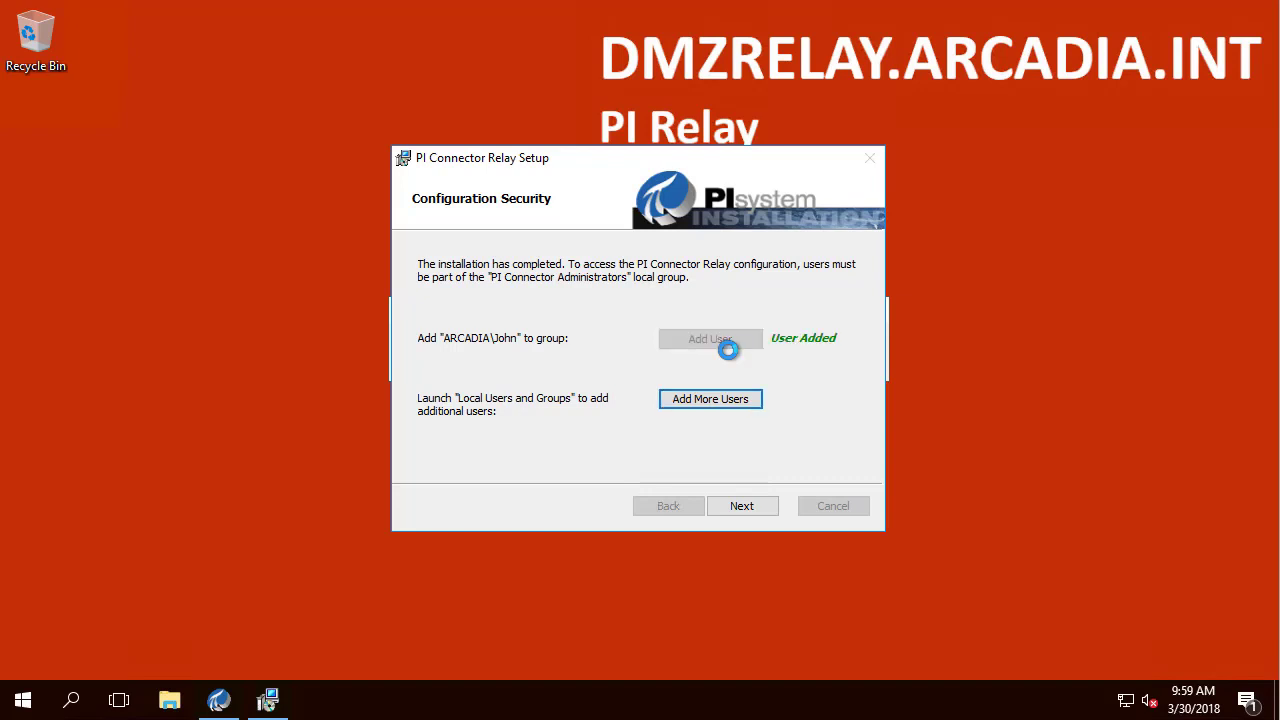
pyautogui.click(79, 705)
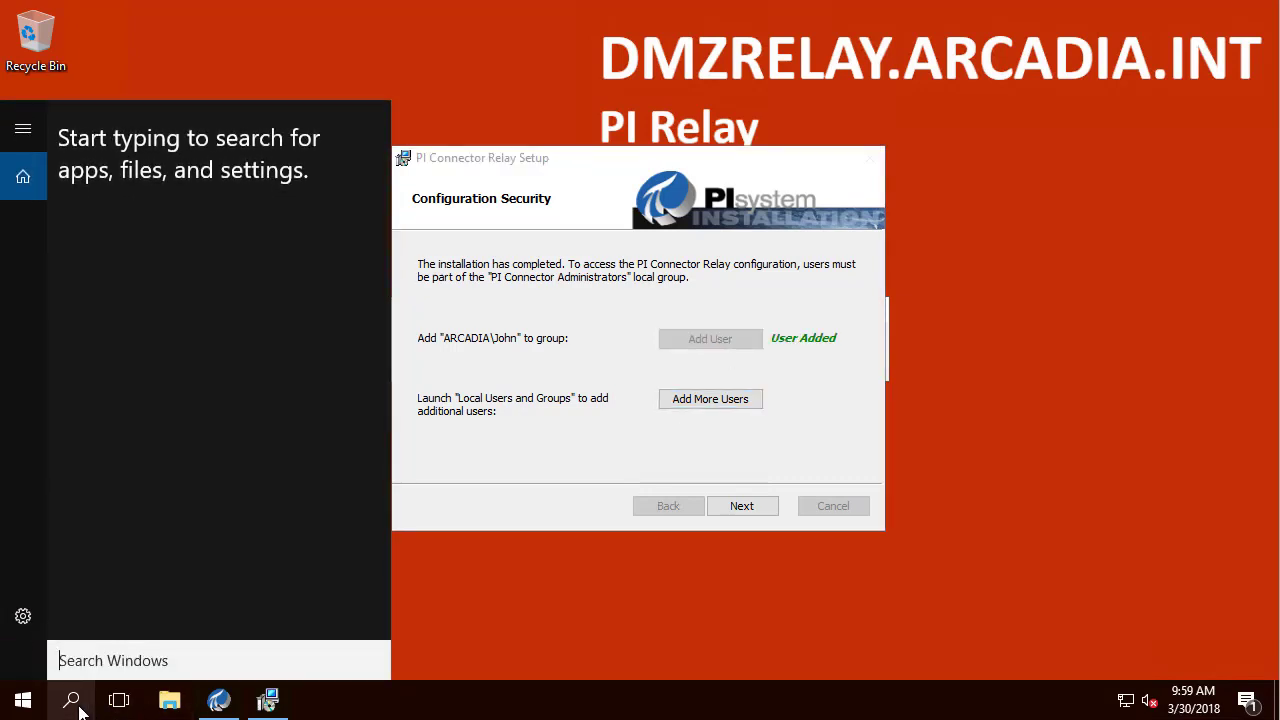
pyautogui.write('E')
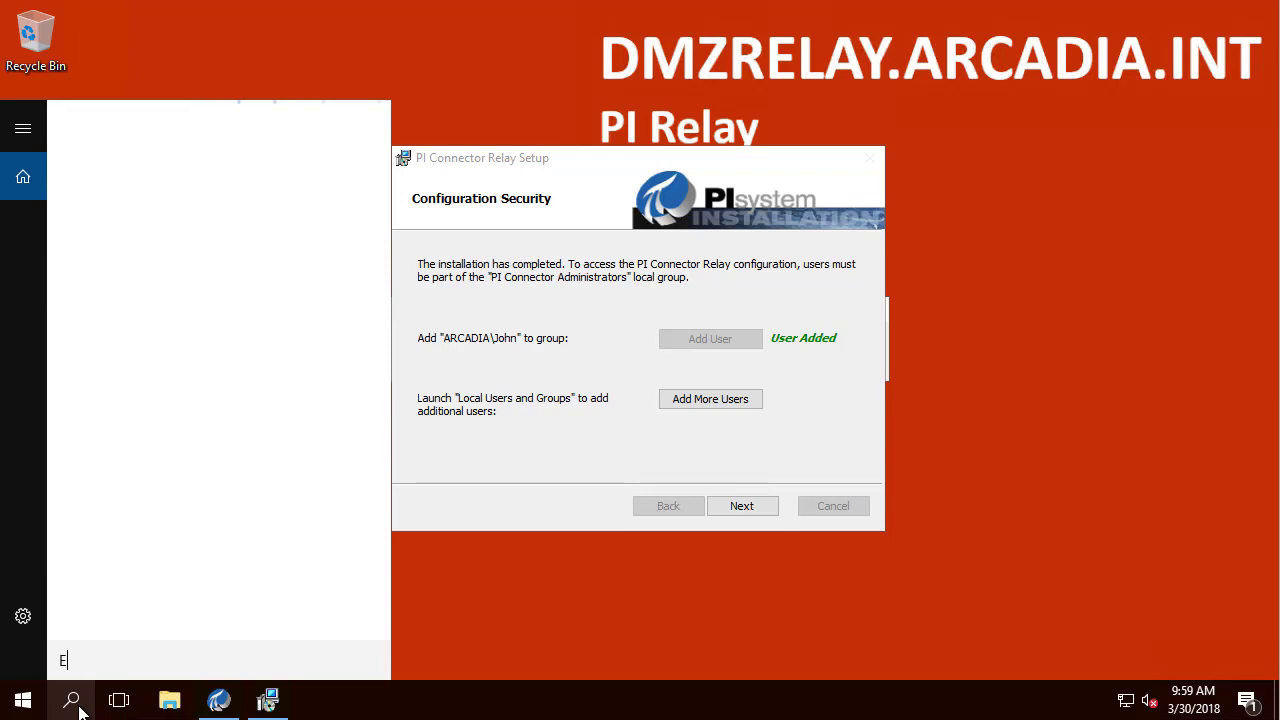
pyautogui.write('DIT LOCAL')
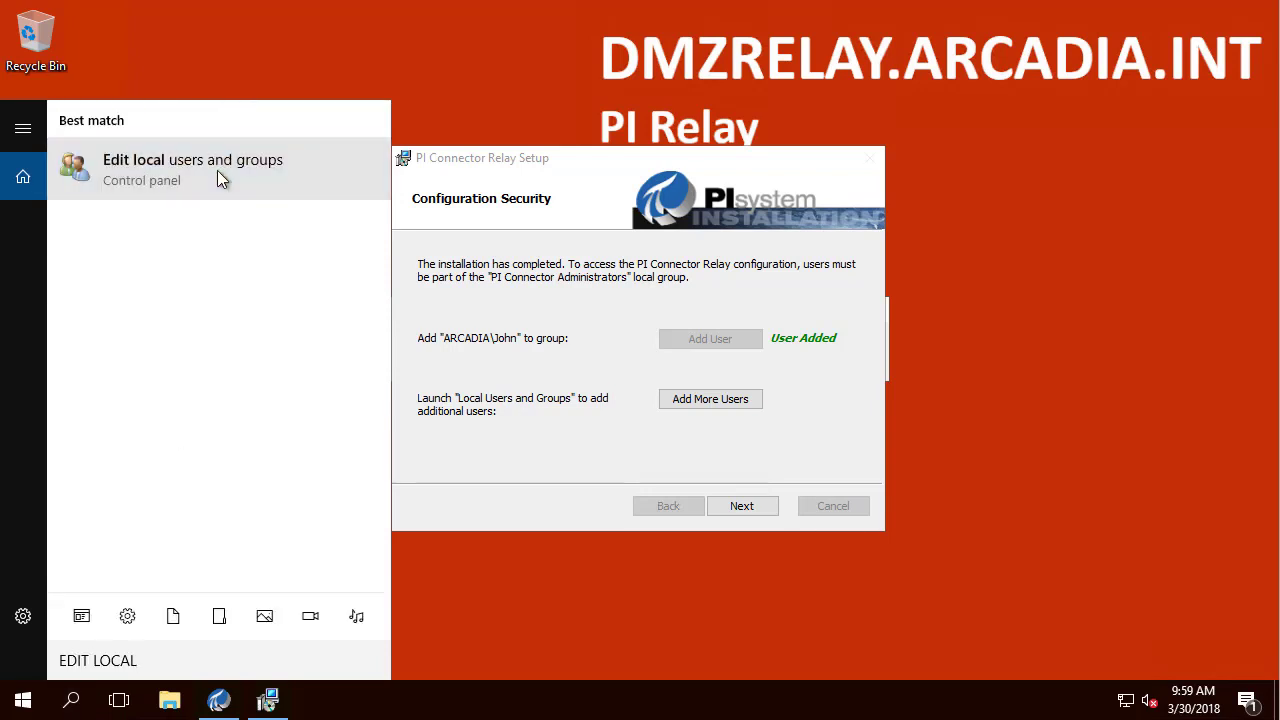
pyautogui.click(217, 170)
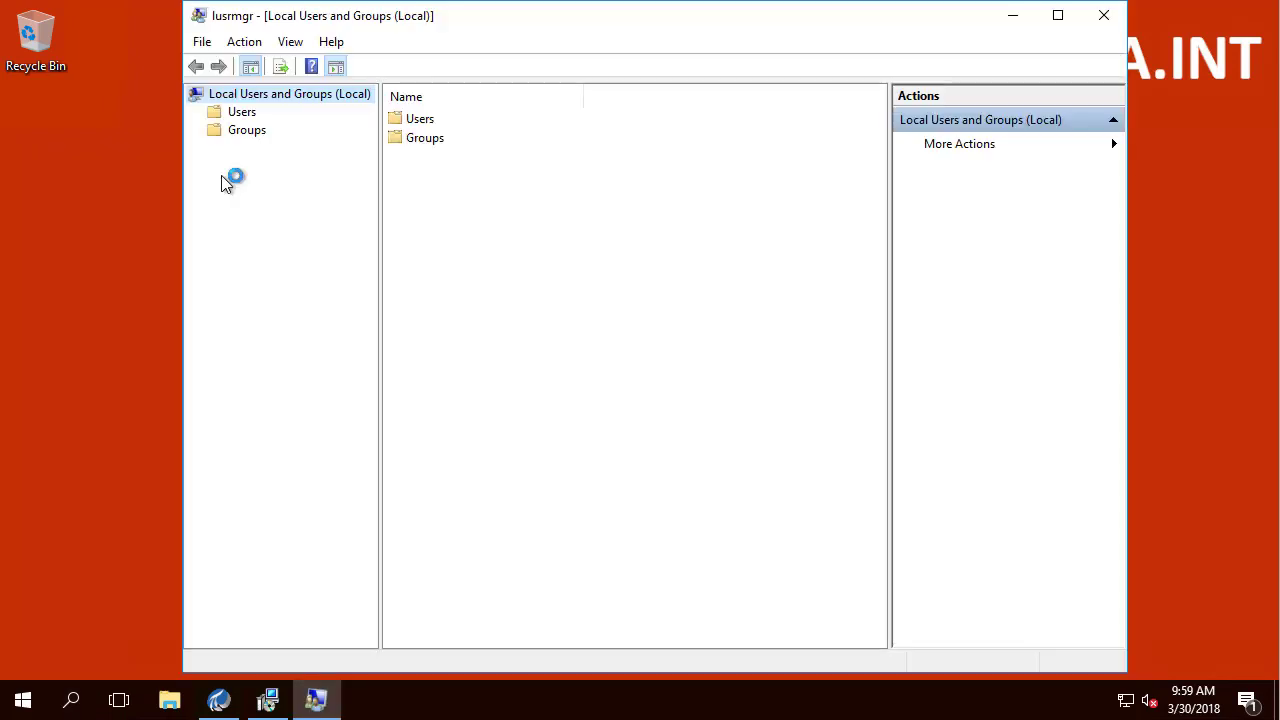
# Step: Confirm the logged-on user and relay service account belong to PI Connector Administrators, then close lusrmgr
pyautogui.doubleClick(446, 140)
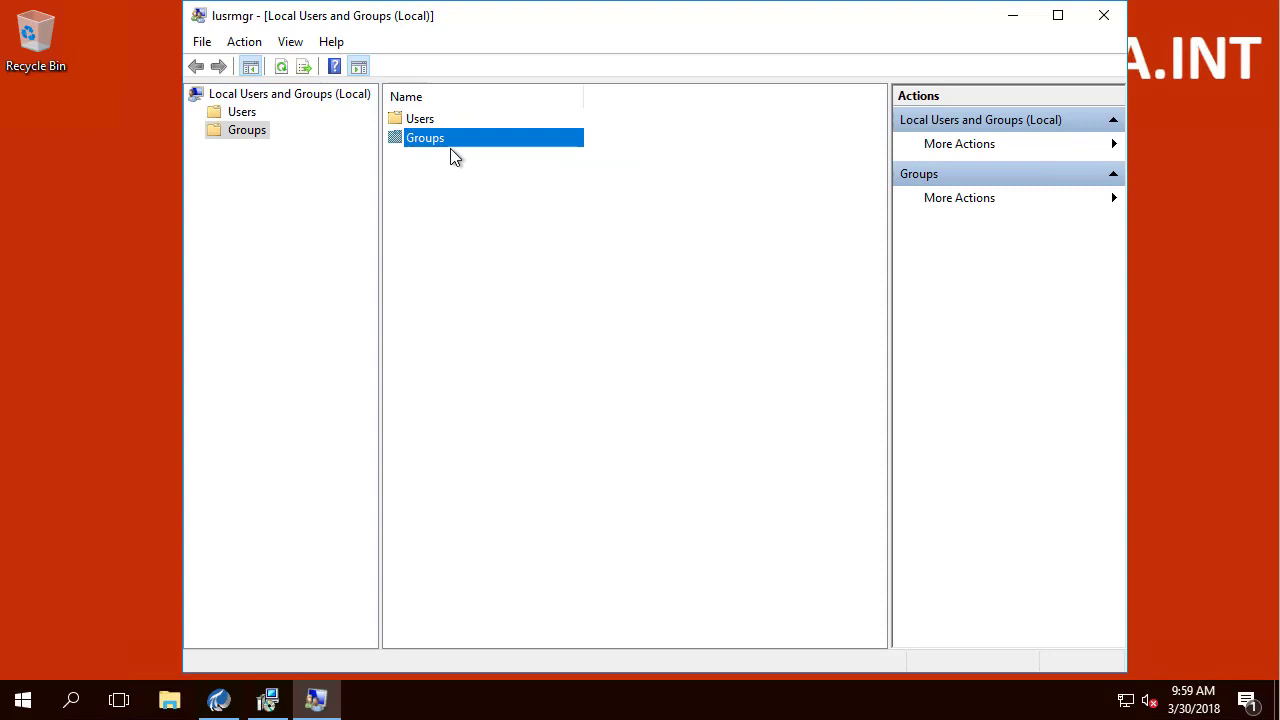
pyautogui.doubleClick(757, 28)
pyautogui.moveTo(356, 92); pyautogui.dragTo(486, 92)
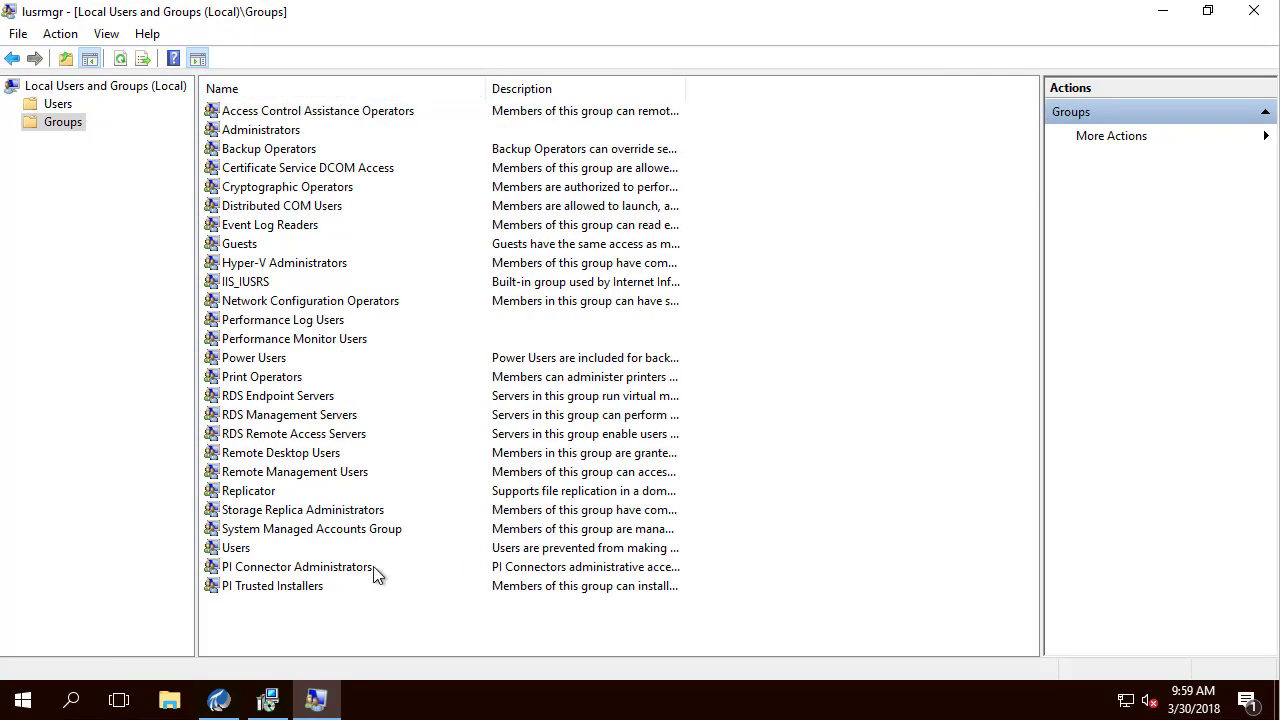
pyautogui.click(371, 567)
pyautogui.press('Return')
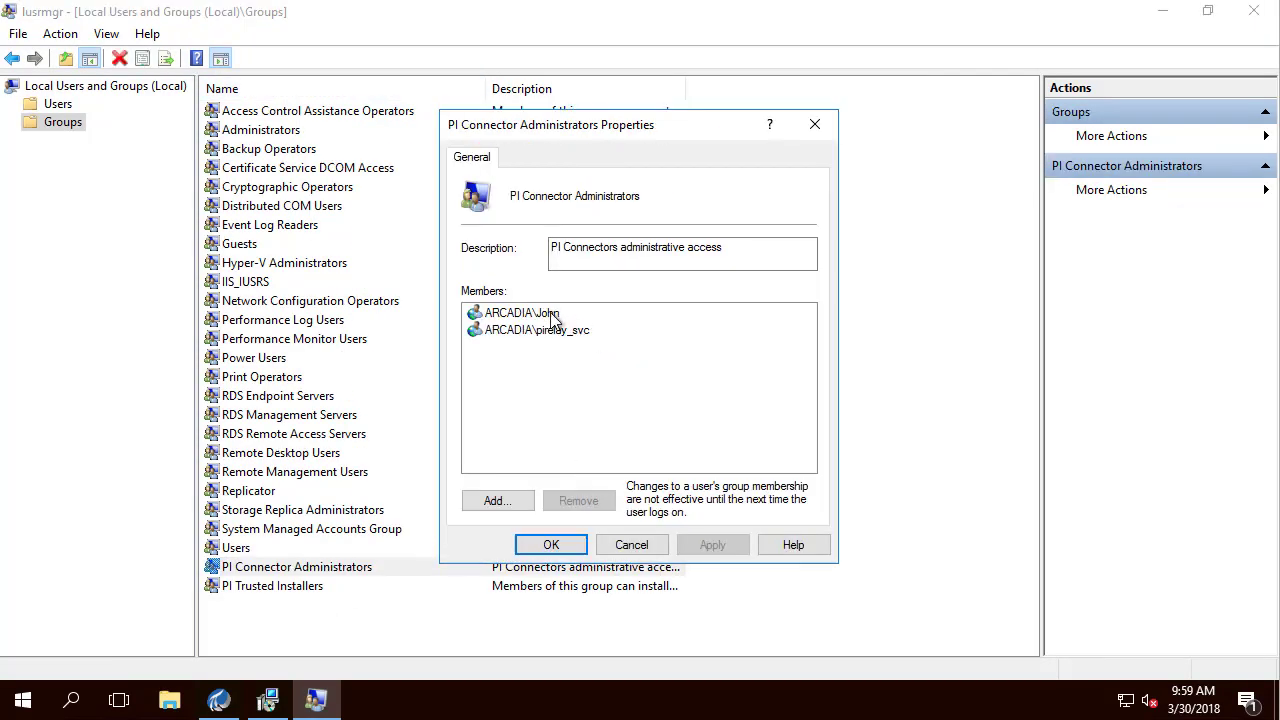
pyautogui.click(553, 318)
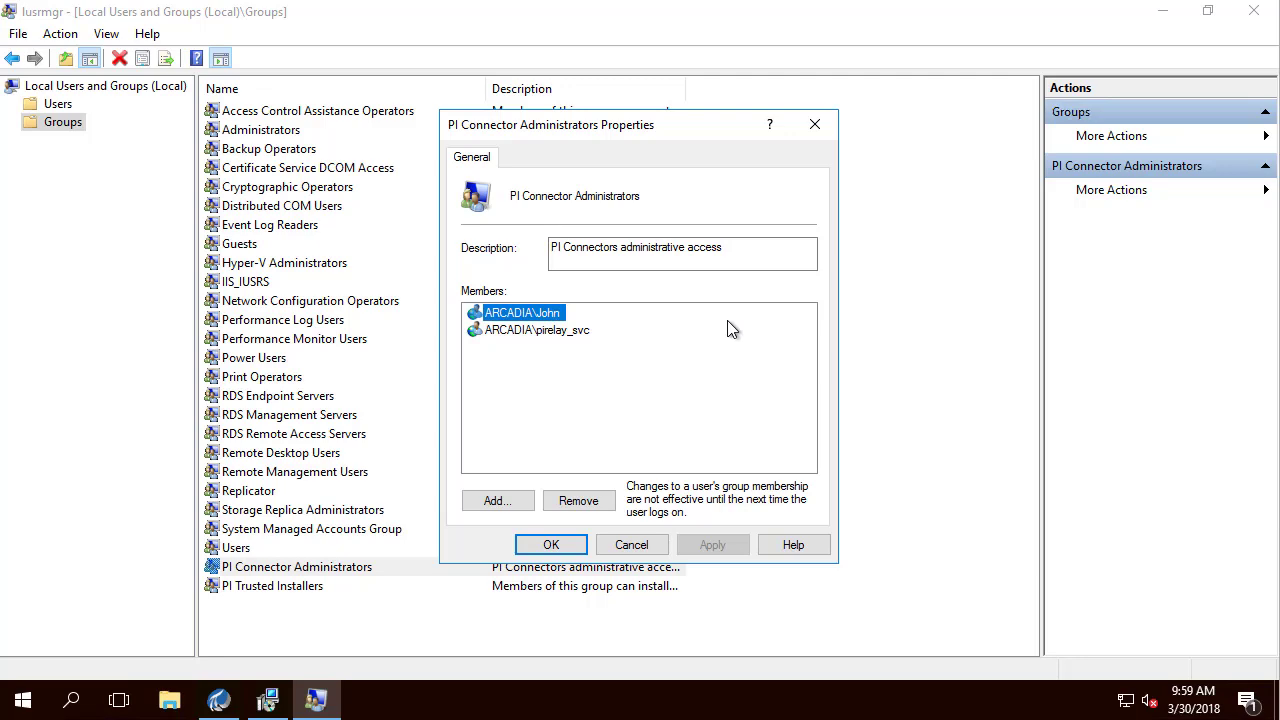
pyautogui.click(531, 541)
pyautogui.click(1253, 11)
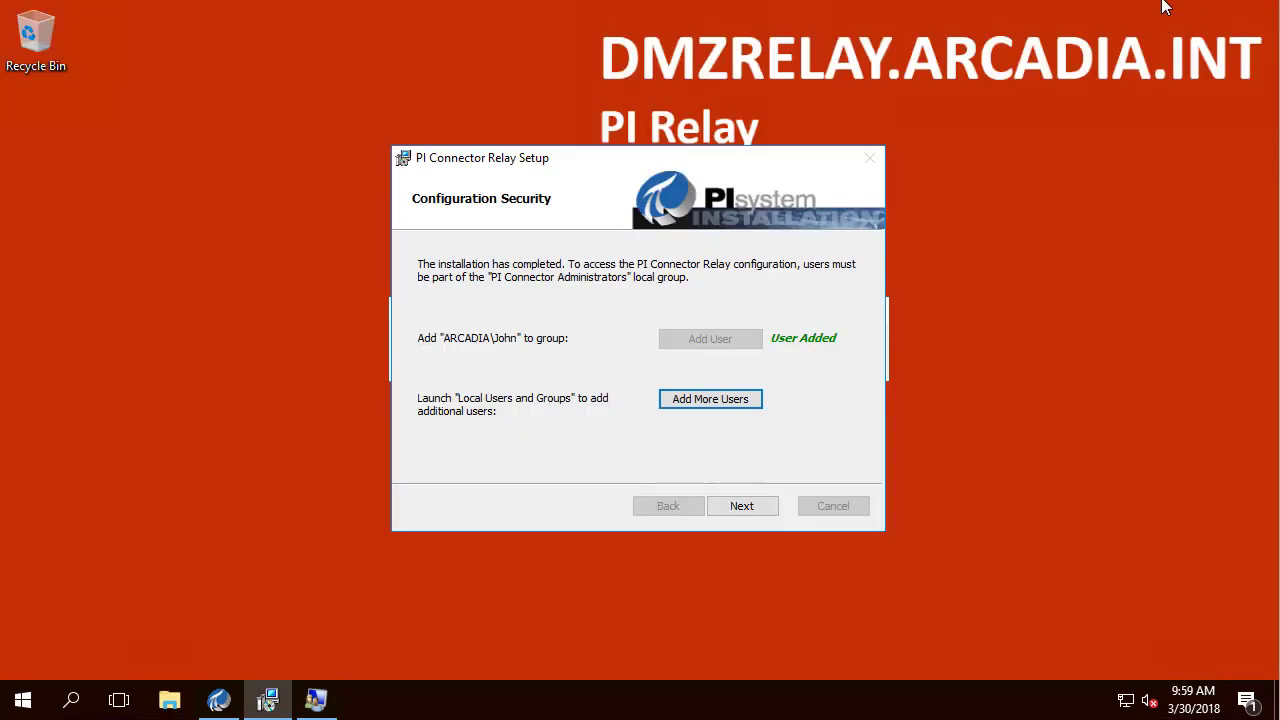
# Step: Finish the relay setup wizard and dismiss the Installation Complete message
pyautogui.click(745, 508)
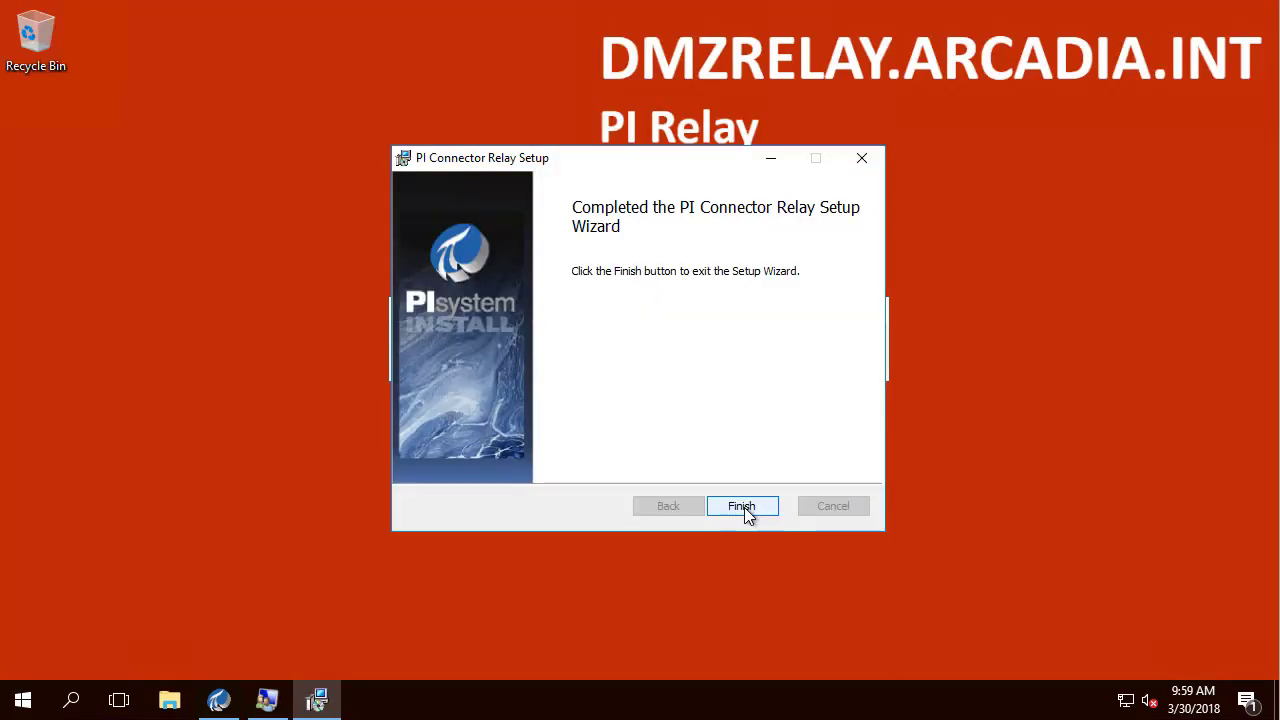
pyautogui.click(741, 506)
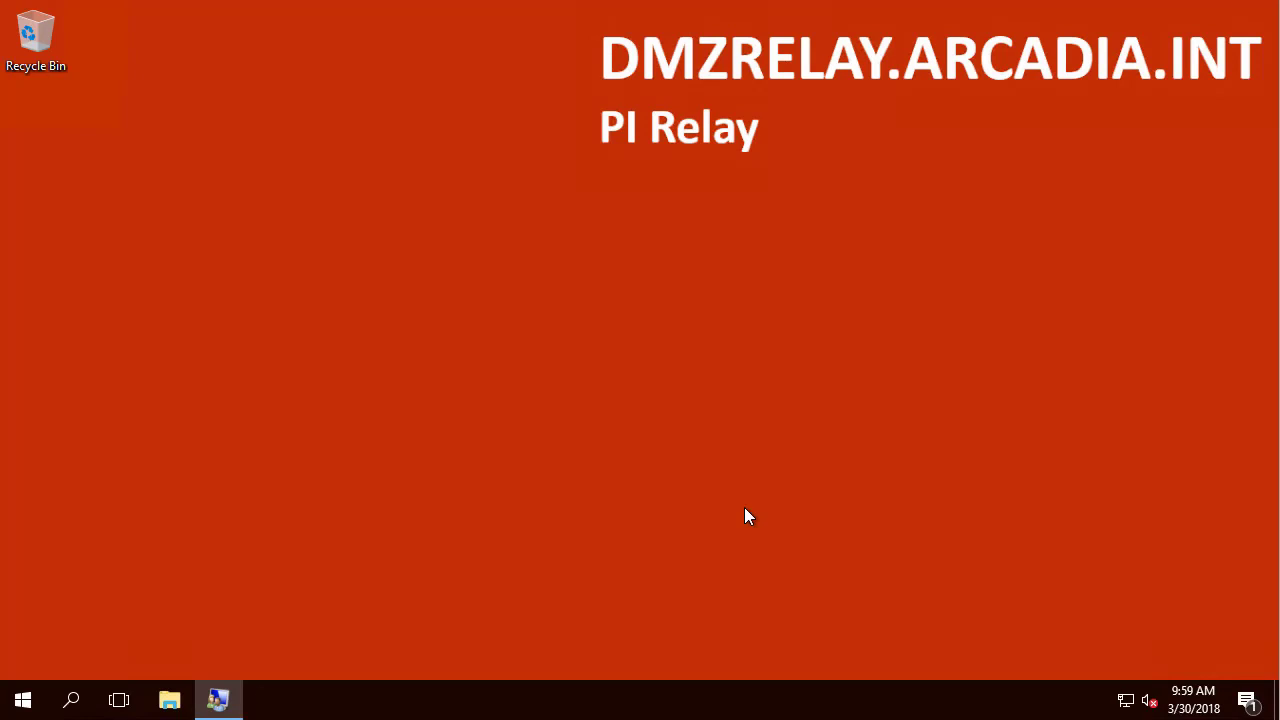
pyautogui.click(835, 512)
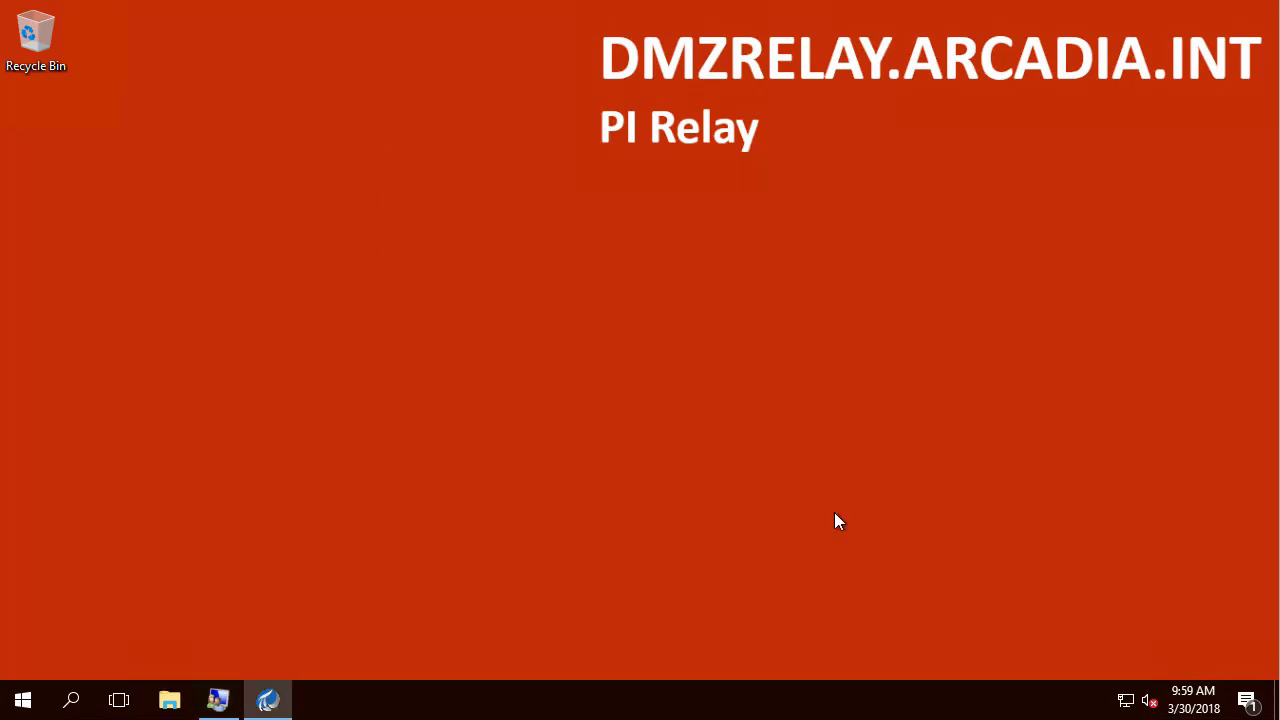
# Step: Find PI Connector Relay in Services, read its Log On As domain account, then minimize Services
pyautogui.click(71, 703)
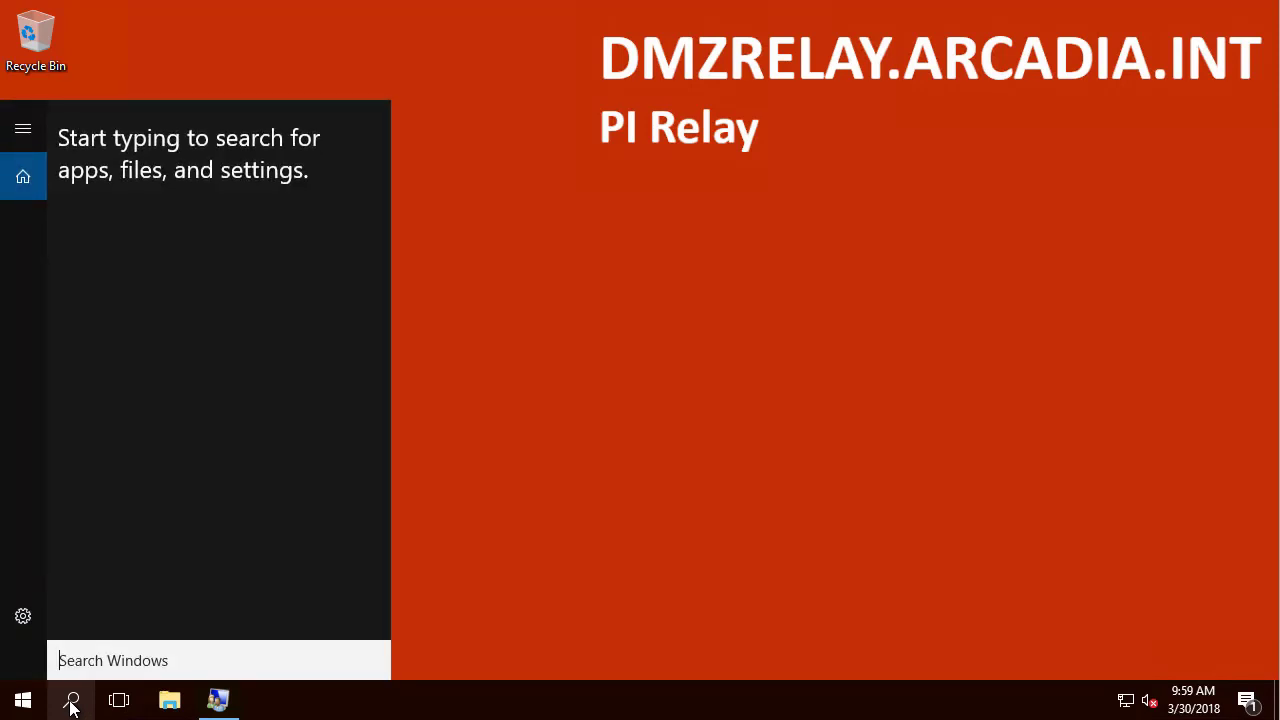
pyautogui.write('SERVICES')
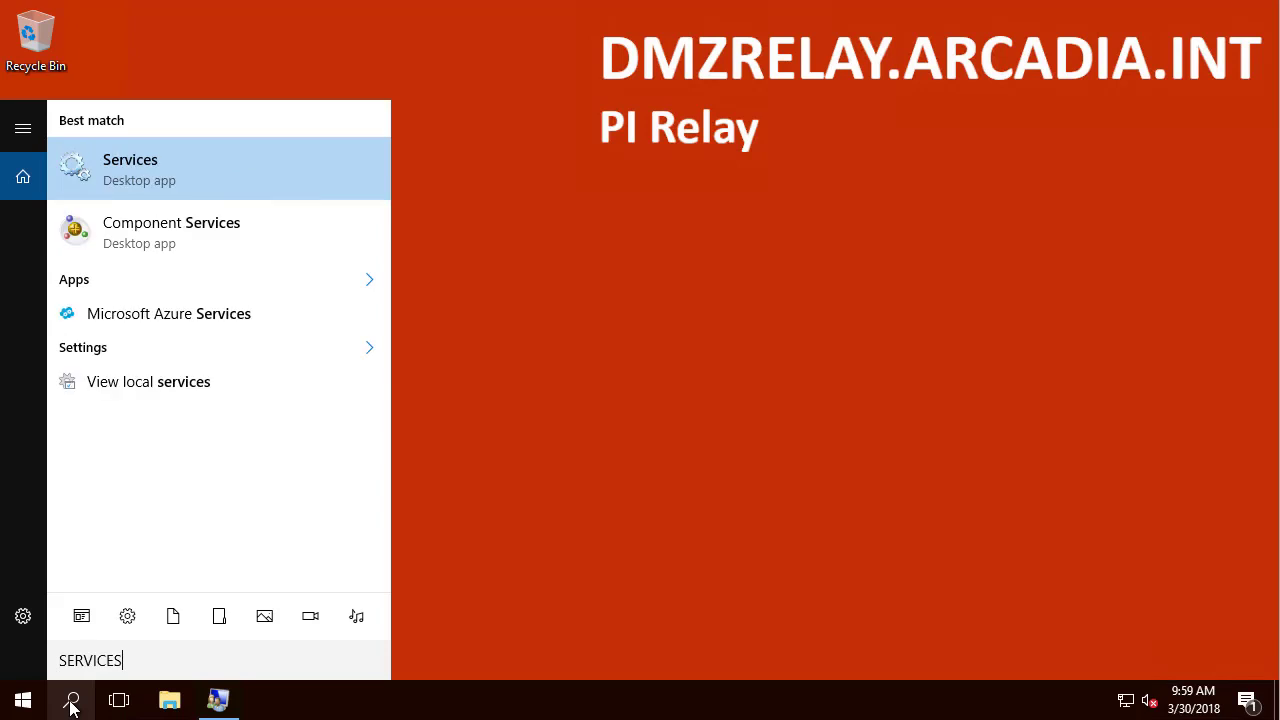
pyautogui.click(128, 180)
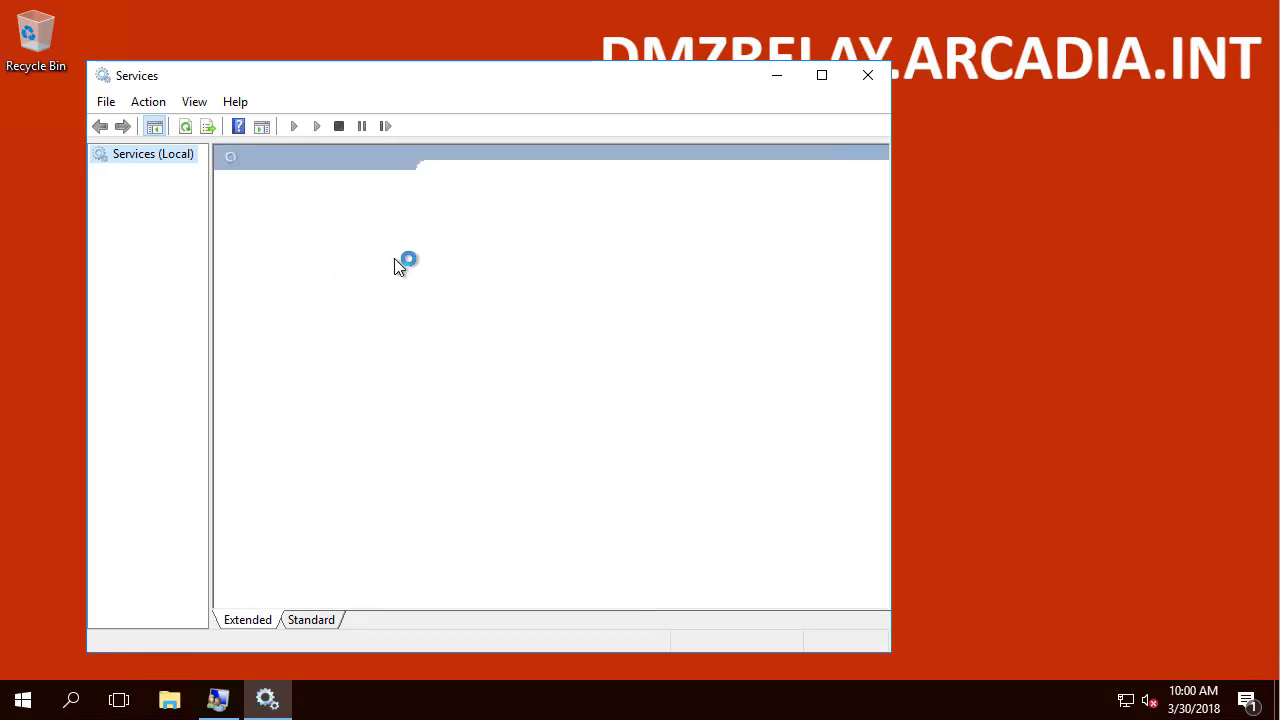
pyautogui.click(505, 280)
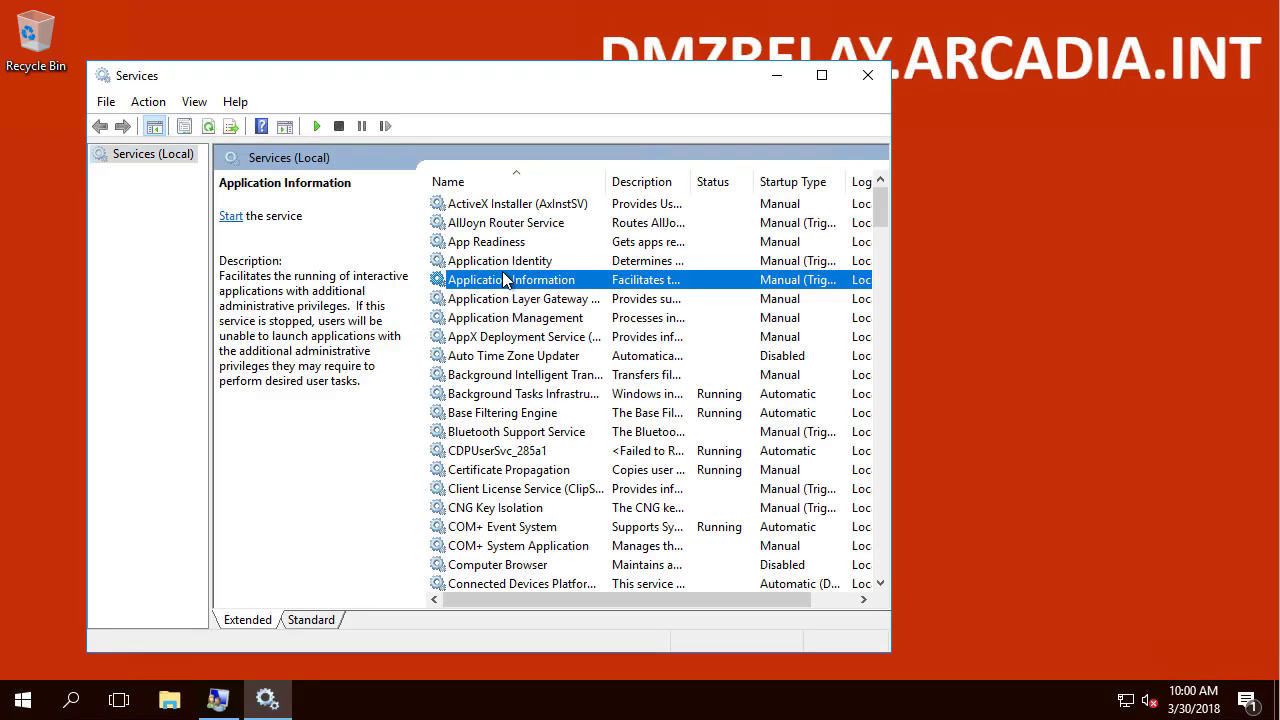
pyautogui.press('p')
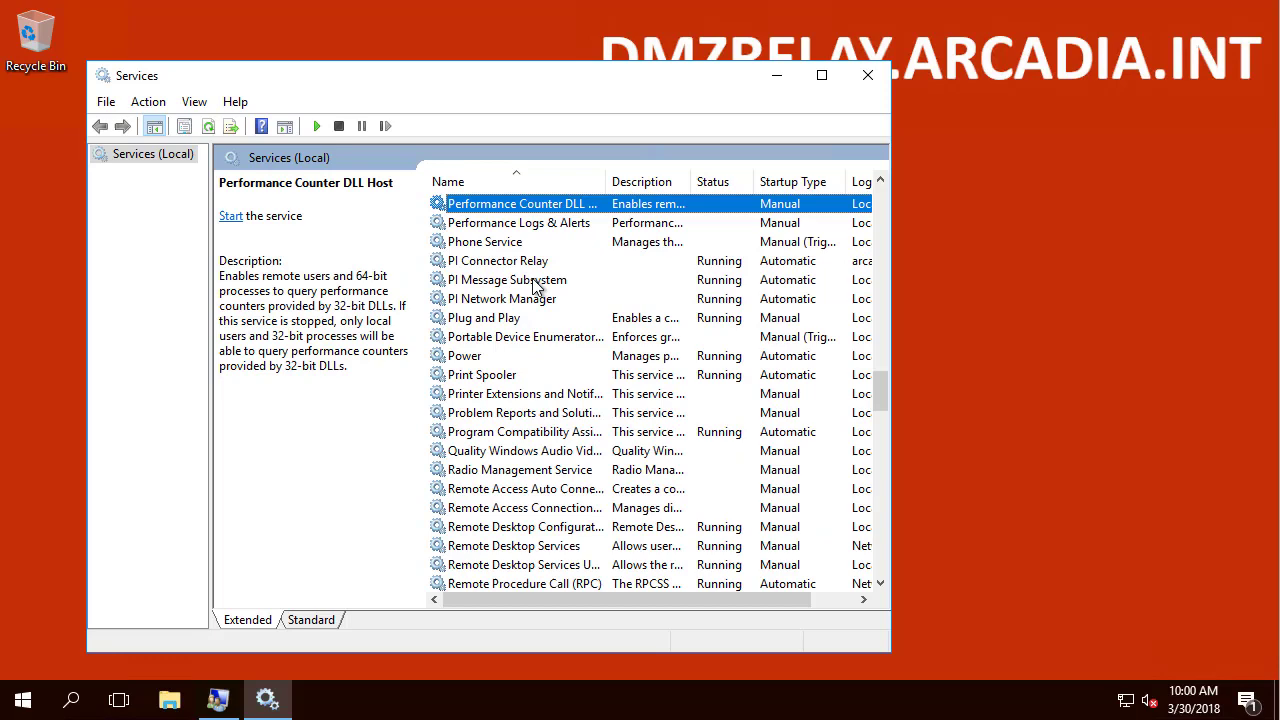
pyautogui.press('i')
pyautogui.click(823, 77)
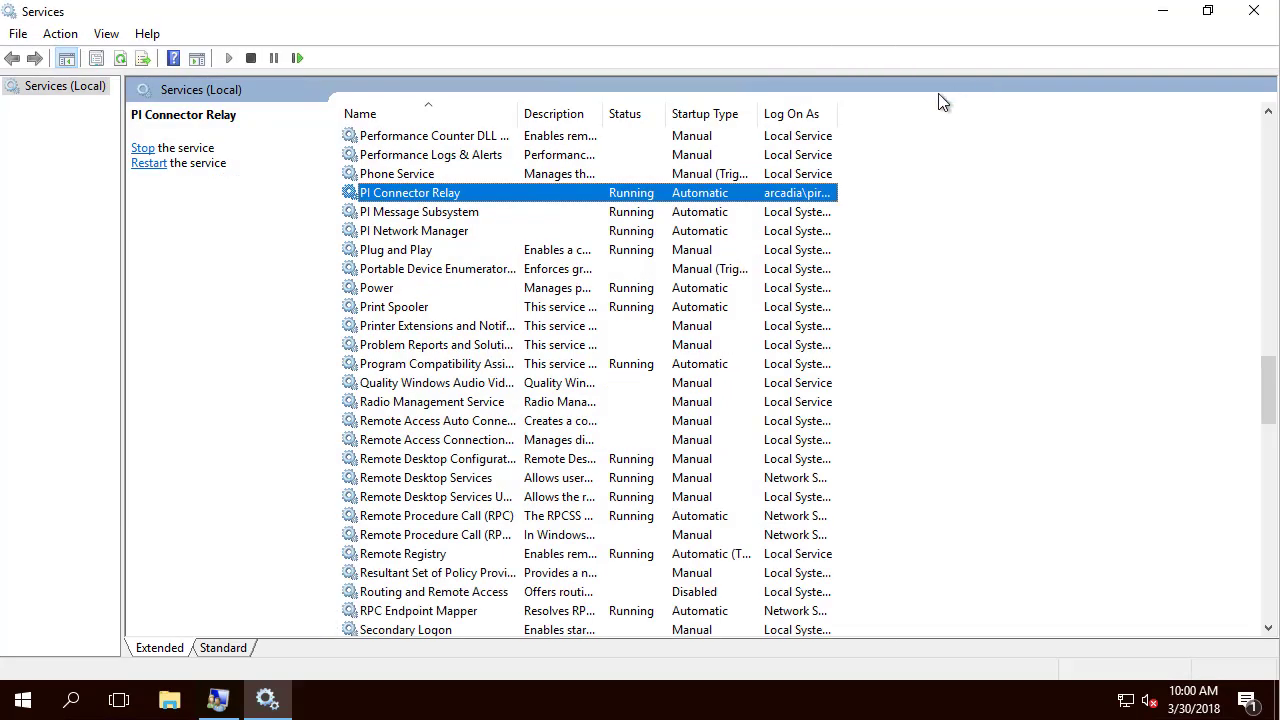
pyautogui.doubleClick(837, 106)
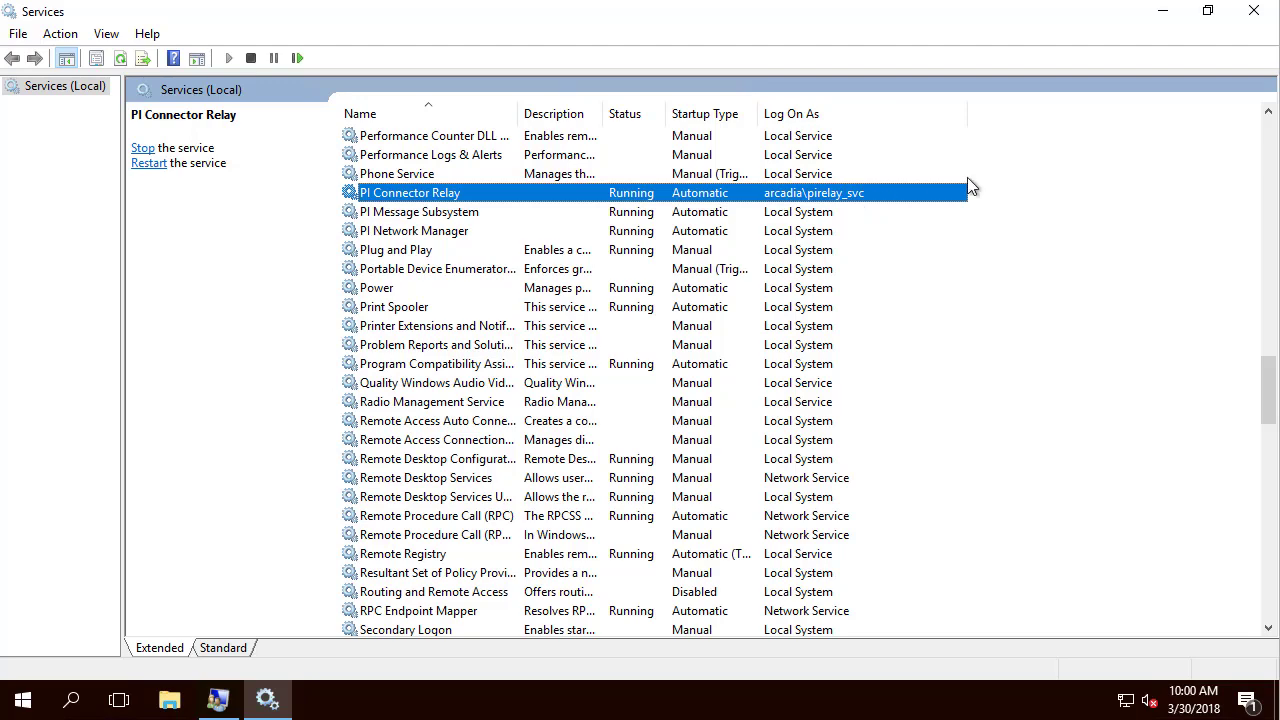
pyautogui.click(1166, 13)
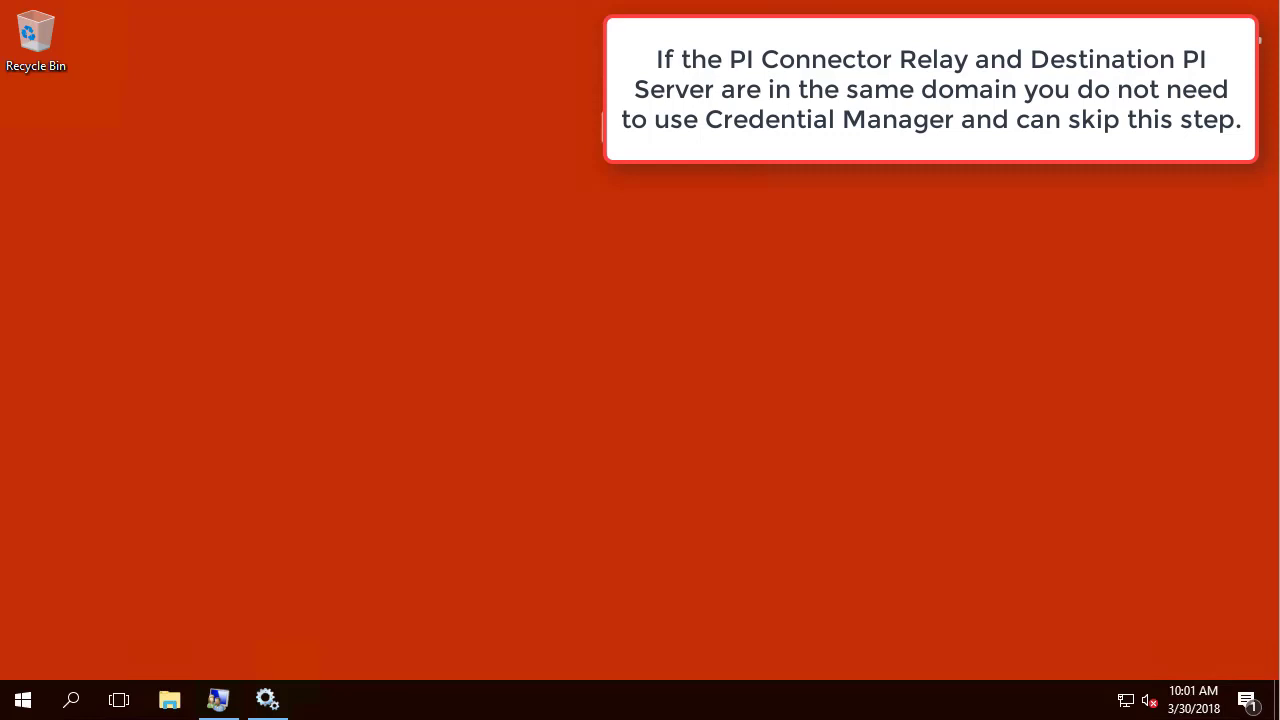
# Step: Run Command Prompt as a different user, entering the relay service account's user name and password
pyautogui.click(74, 705)
pyautogui.write('c')
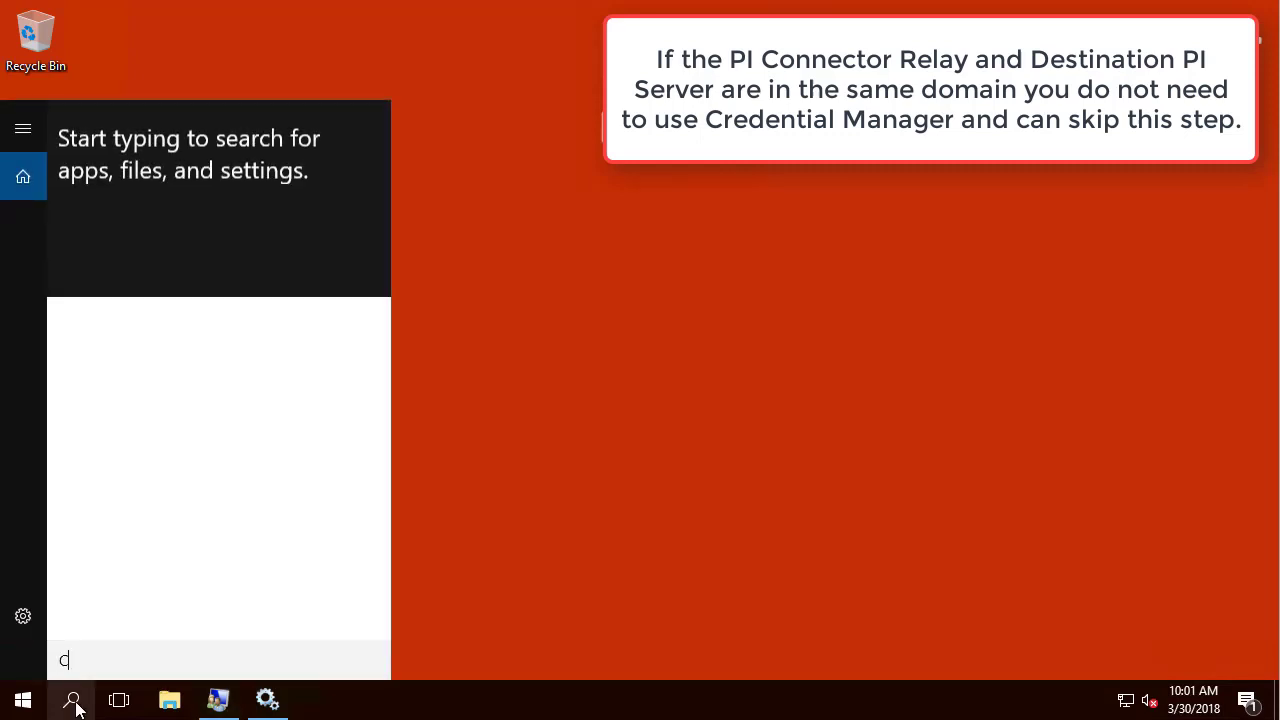
pyautogui.write('MD')
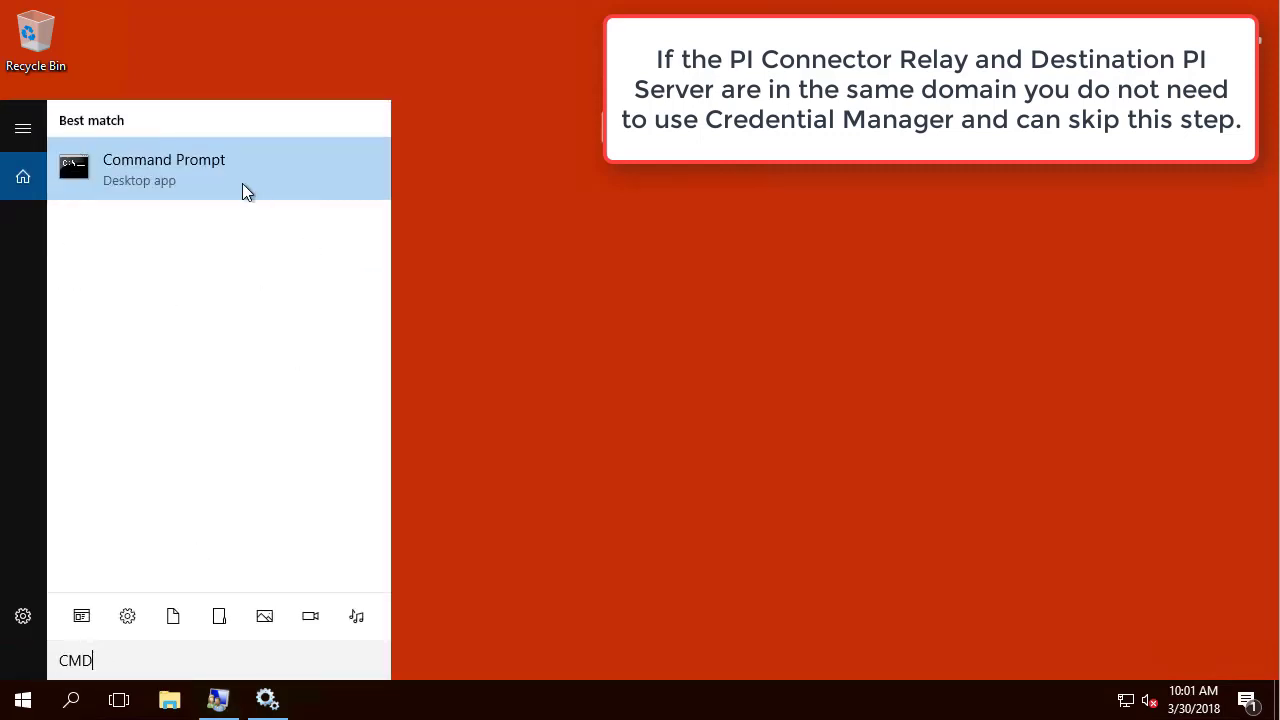
pyautogui.rightClick(153, 168)
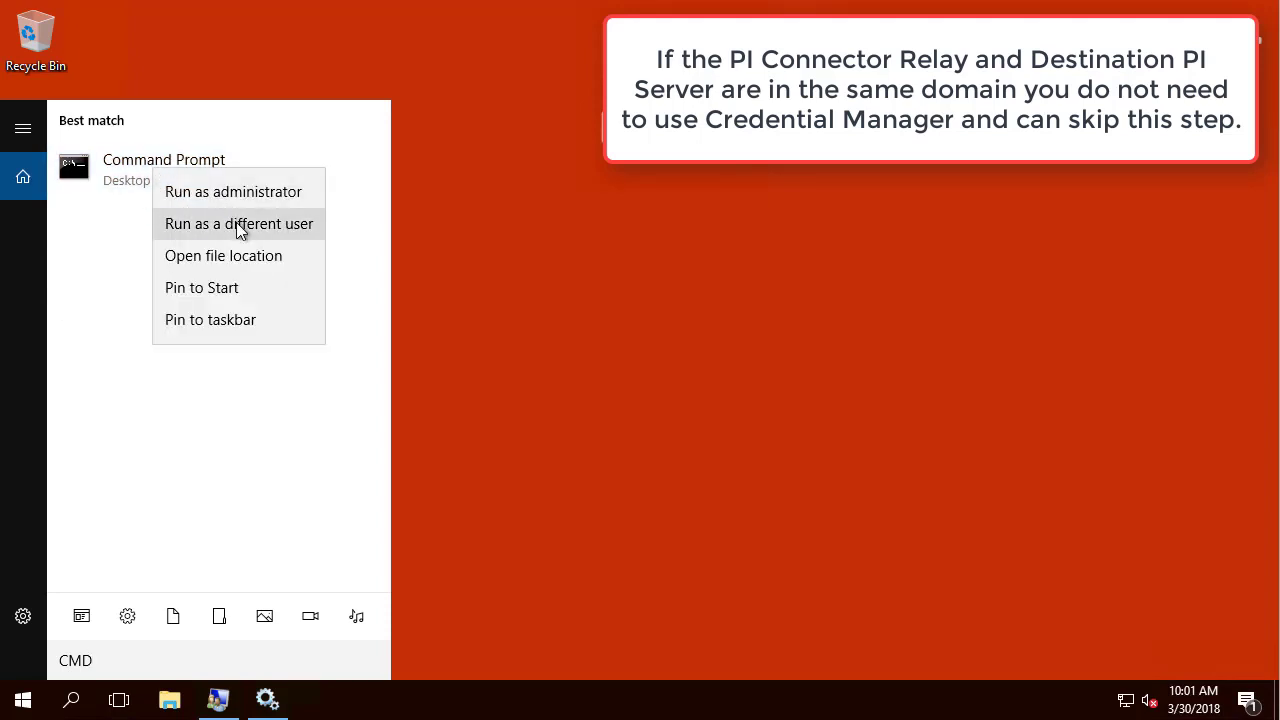
pyautogui.click(238, 225)
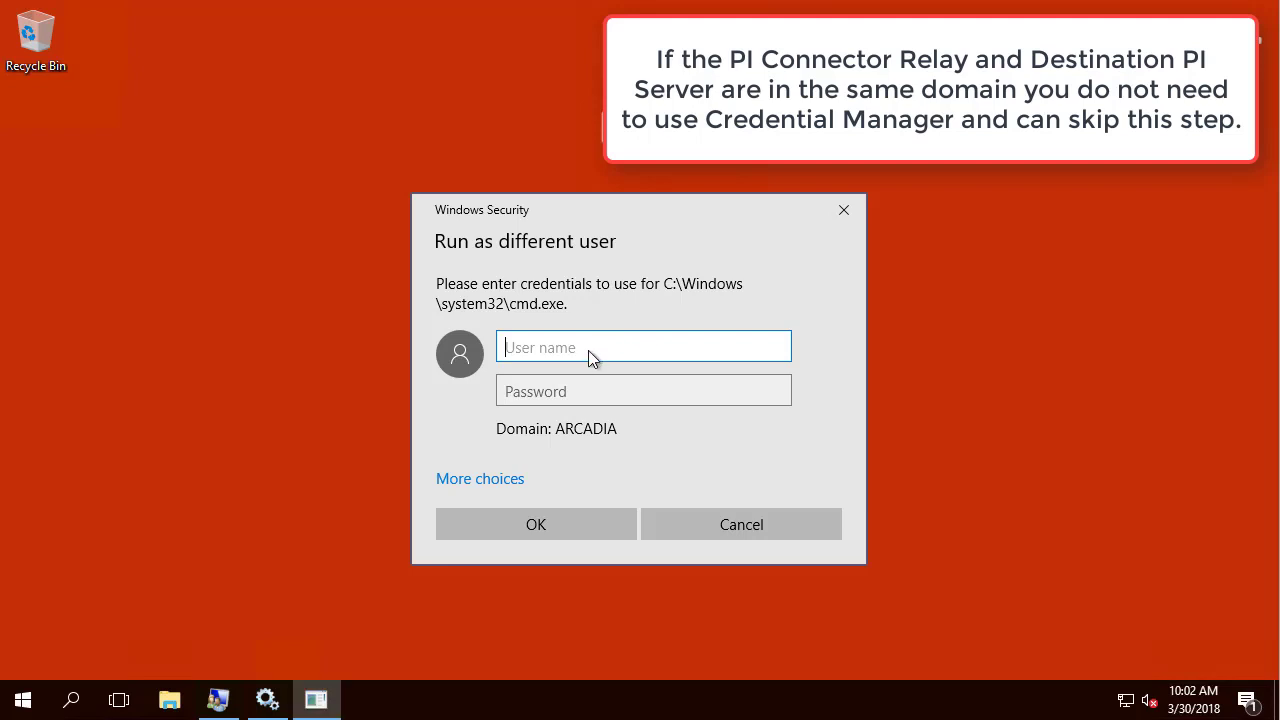
pyautogui.write('arcadia\\pirelay_svc')
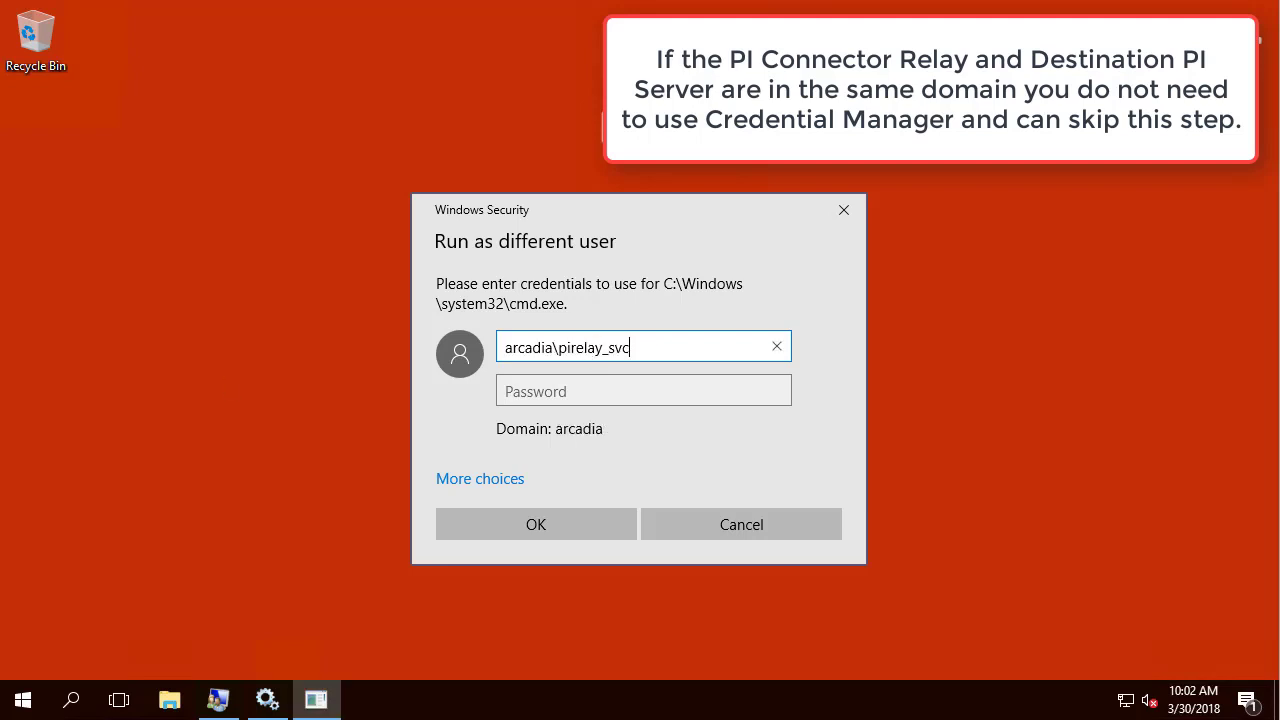
pyautogui.click(529, 392)
pyautogui.hotkey('ctrl', 'v')
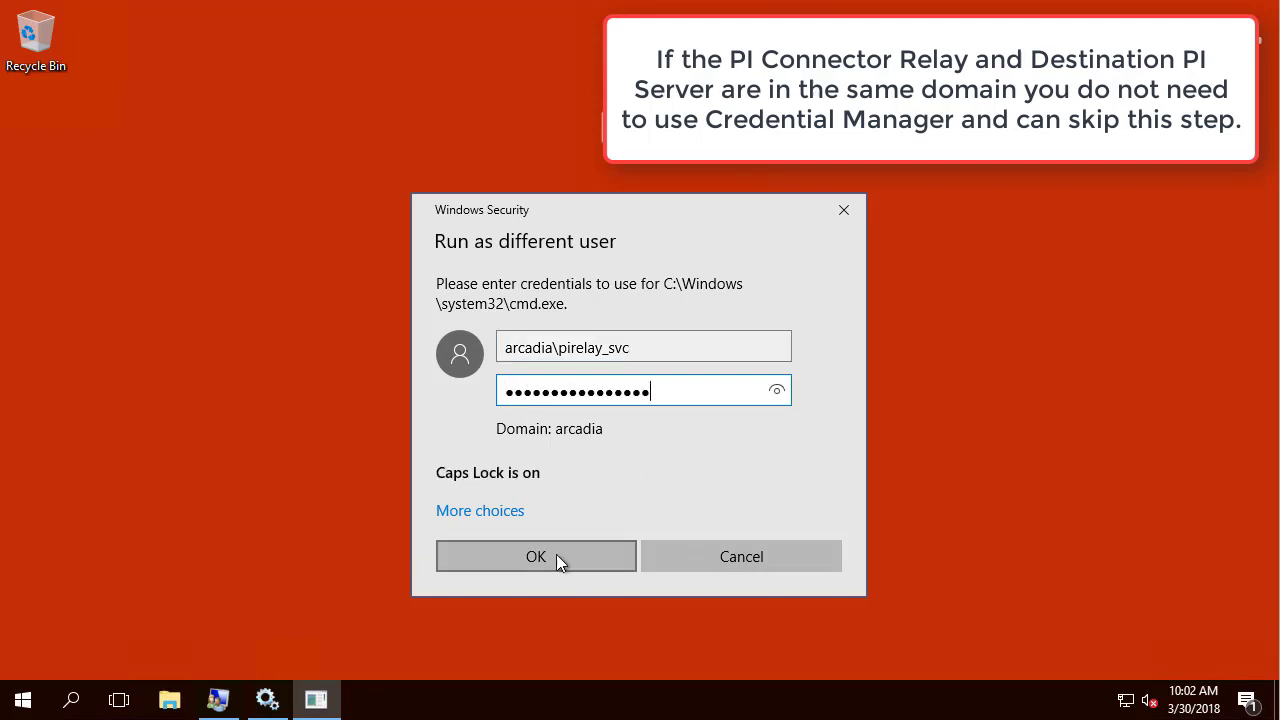
pyautogui.click(558, 555)
pyautogui.moveTo(405, 100); pyautogui.dragTo(405, 183)
pyautogui.click(318, 288)
# Step: Run HOSTNAME and WHOAMI to confirm the DMZRELAY machine and the current user
pyautogui.write('HOST')
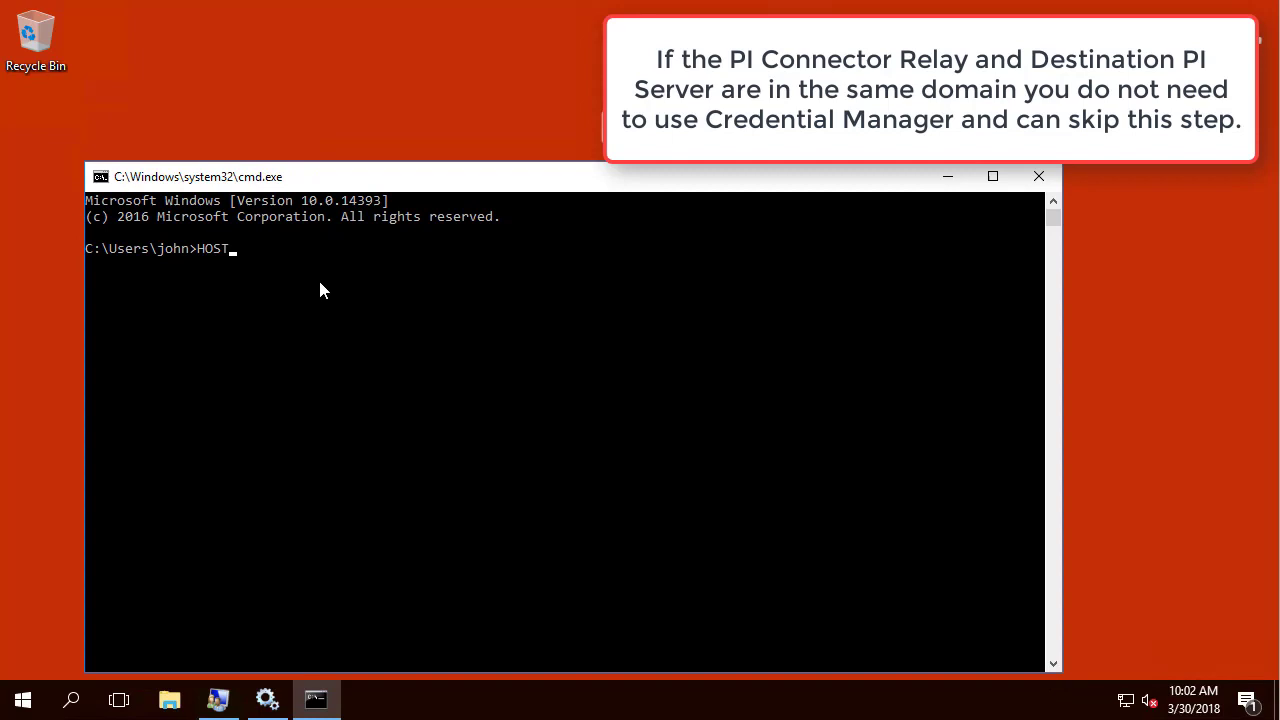
pyautogui.write('NAME')
pyautogui.press('Return')
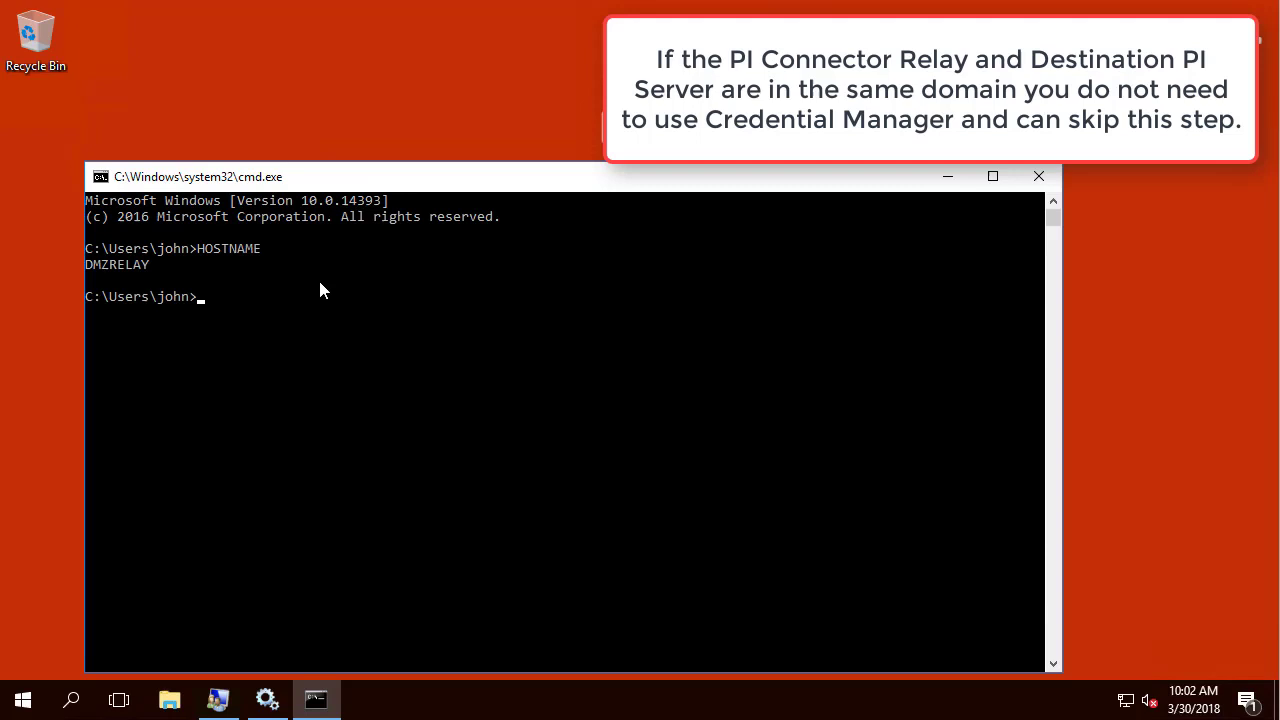
pyautogui.write('WHOAMI')
pyautogui.press('Return')
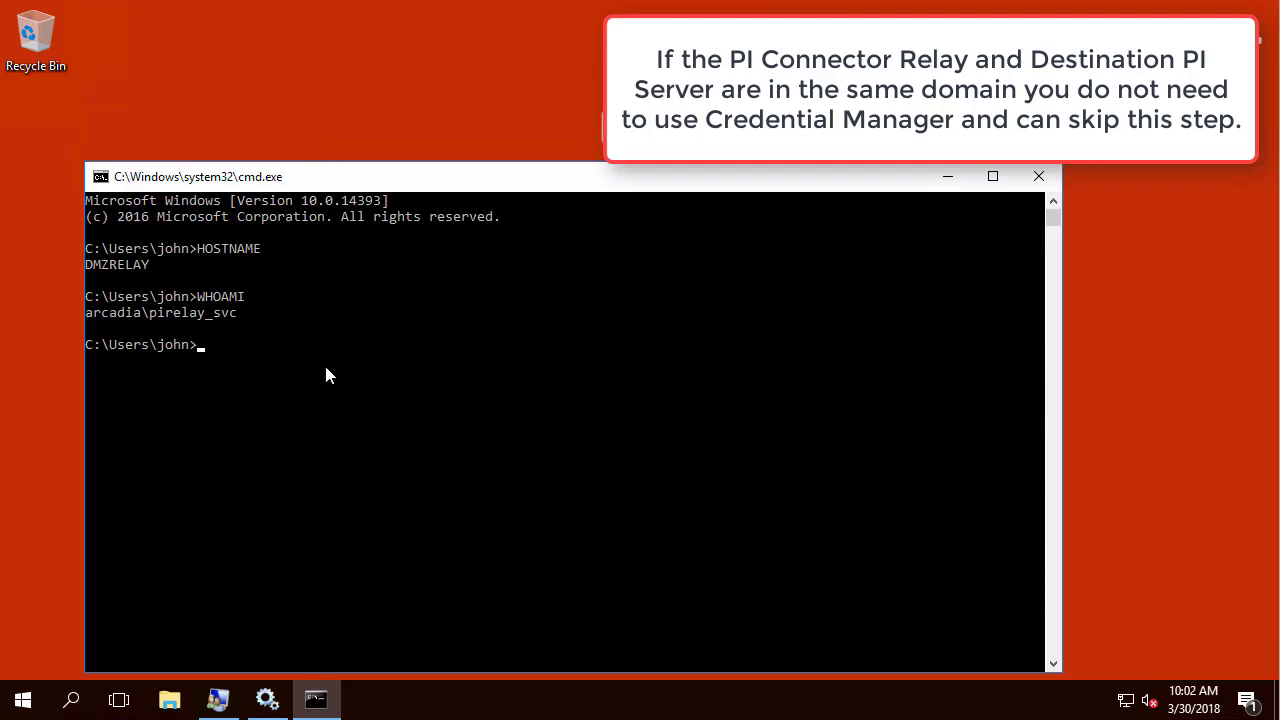
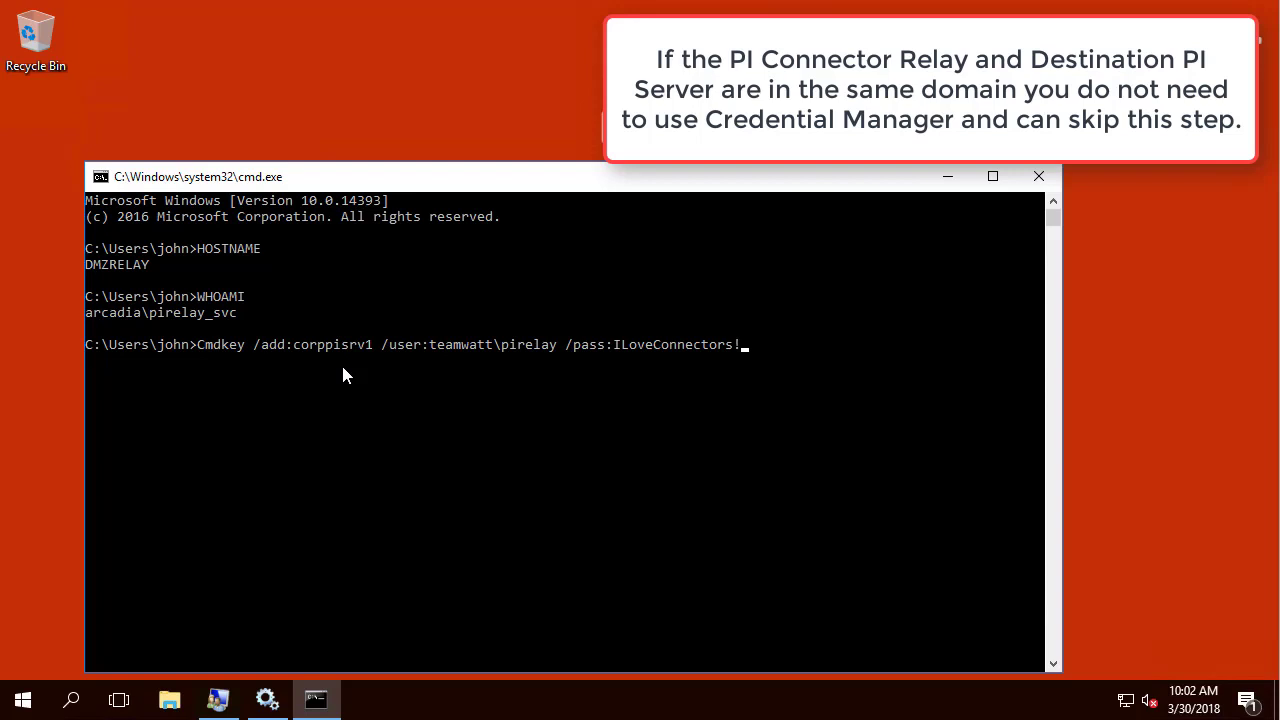
# Step: Store a domain credential for corppisrv1 with cmdkey /add and verify it with cmdkey /list
pyautogui.press('Return')
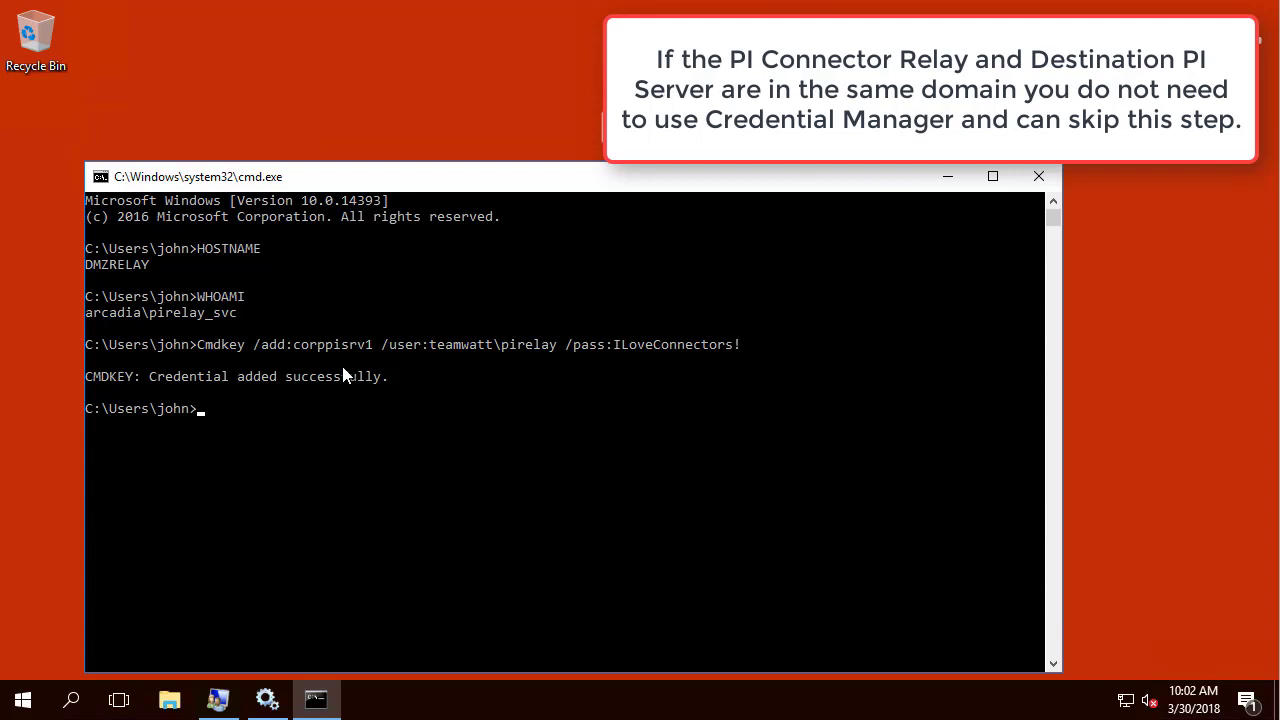
pyautogui.press('Return')
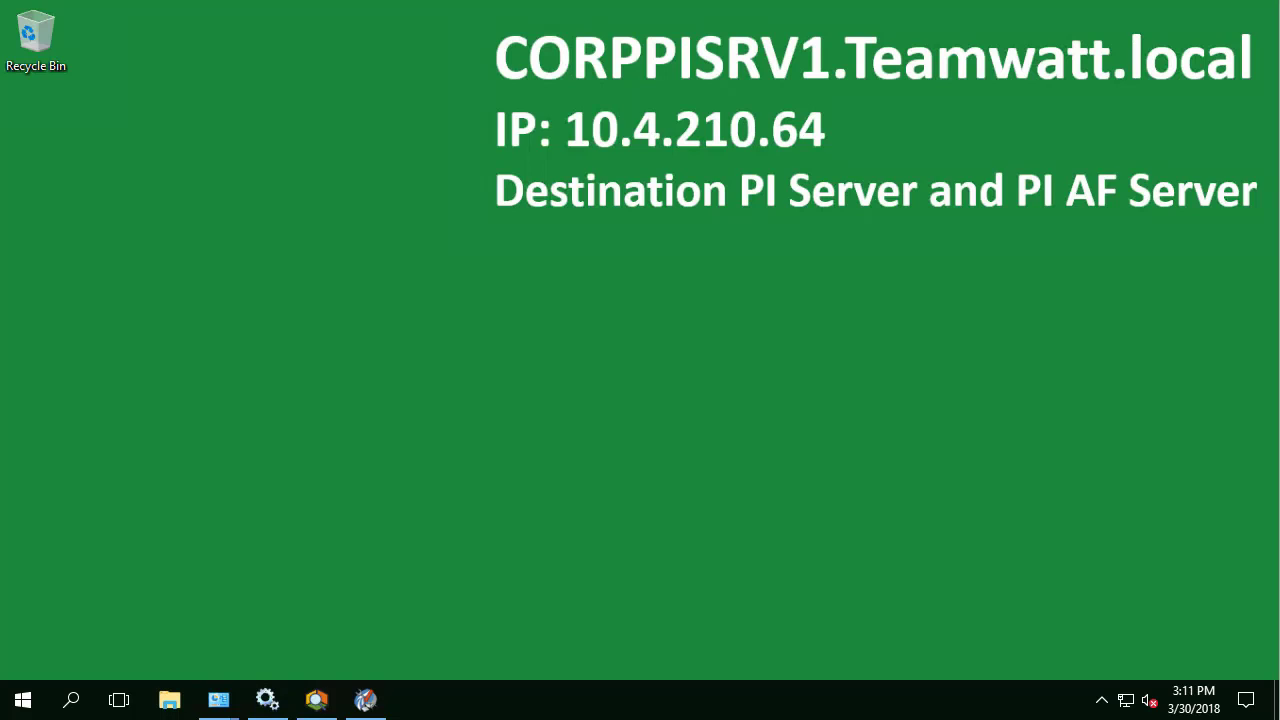
# Step: Create a new security identity named PI Relay in the AF server properties
pyautogui.click(316, 699)
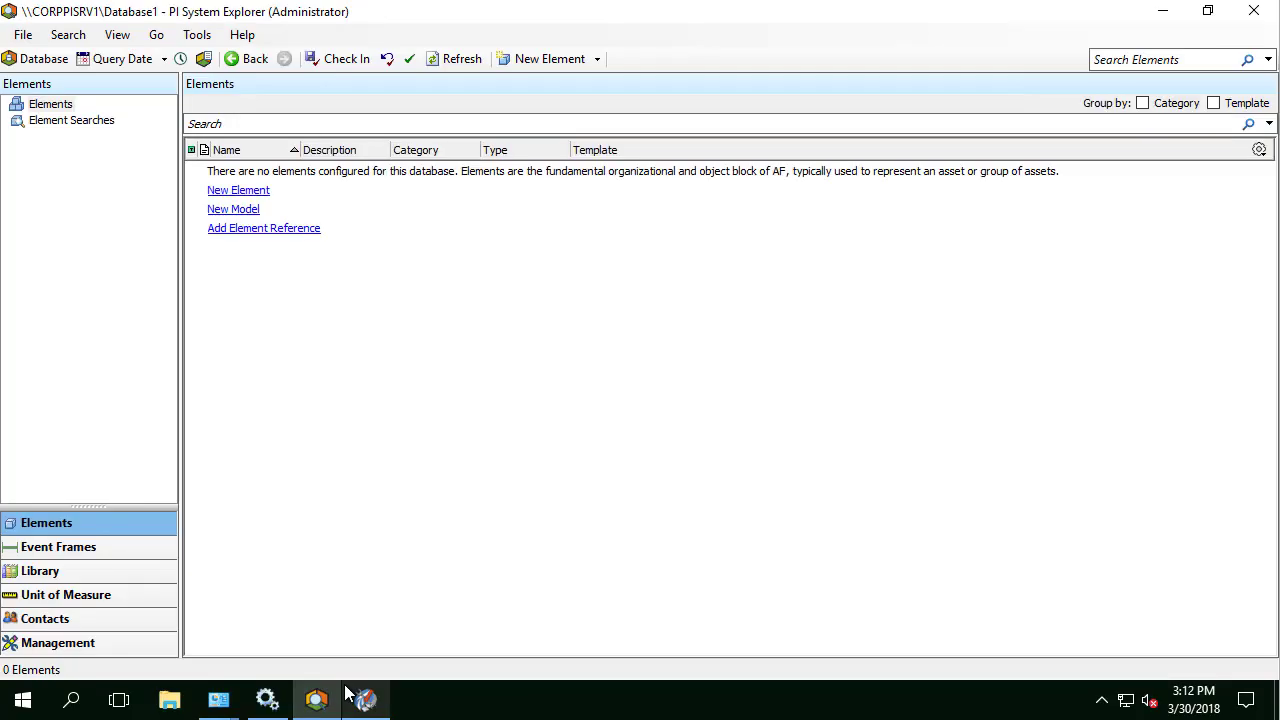
pyautogui.click(205, 60)
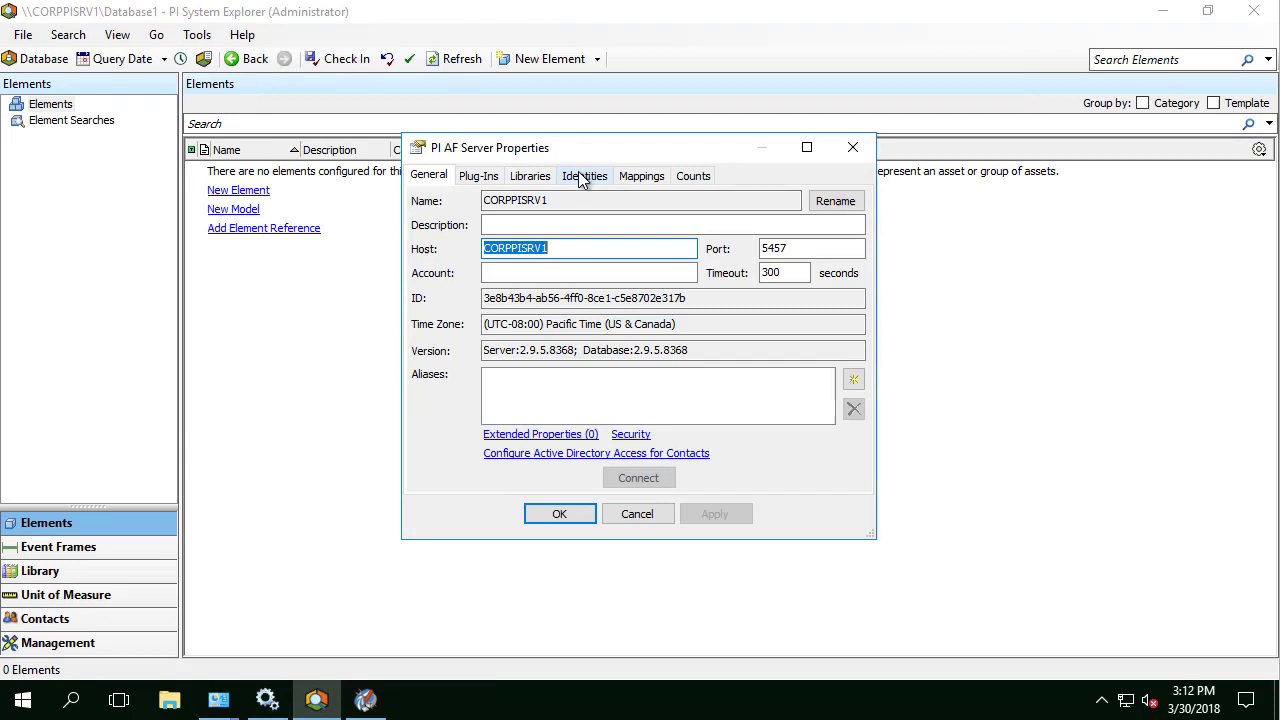
pyautogui.click(584, 176)
pyautogui.rightClick(467, 394)
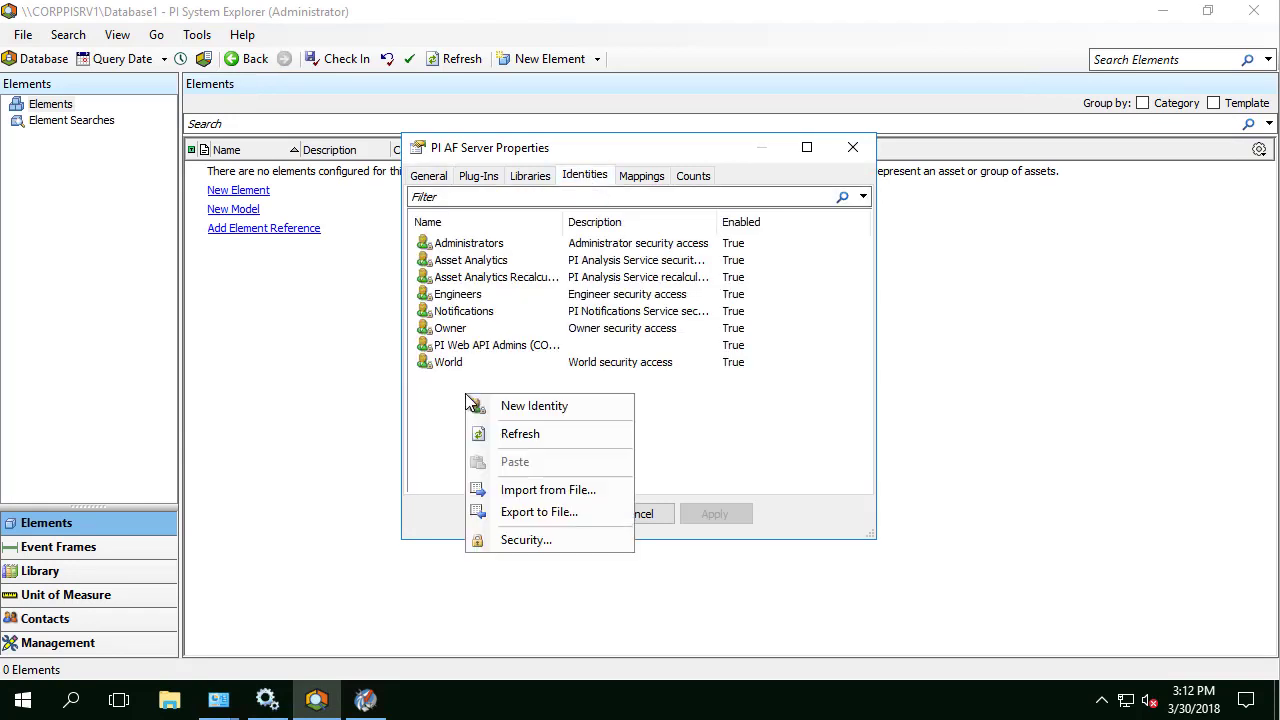
pyautogui.click(520, 406)
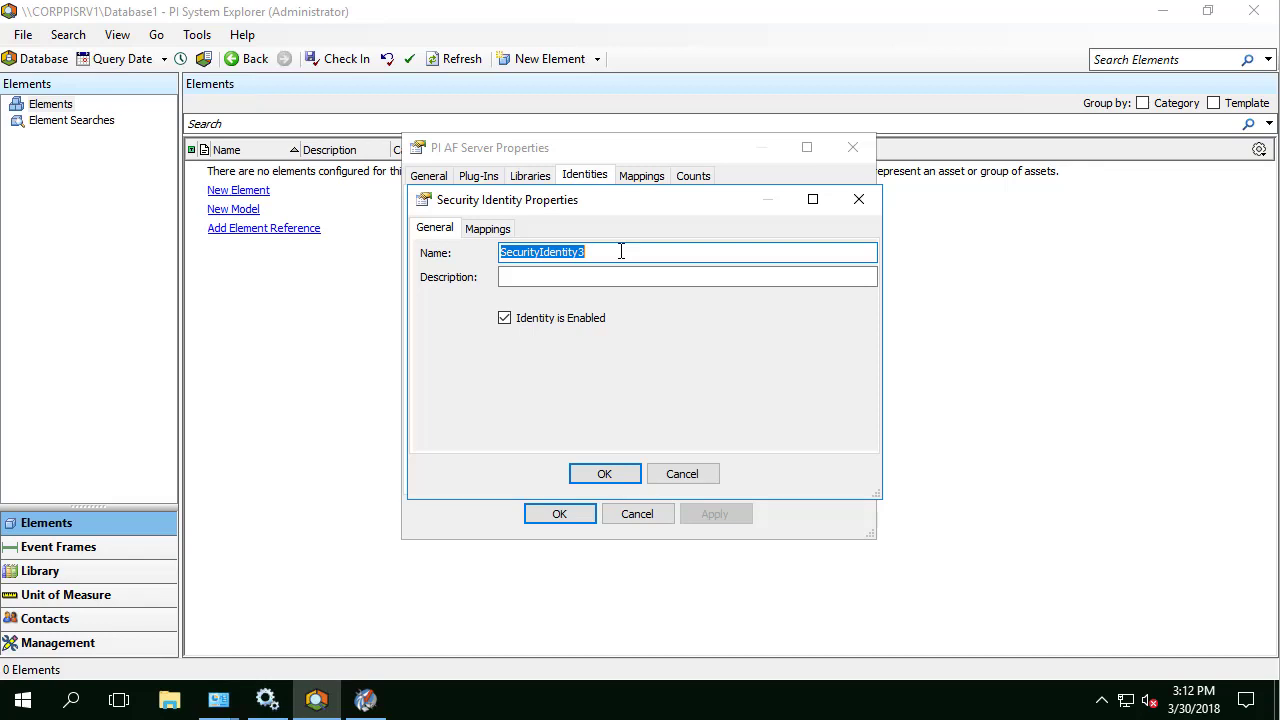
pyautogui.write('PI Relay')
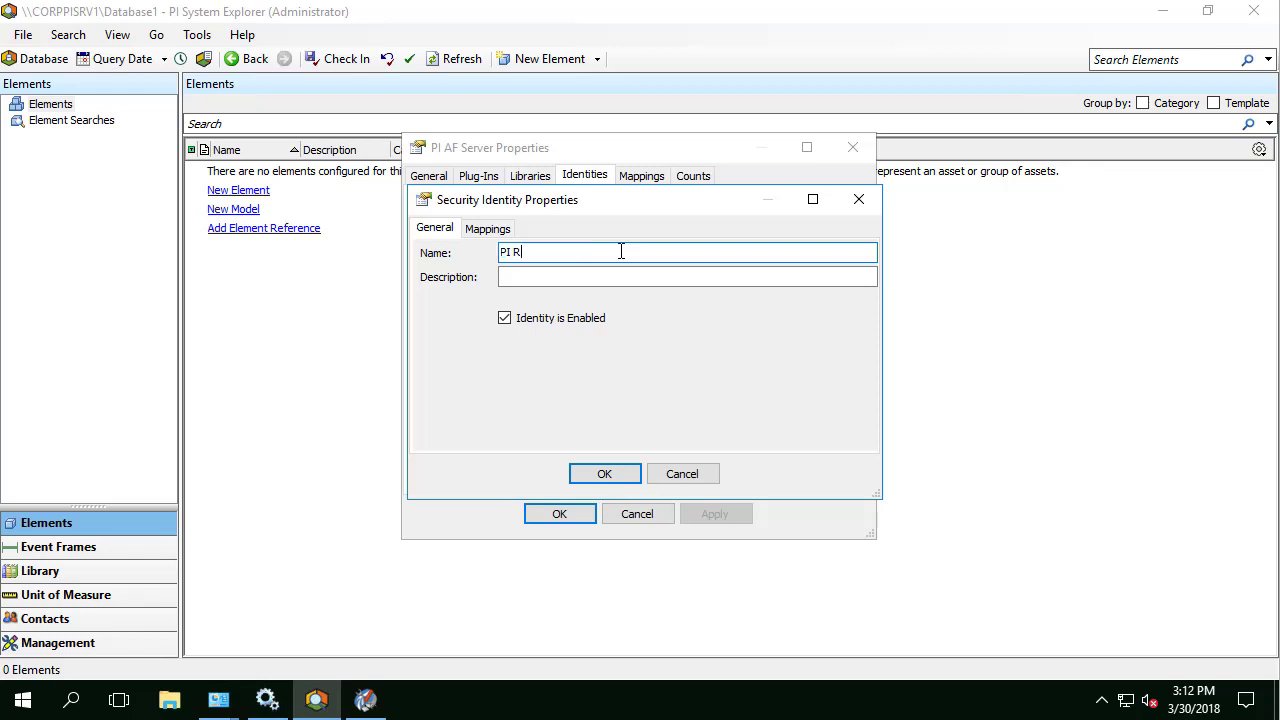
pyautogui.click(606, 474)
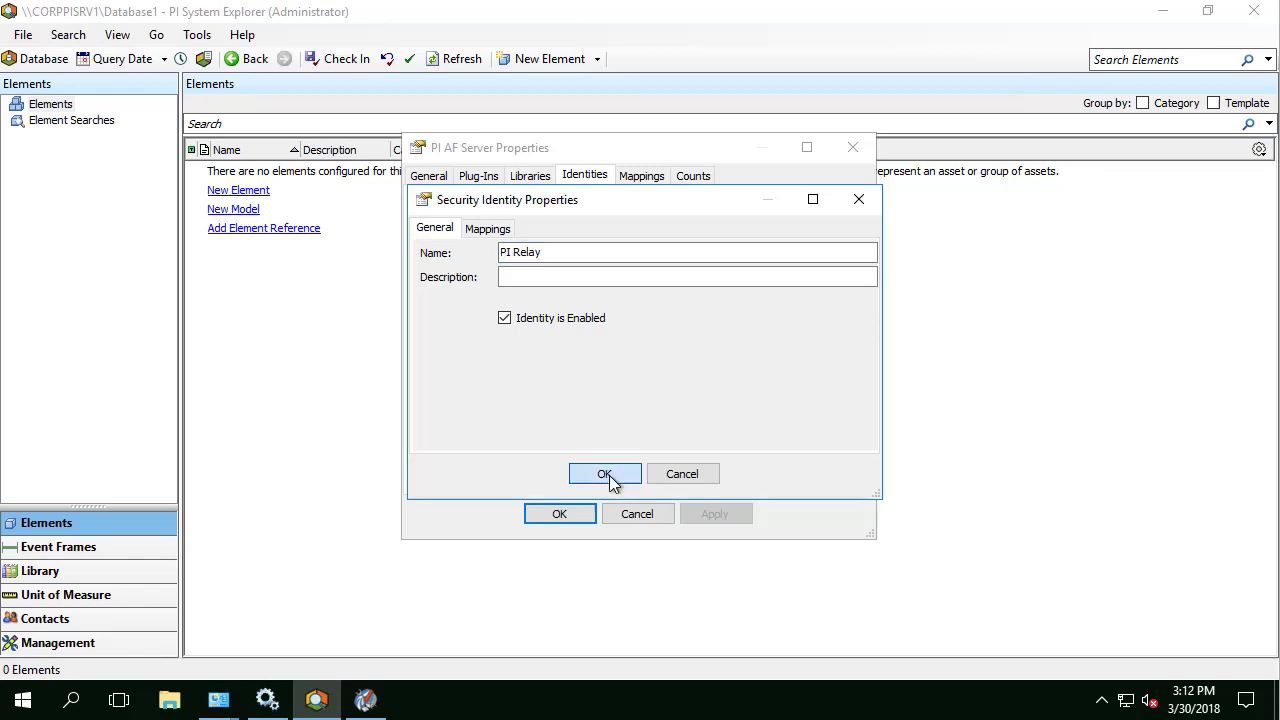
# Step: Add a mapping from Windows account teamwatt\pirelay to the PI Relay identity
pyautogui.click(643, 177)
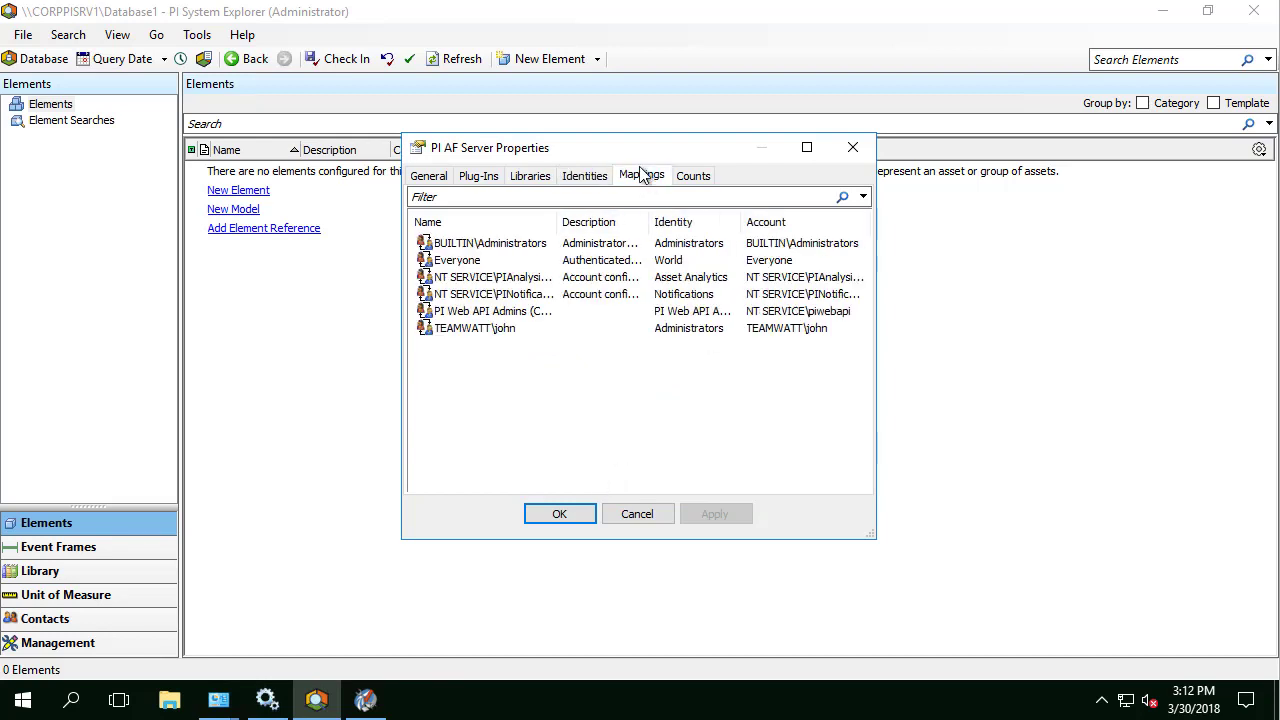
pyautogui.rightClick(528, 355)
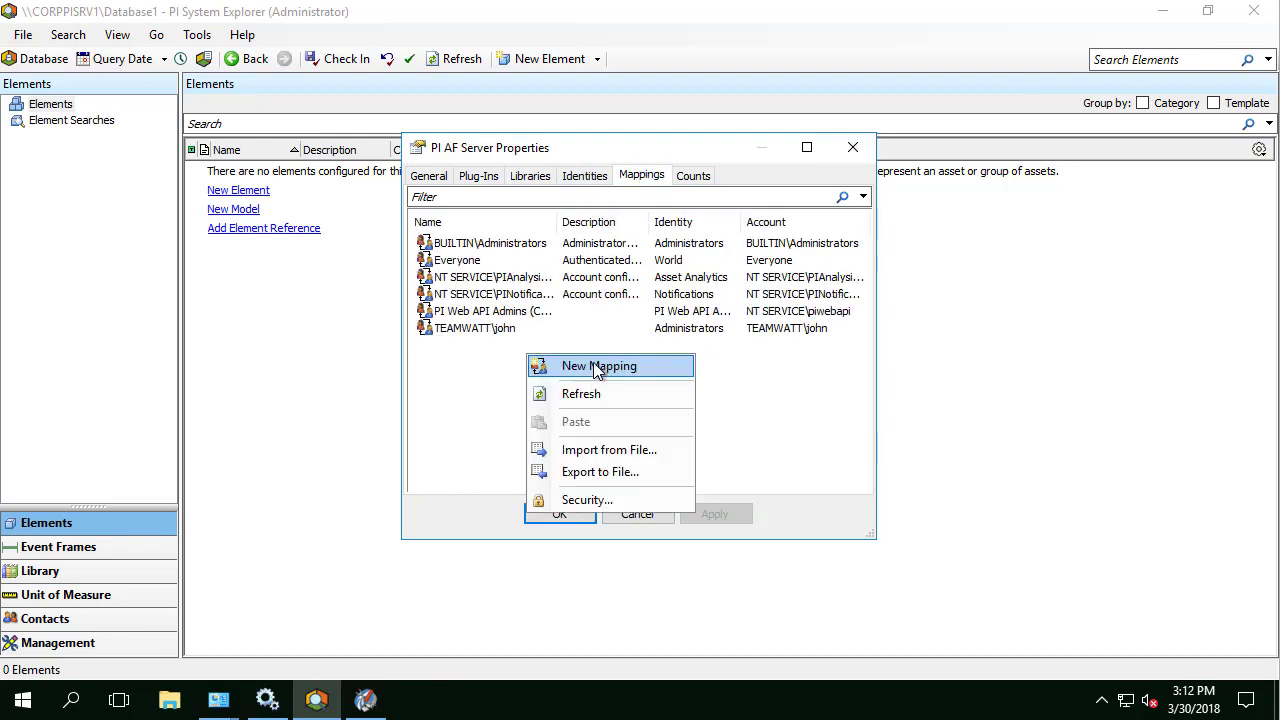
pyautogui.click(598, 367)
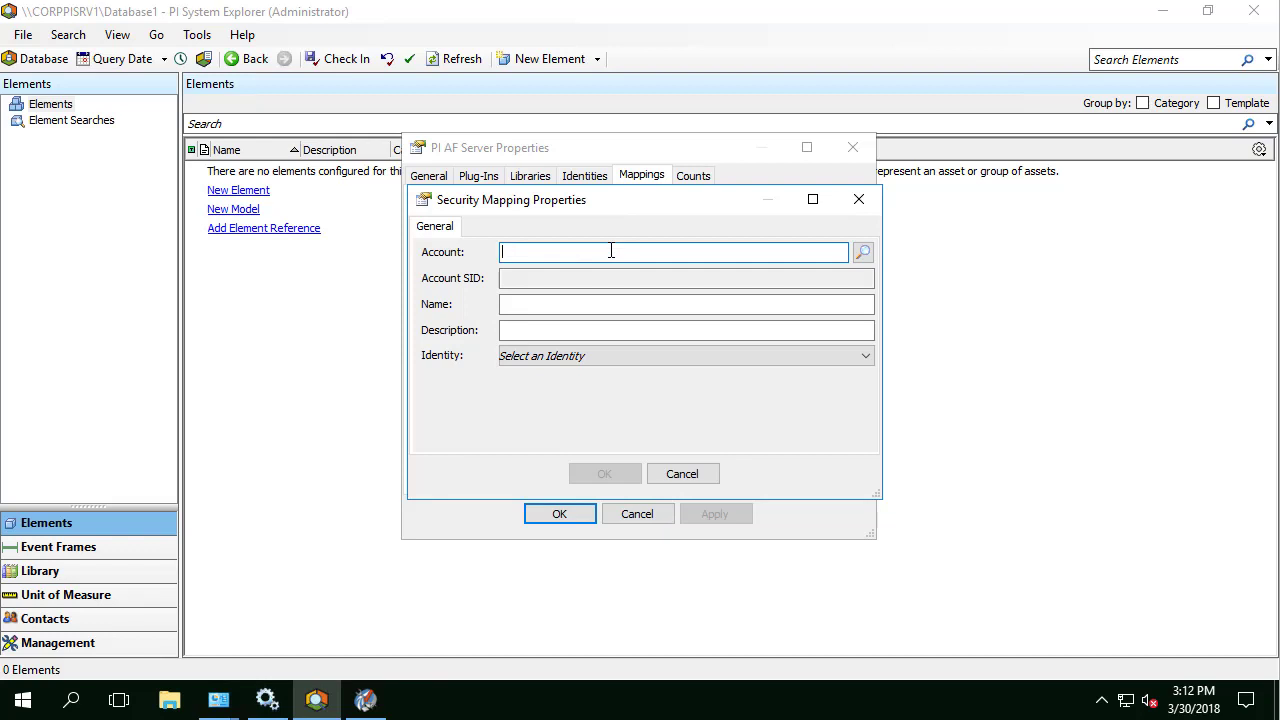
pyautogui.write('teamwatt\\pirel')
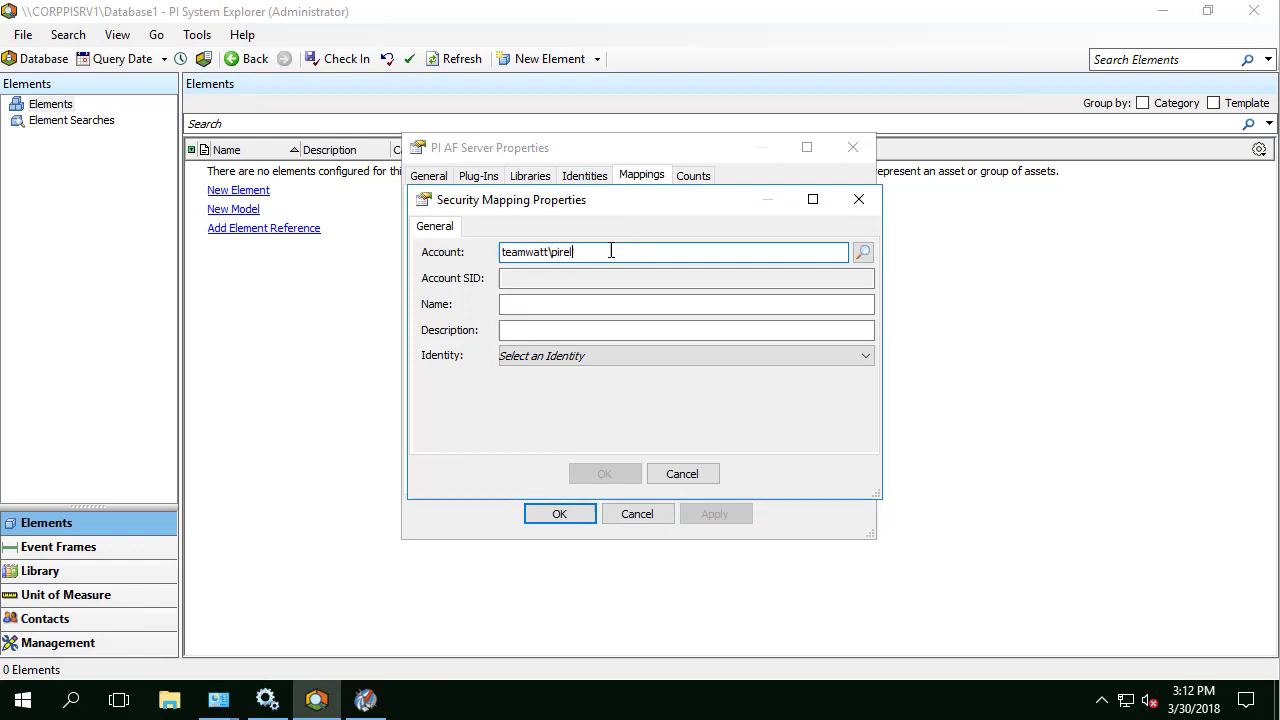
pyautogui.write('a')
pyautogui.write('y')
pyautogui.press('Tab')
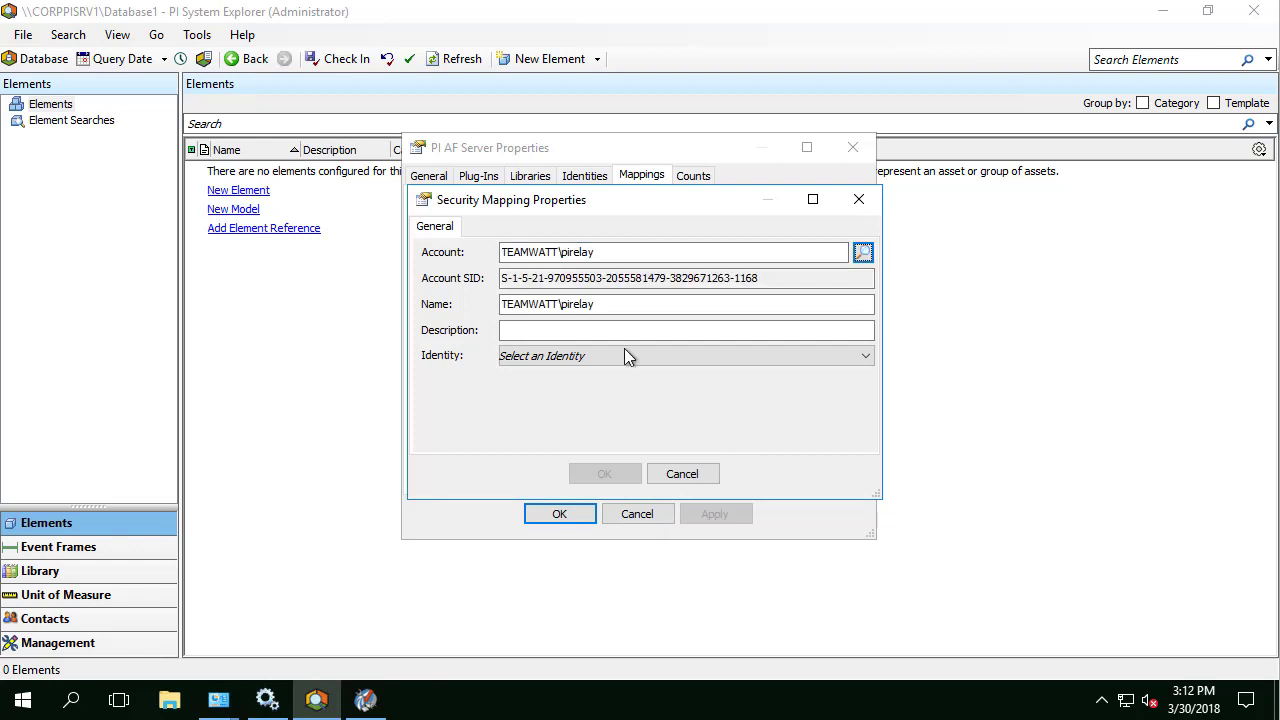
pyautogui.click(597, 357)
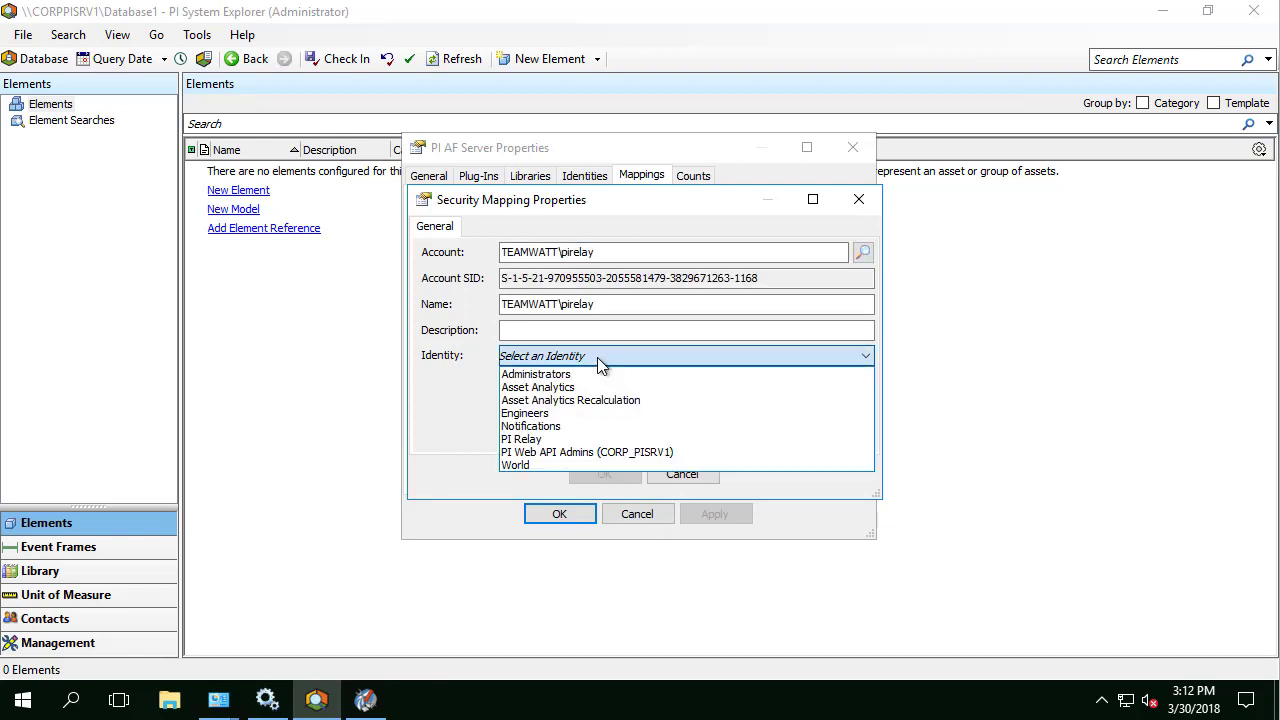
pyautogui.click(578, 441)
pyautogui.click(608, 474)
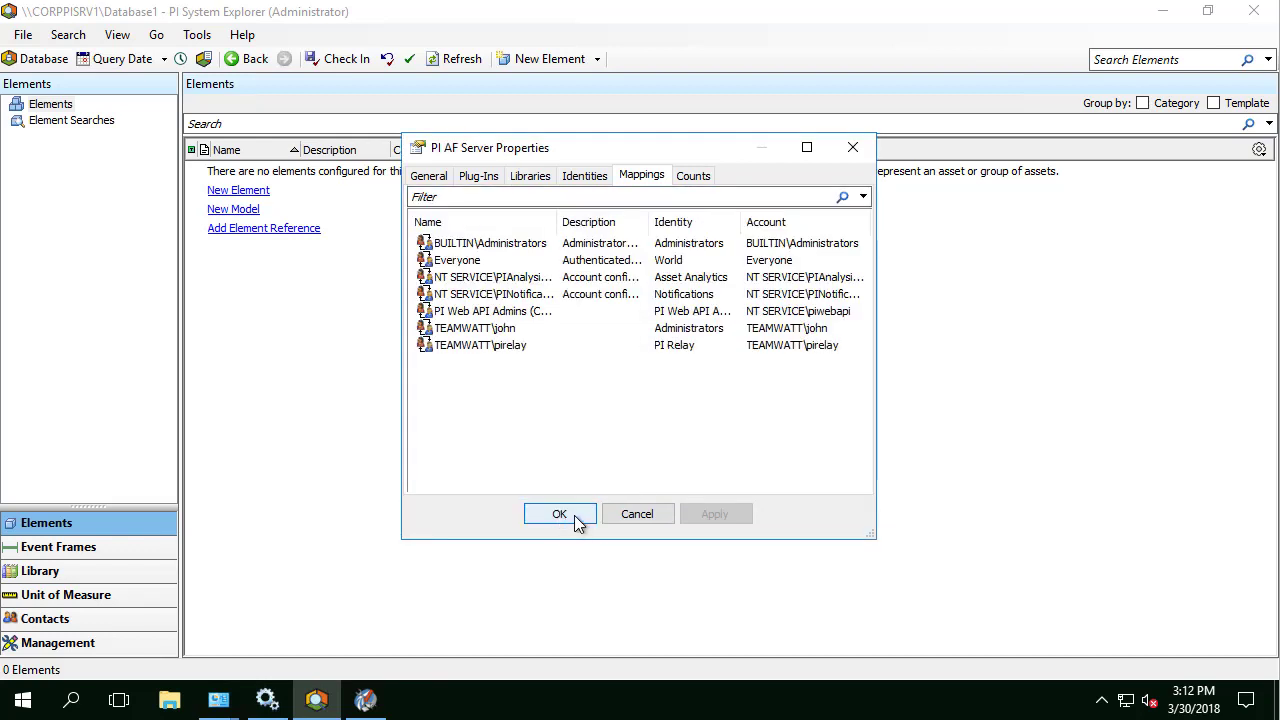
# Step: Open Security Configuration for the CORPPISRV1 asset server with only the CORPPISRV1 item checked
pyautogui.click(560, 514)
pyautogui.click(22, 34)
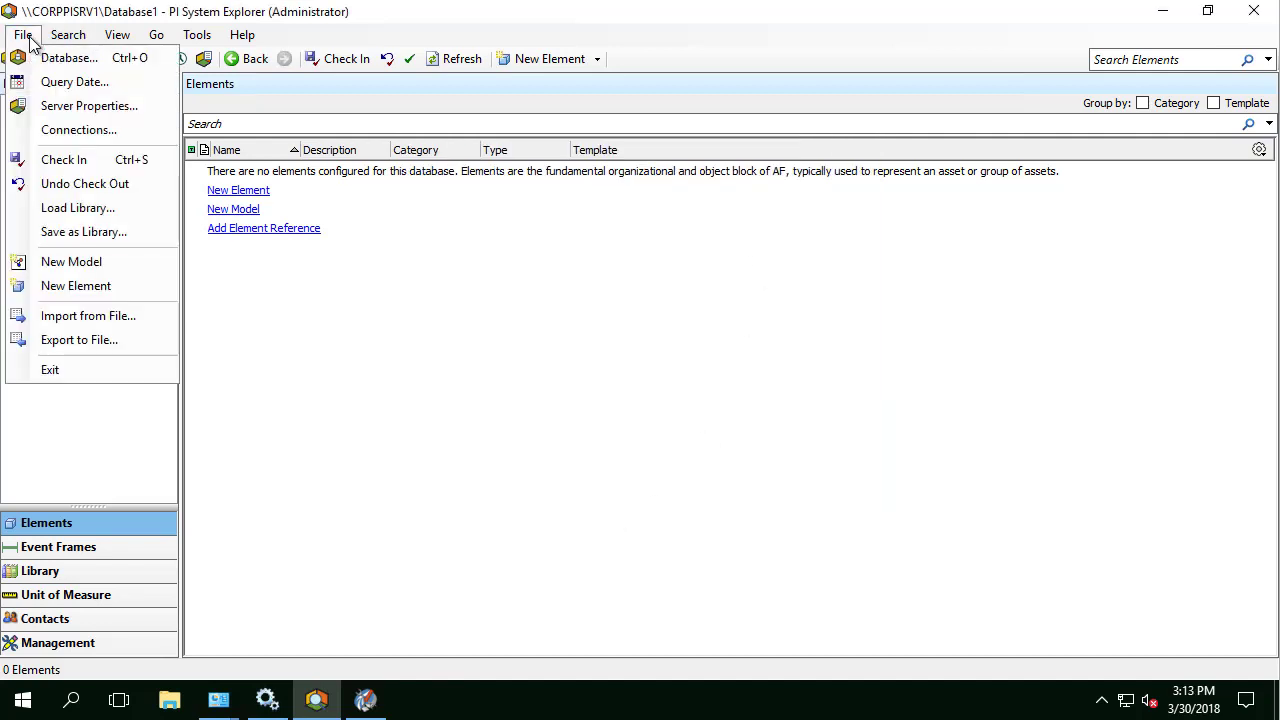
pyautogui.moveTo(50, 34)
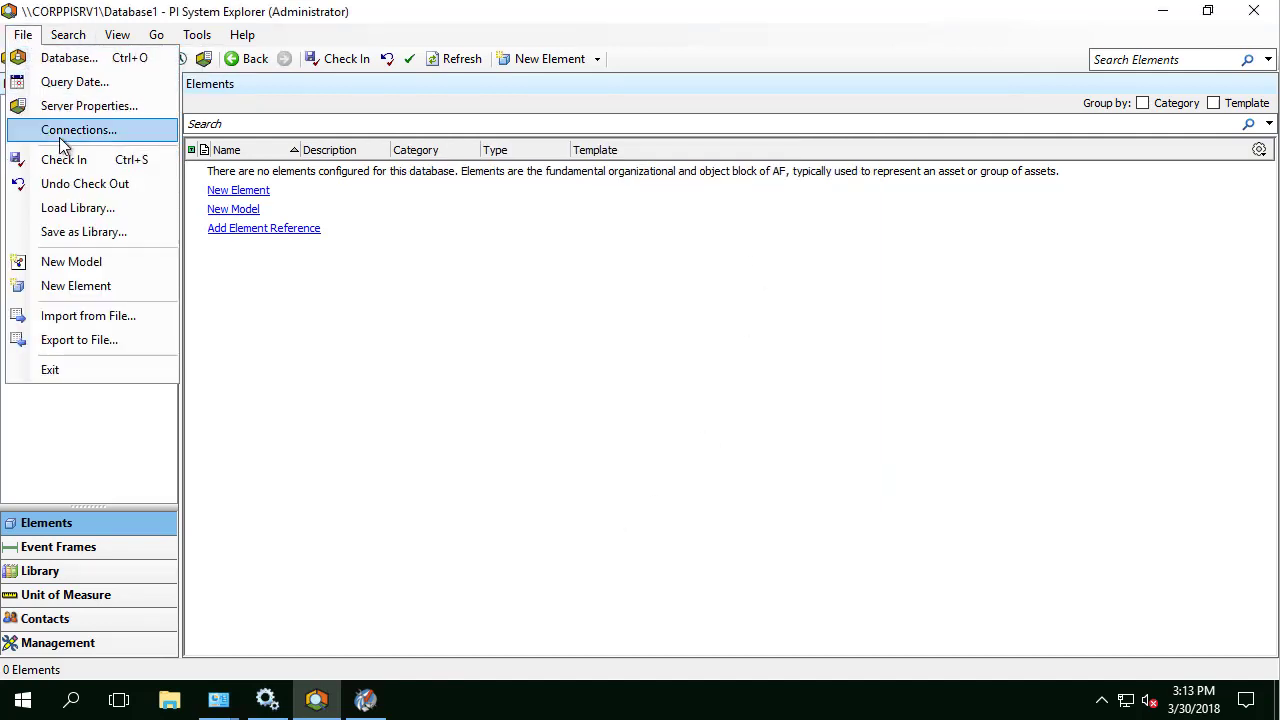
pyautogui.click(59, 137)
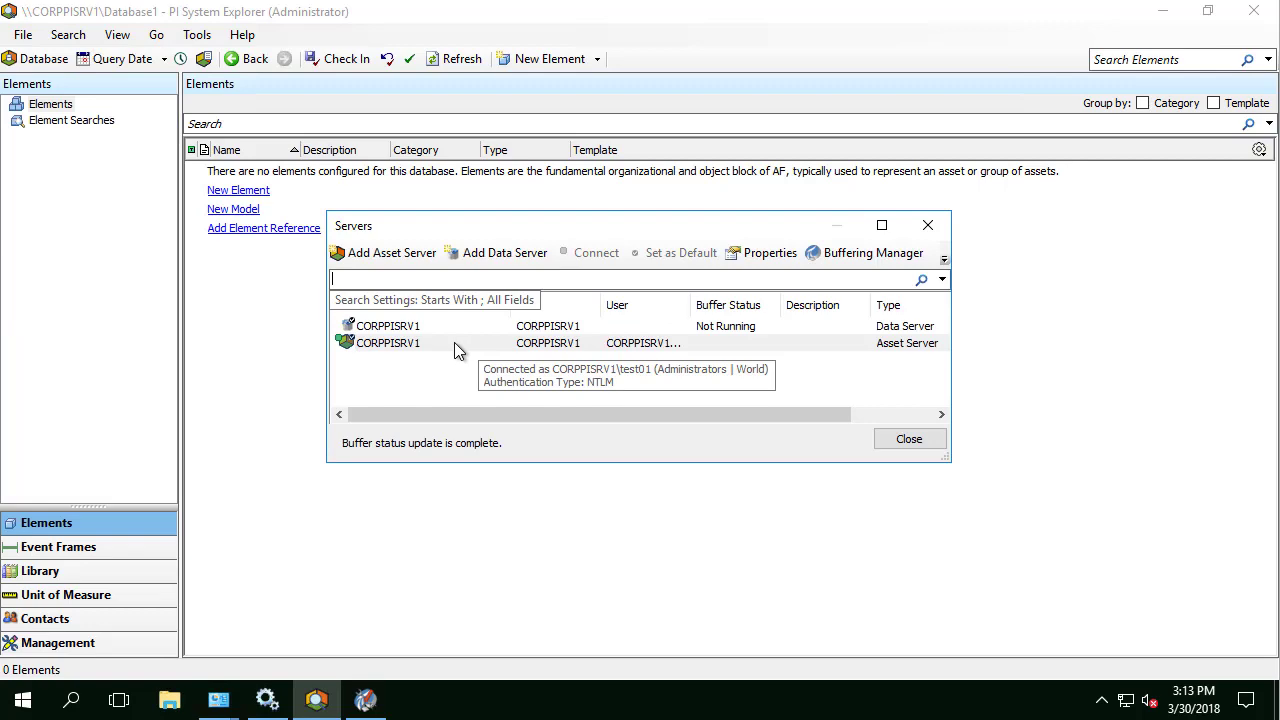
pyautogui.rightClick(454, 342)
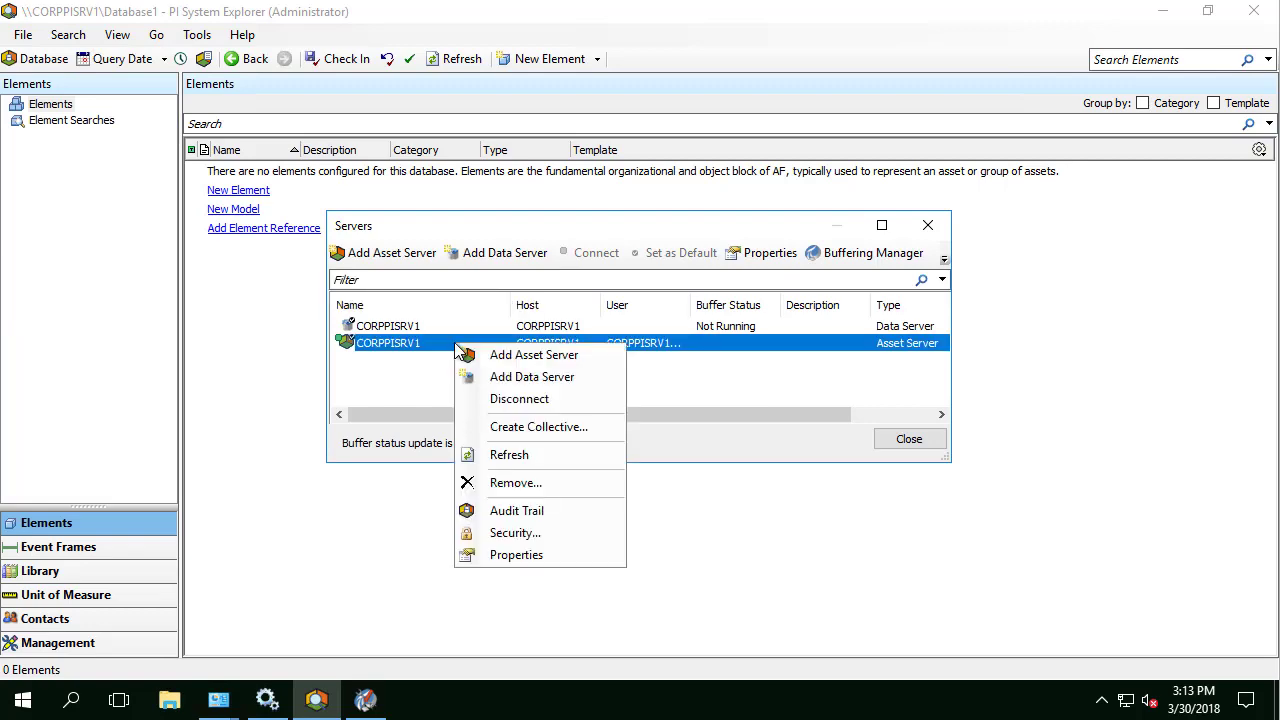
pyautogui.click(532, 535)
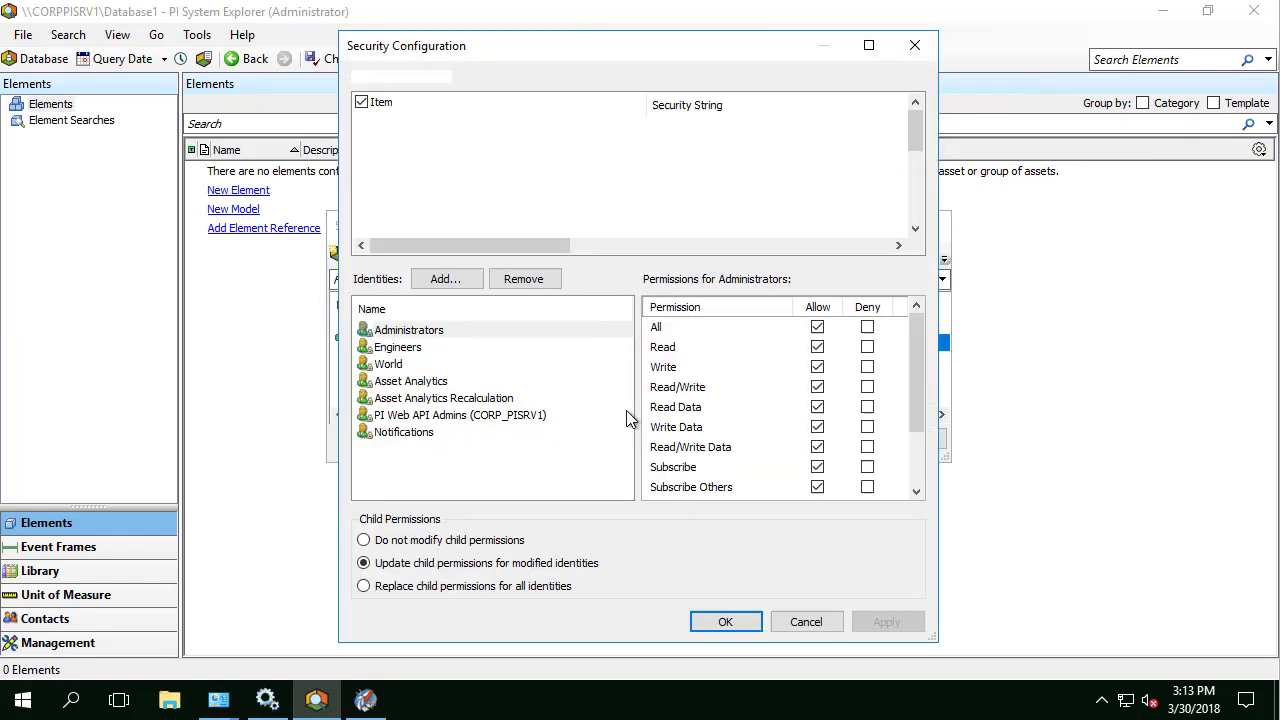
pyautogui.click(362, 102)
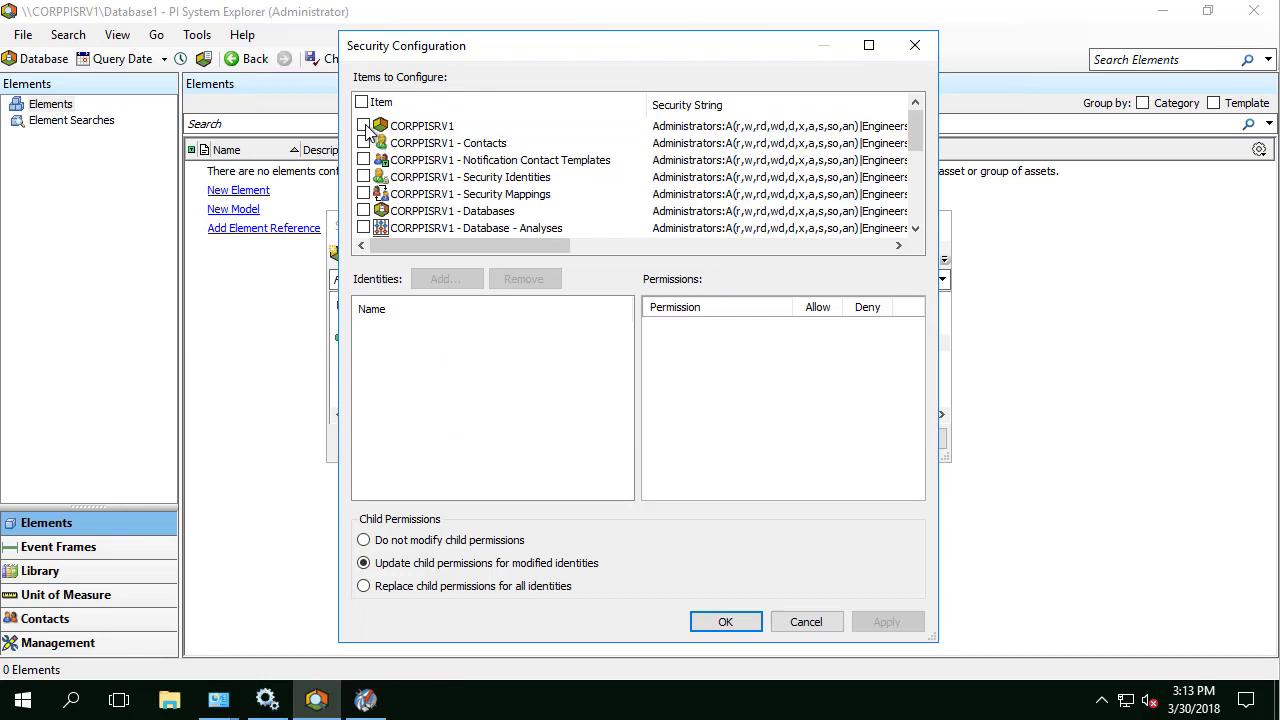
pyautogui.click(363, 125)
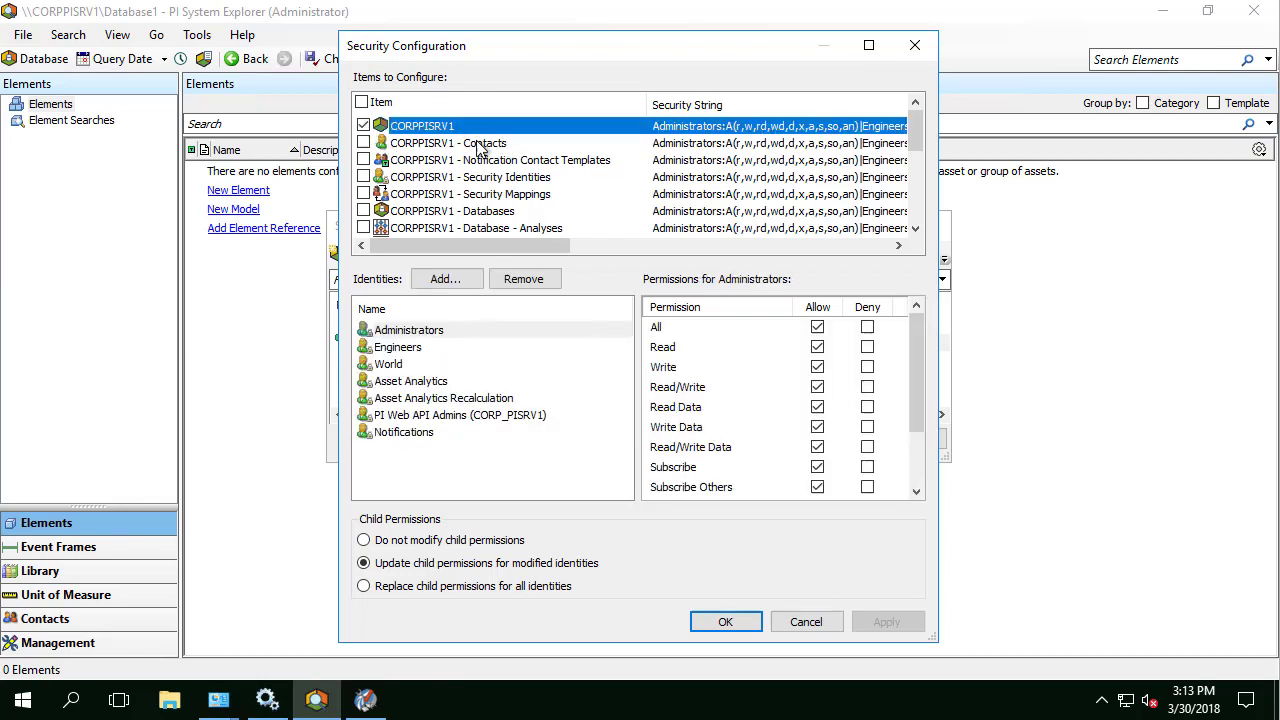
# Step: Add PI Relay with only Read allowed, choosing Do not modify child permissions
pyautogui.click(445, 279)
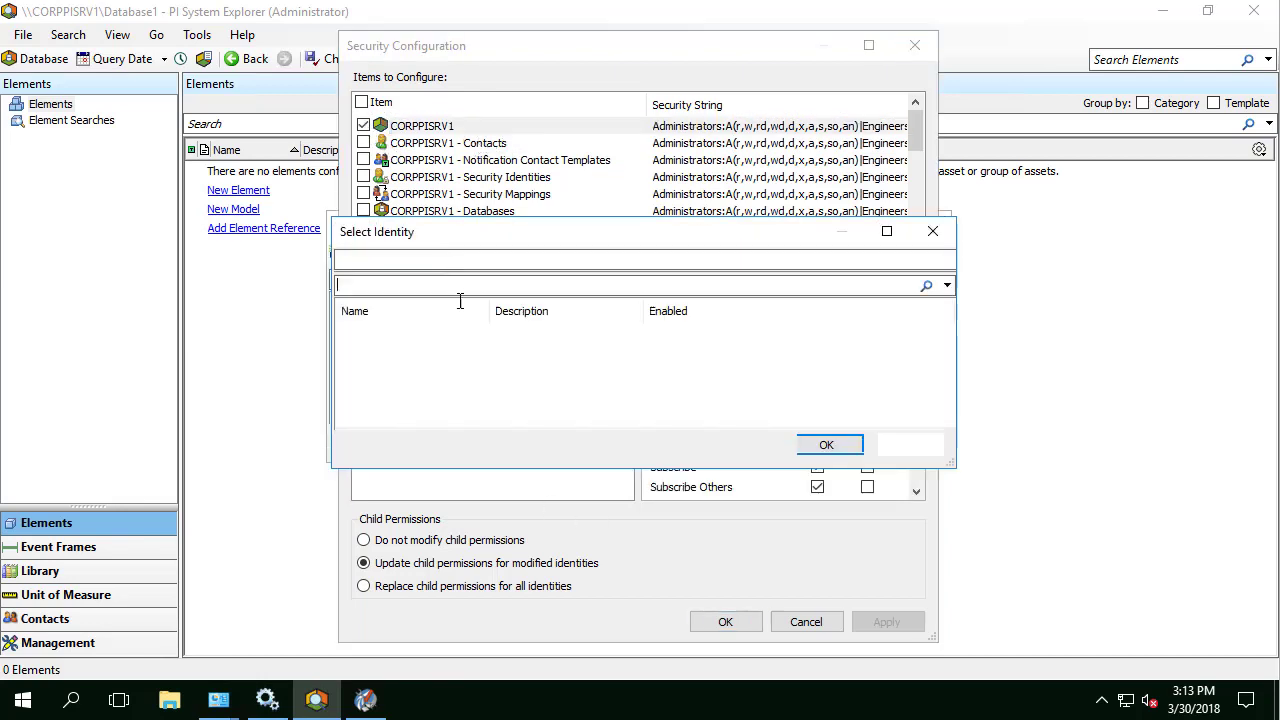
pyautogui.click(409, 350)
pyautogui.click(845, 452)
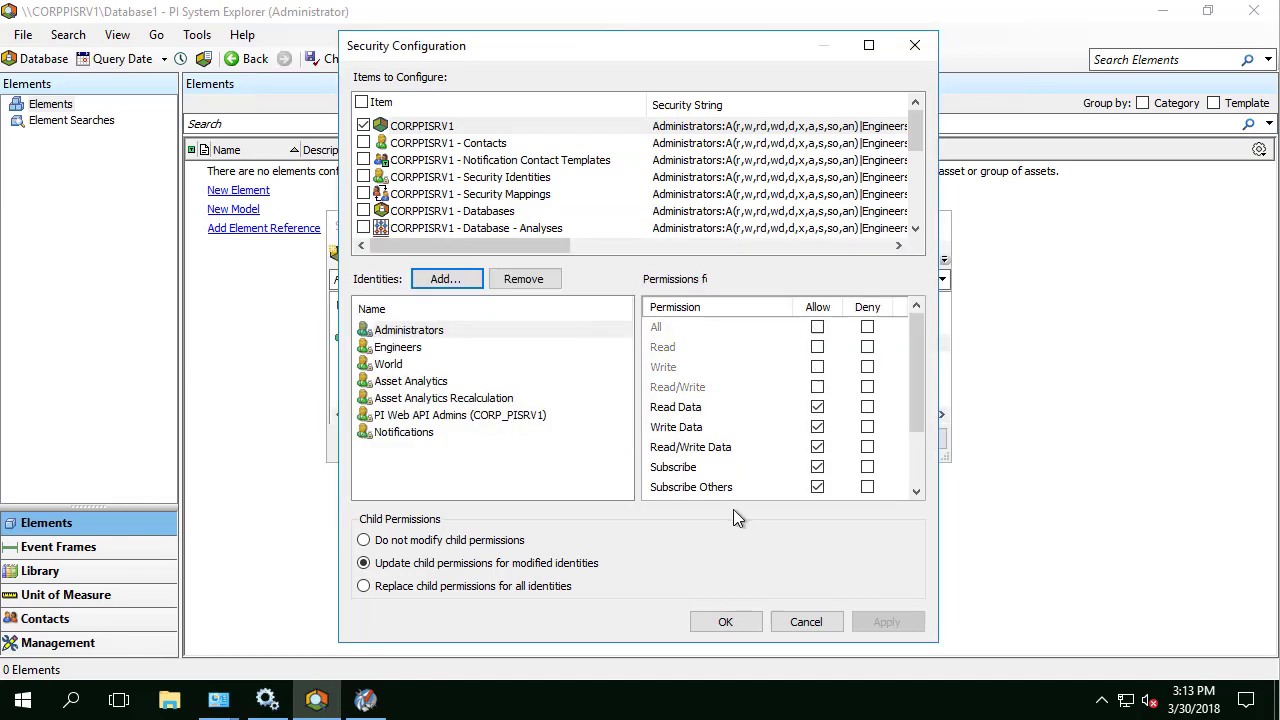
pyautogui.click(817, 327)
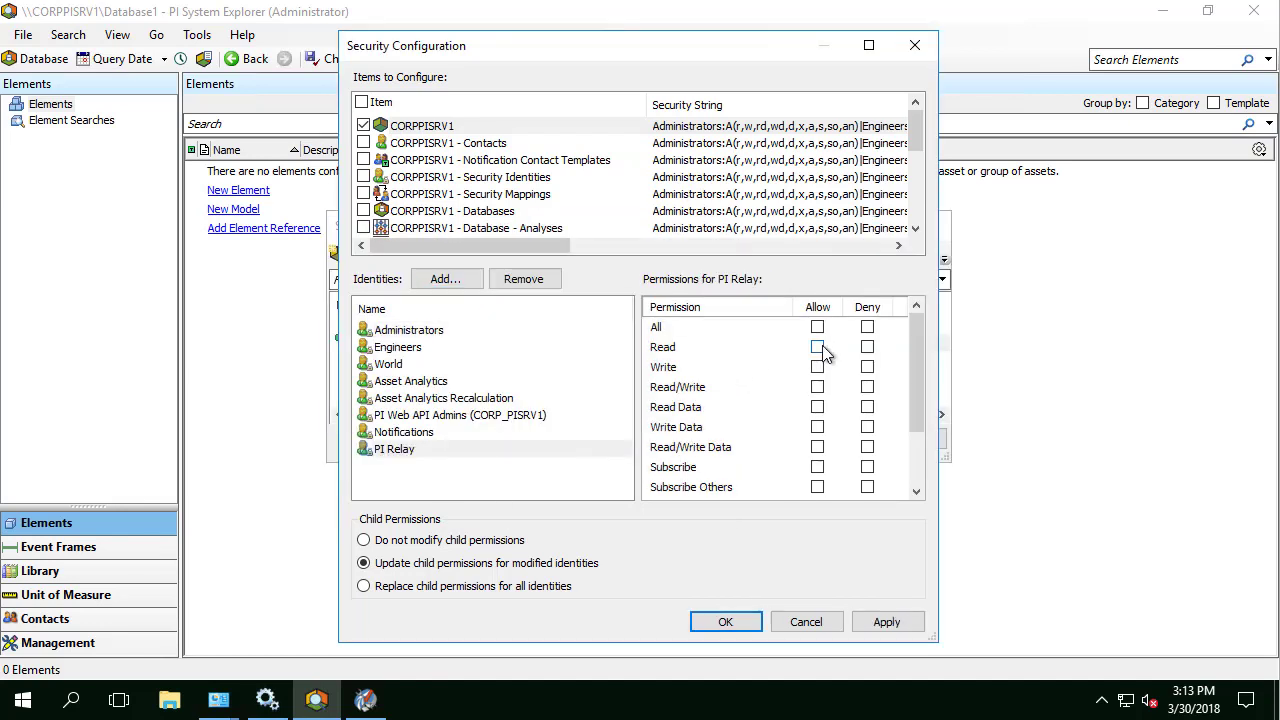
pyautogui.click(817, 347)
pyautogui.click(421, 542)
# Step: Save the CORPPISRV1 security change, then add a database named US-Refining to the database list
pyautogui.click(725, 621)
pyautogui.click(910, 441)
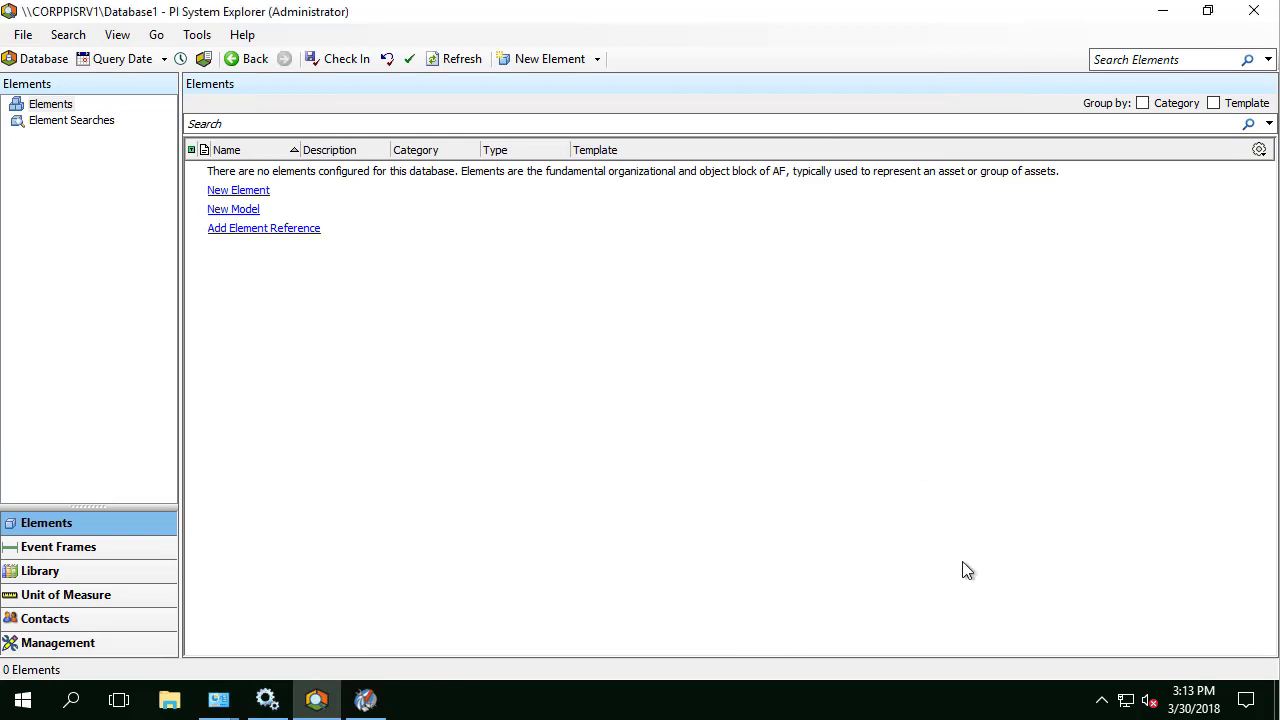
pyautogui.click(49, 61)
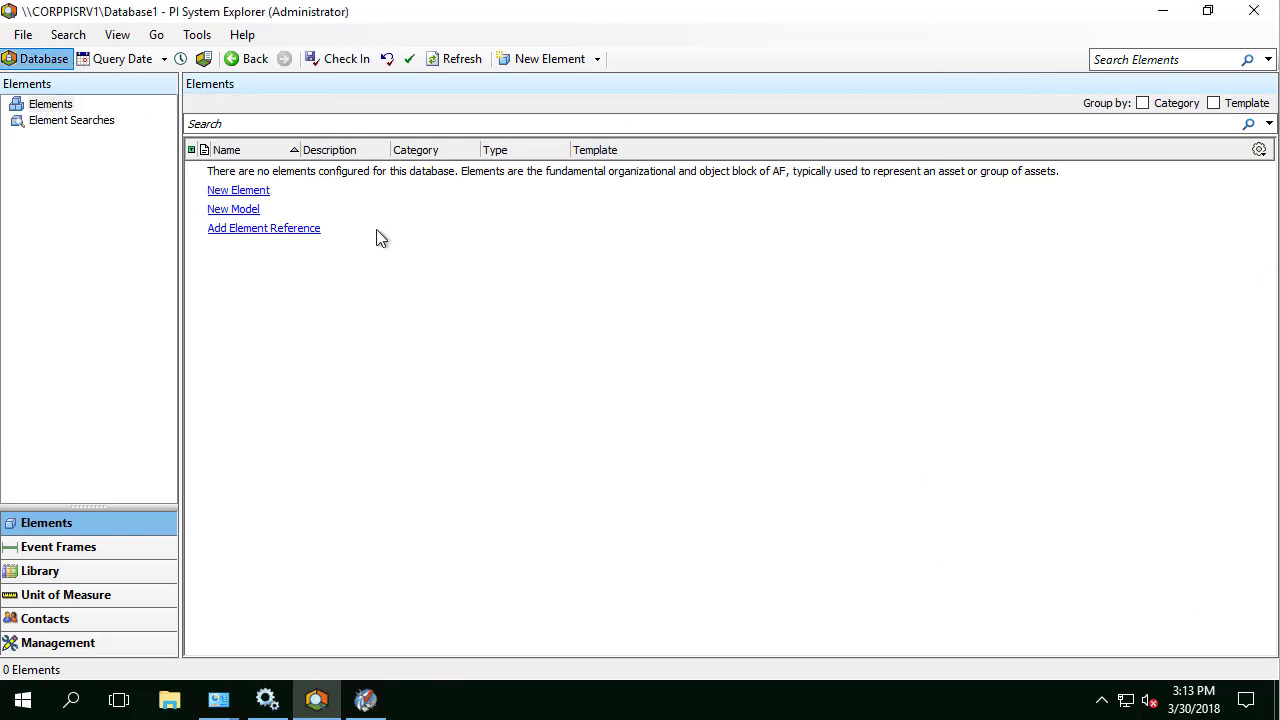
pyautogui.rightClick(503, 386)
pyautogui.click(550, 395)
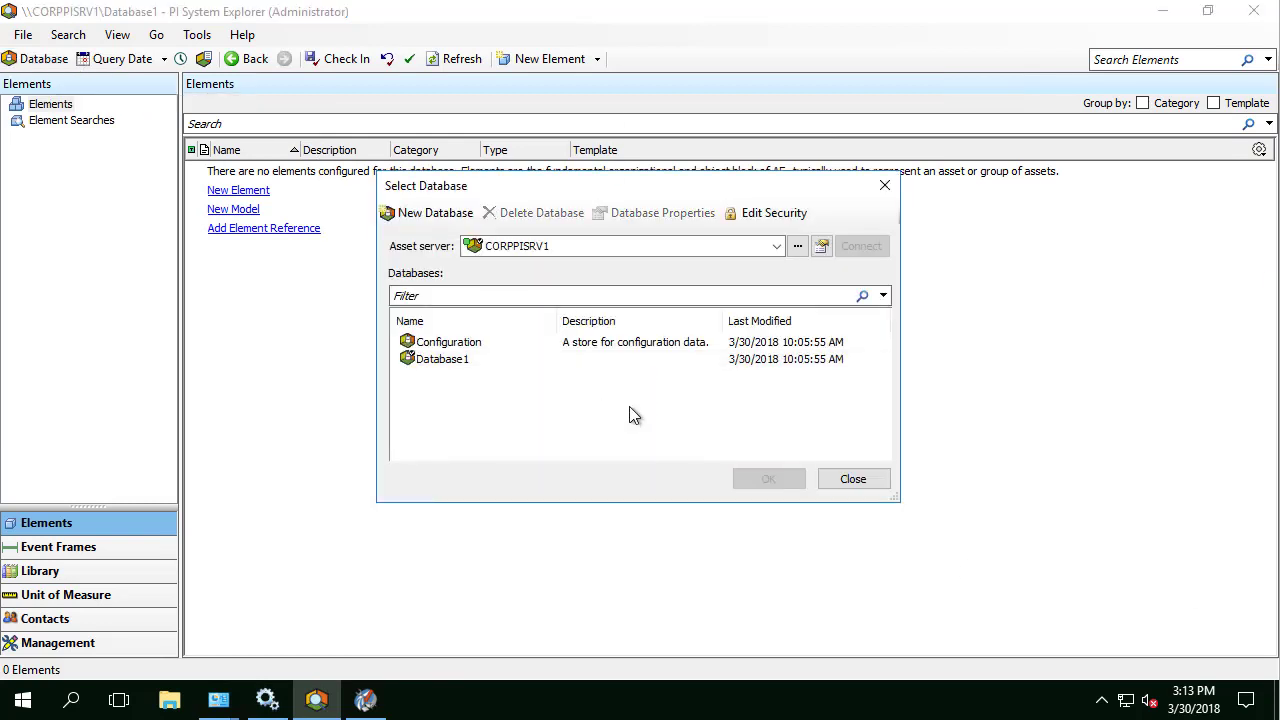
pyautogui.write('US')
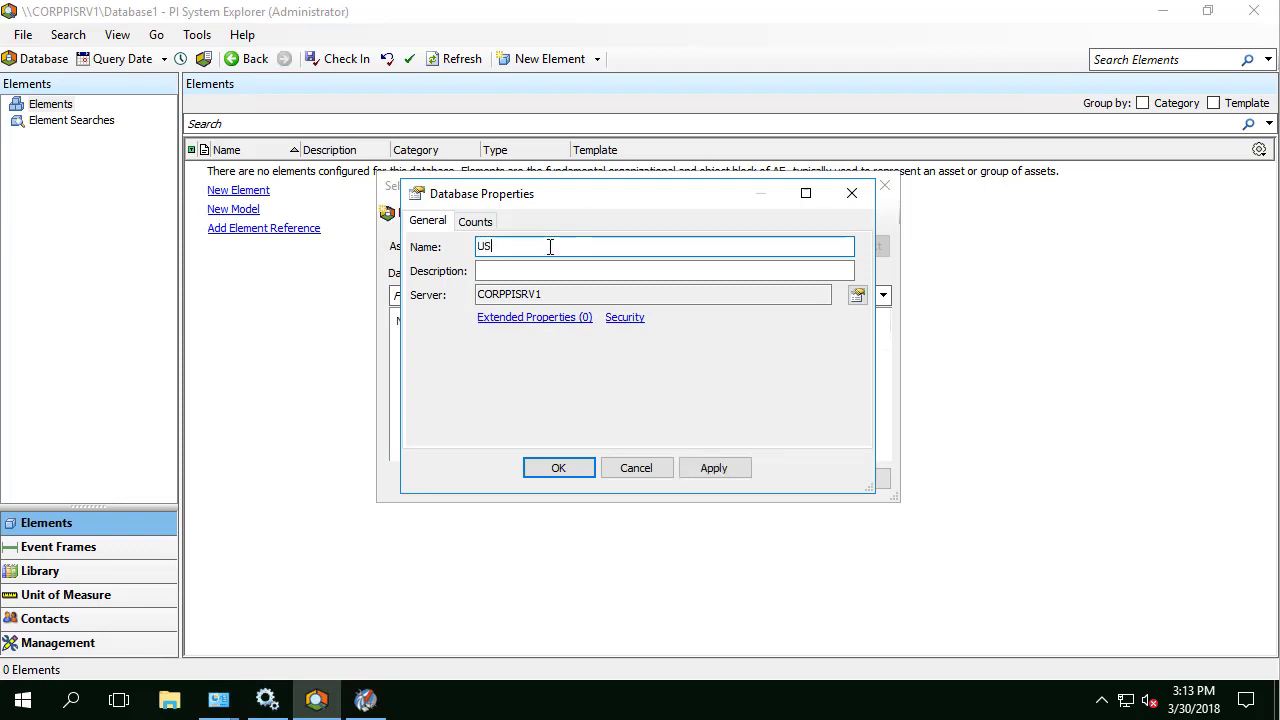
pyautogui.write('-Refinery')
pyautogui.press('BackSpace')
pyautogui.press('BackSpace')
pyautogui.press('BackSpace')
pyautogui.press('BackSpace')
pyautogui.press('BackSpace')
pyautogui.press('BackSpace')
pyautogui.press('BackSpace')
pyautogui.press('BackSpace')
pyautogui.press('BackSpace')
pyautogui.press('BackSpace')
pyautogui.press('BackSpace')
pyautogui.write('US-Refining')
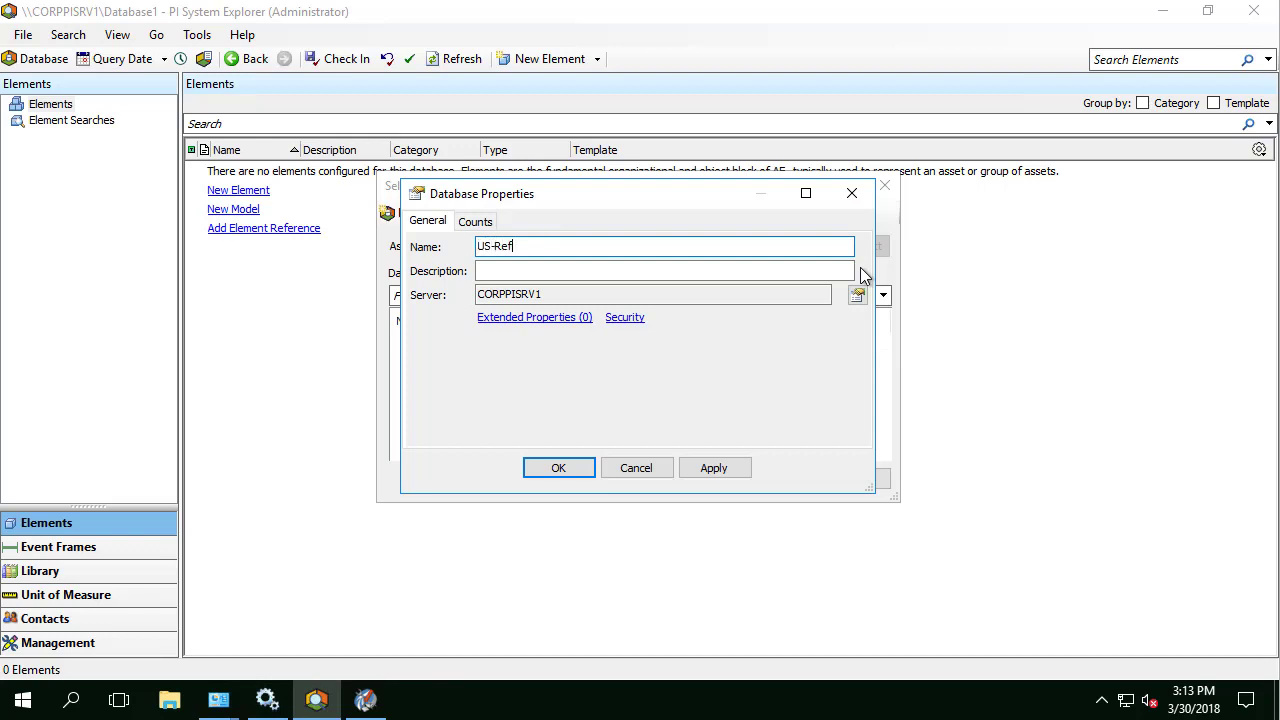
pyautogui.click(572, 472)
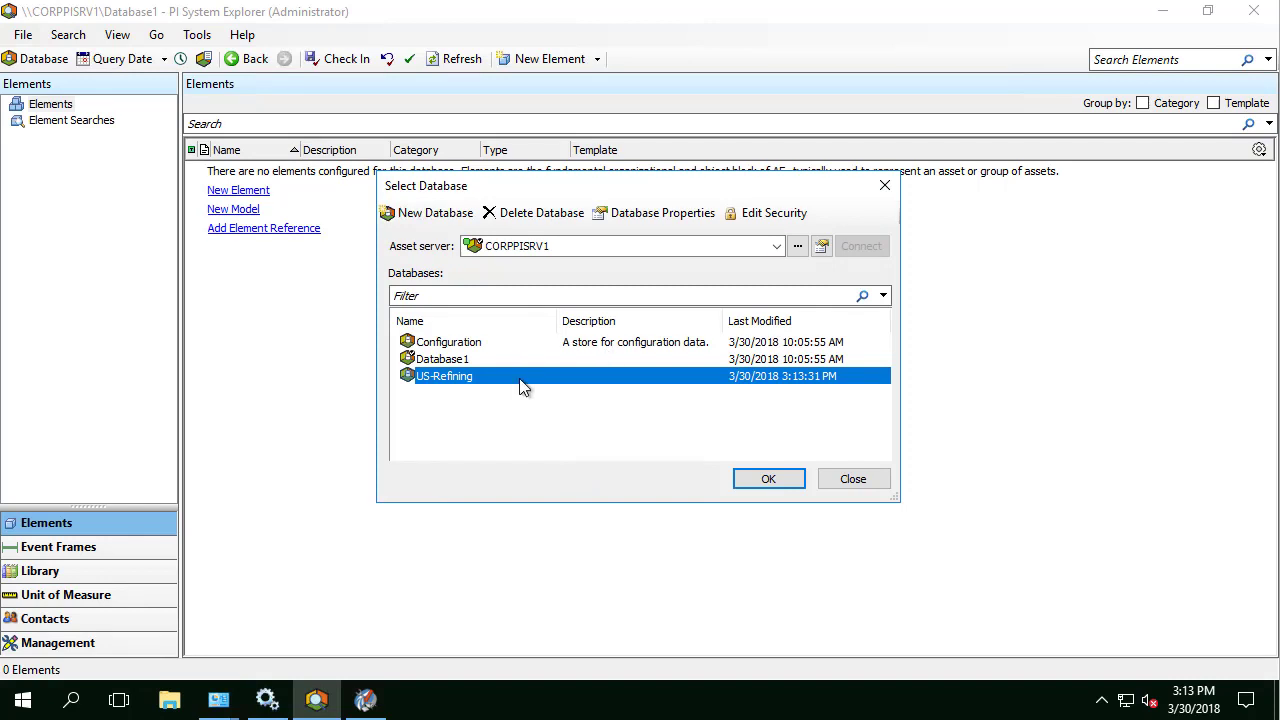
# Step: Add PI Relay to US-Refining security with Write, Read/Write, Read Data and Write Data allowed
pyautogui.rightClick(521, 385)
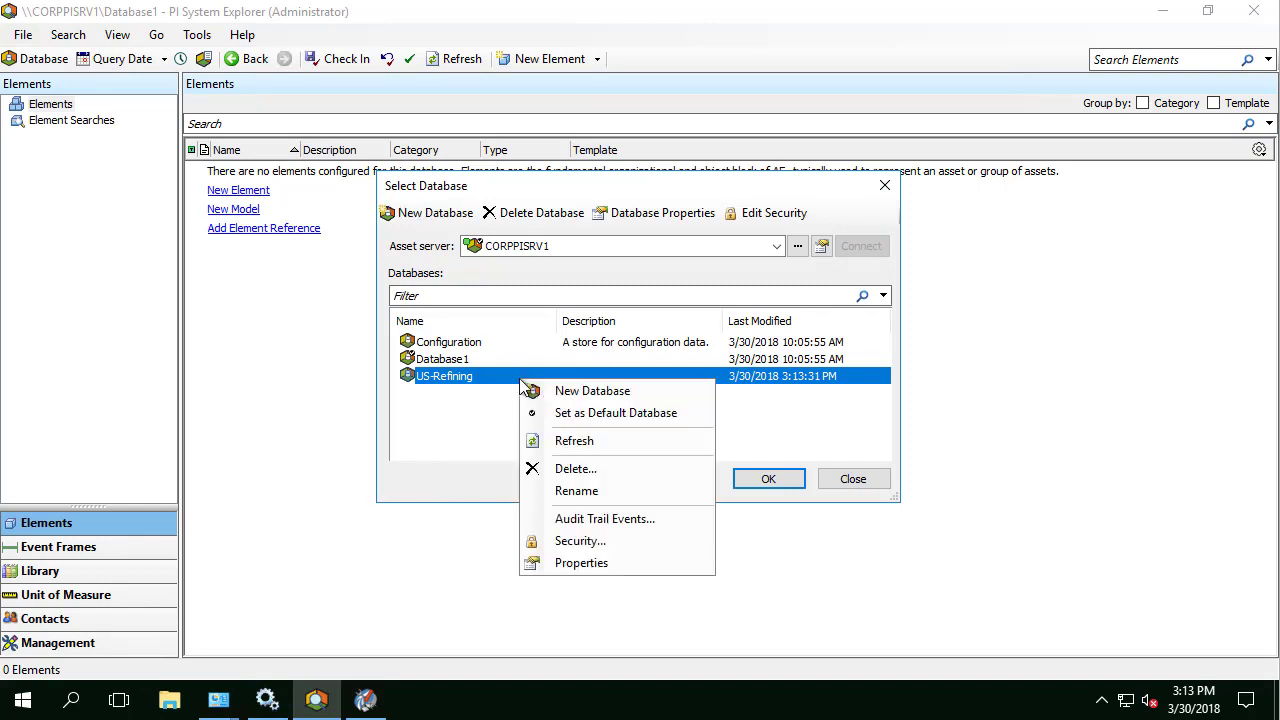
pyautogui.click(601, 543)
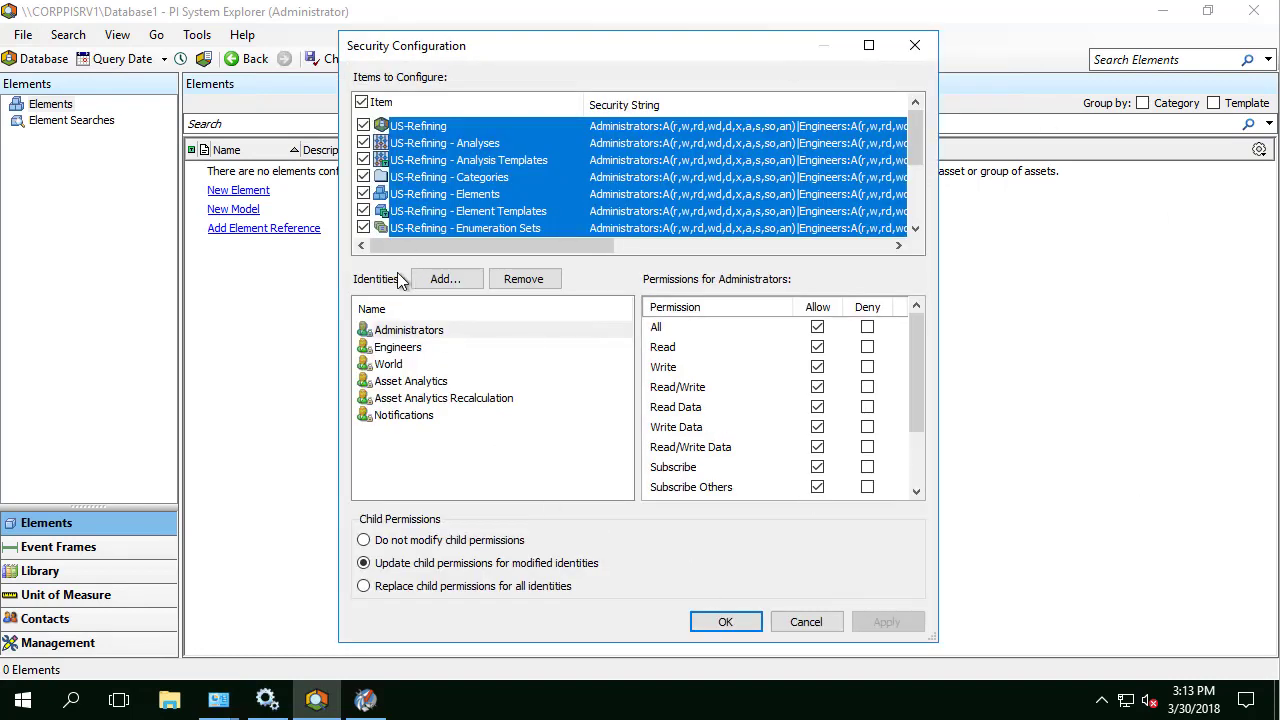
pyautogui.click(430, 280)
pyautogui.click(432, 347)
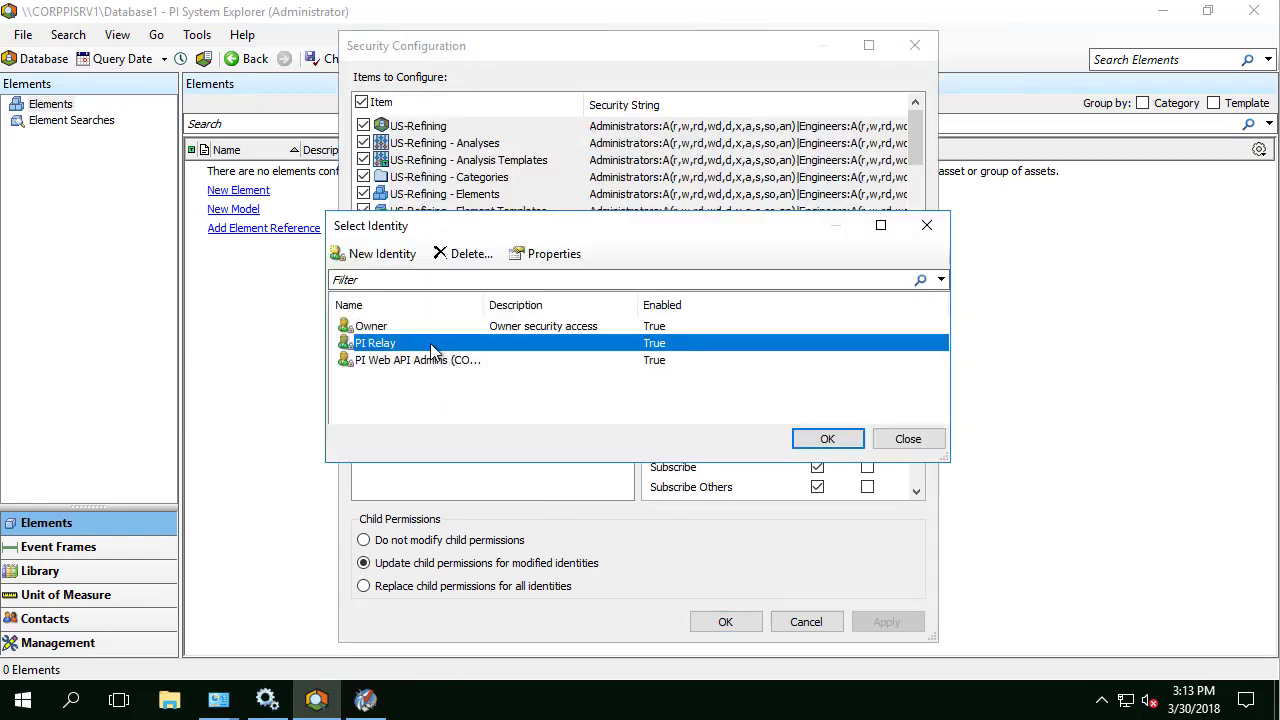
pyautogui.click(824, 438)
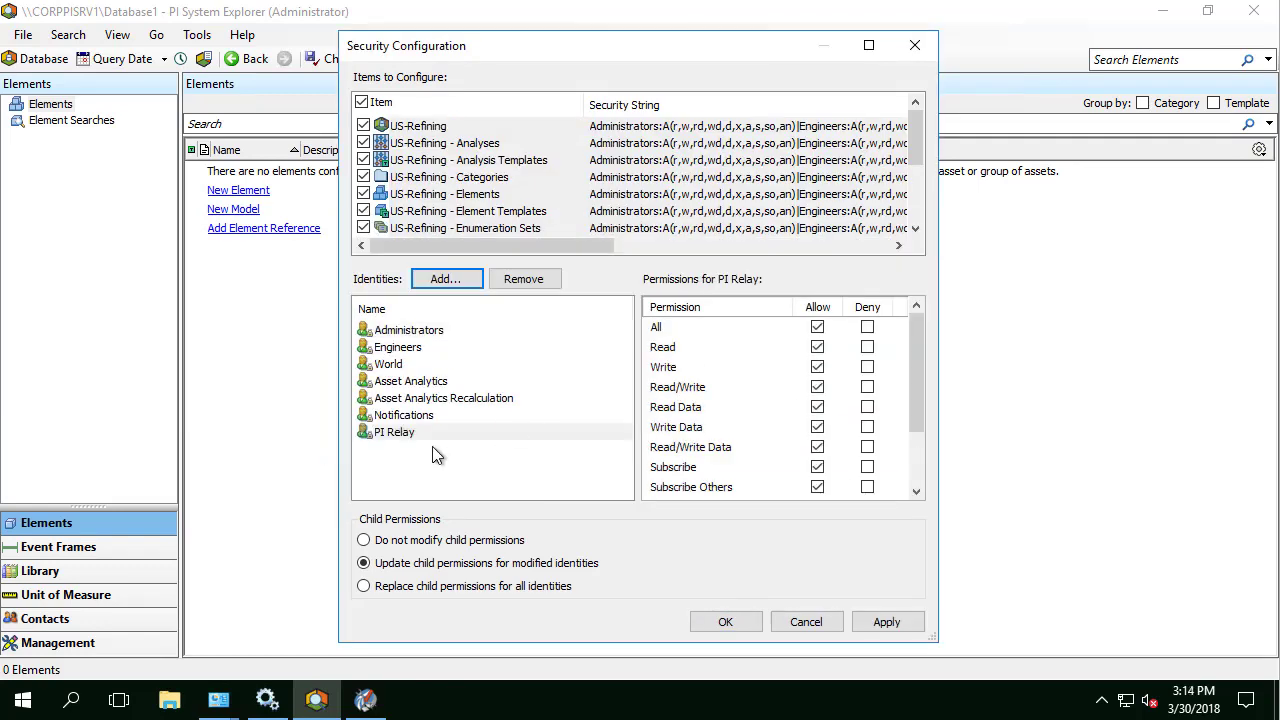
pyautogui.click(817, 328)
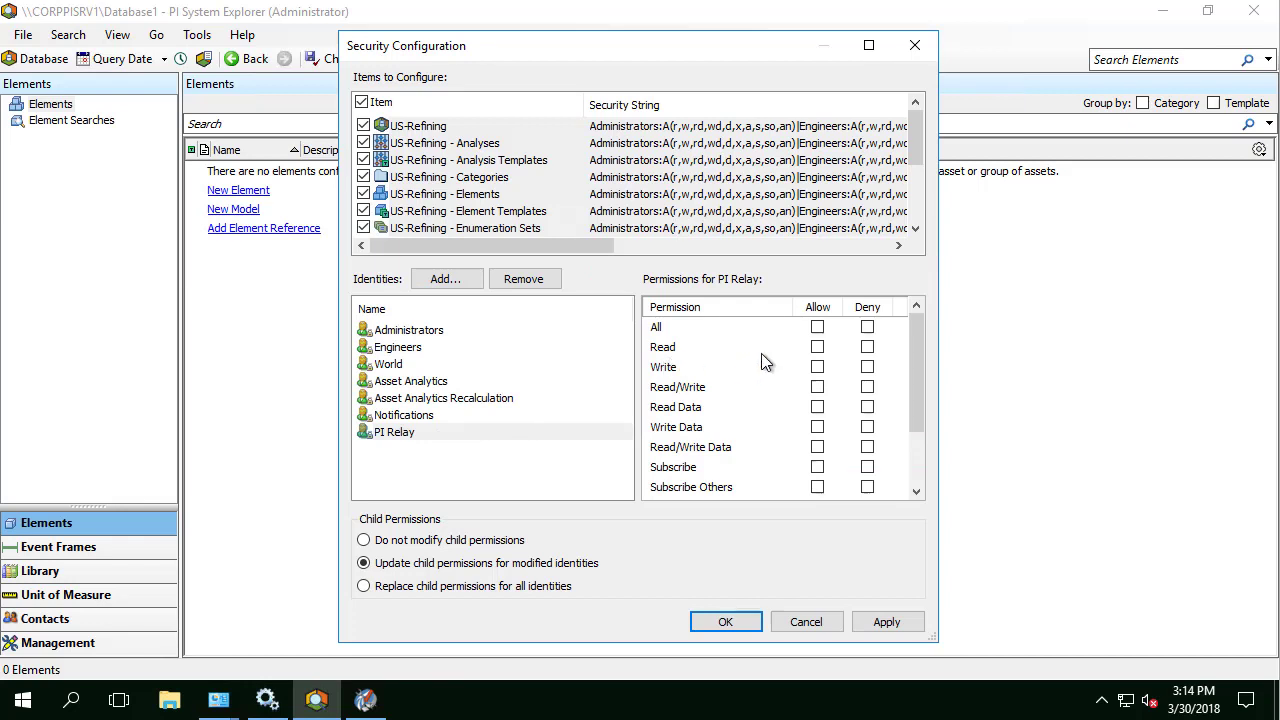
pyautogui.click(817, 367)
pyautogui.click(817, 387)
pyautogui.click(817, 407)
pyautogui.click(817, 427)
# Step: Apply and save those permissions, open US-Refining, and minimize PI System Explorer
pyautogui.click(905, 624)
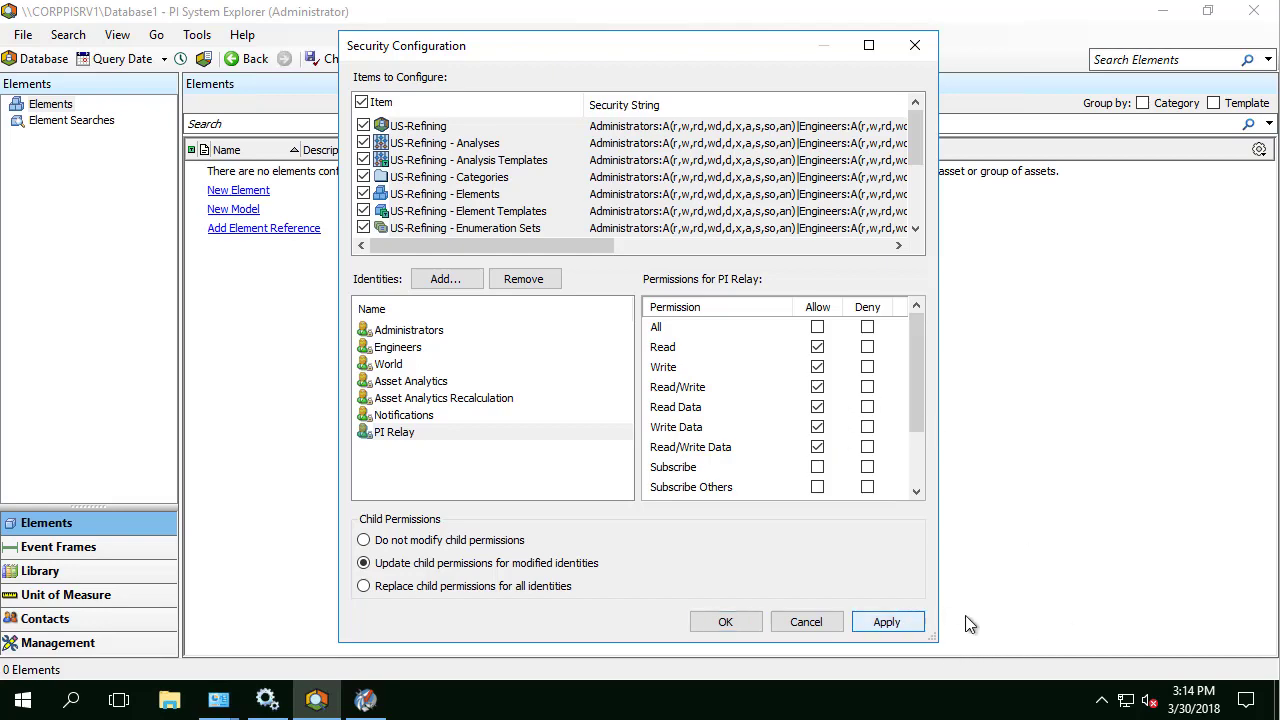
pyautogui.click(742, 630)
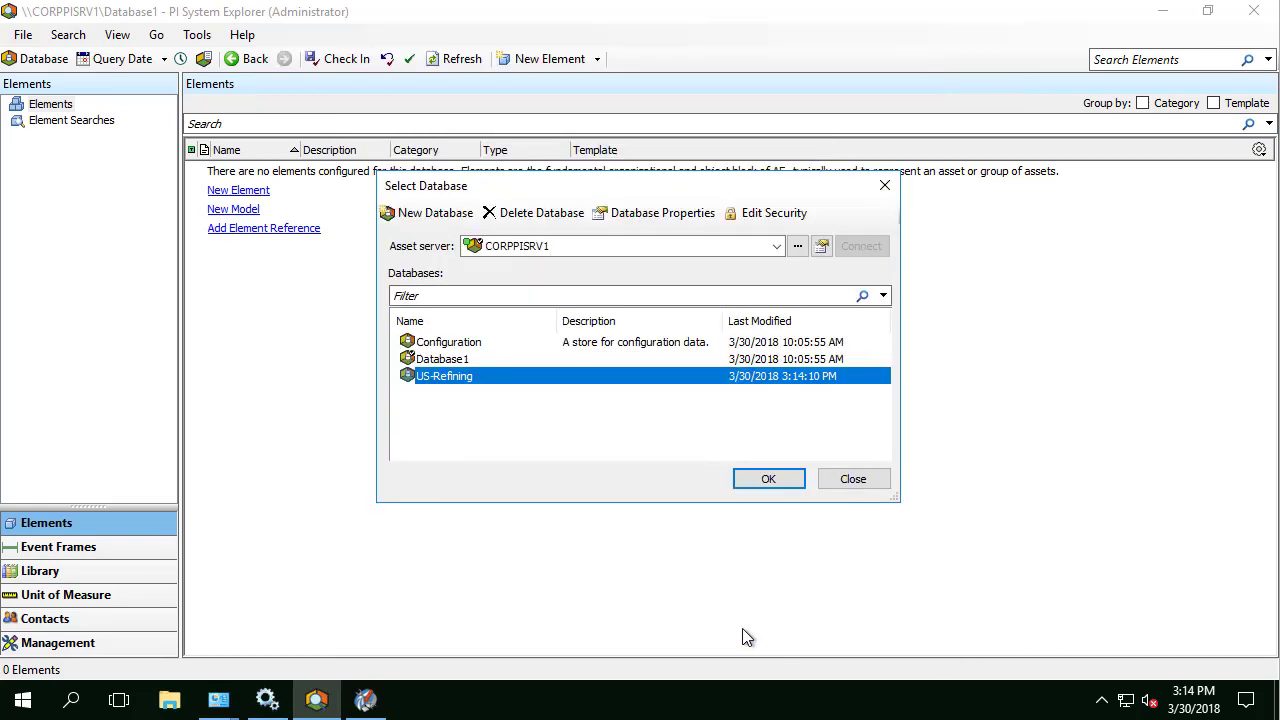
pyautogui.click(770, 478)
pyautogui.click(1162, 12)
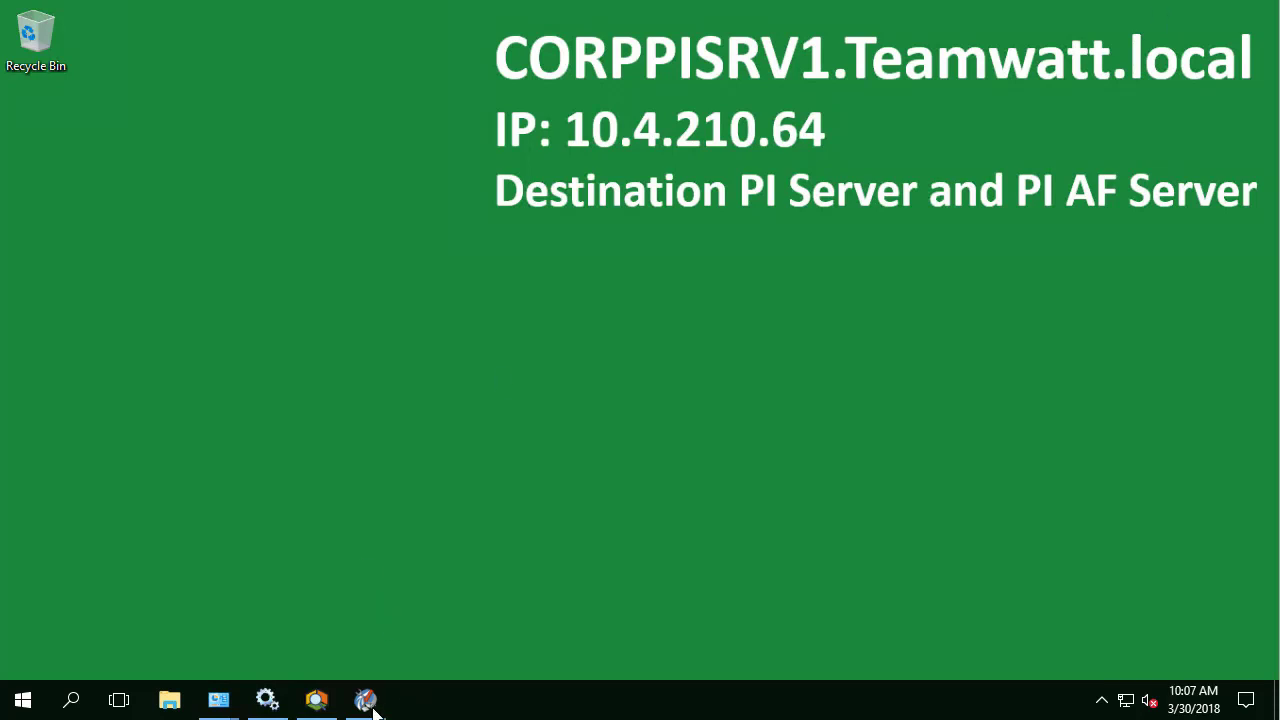
# Step: Add a PI identity called PI Relay under Security > Identities, Users & Groups on CORPPISRV1
pyautogui.click(366, 699)
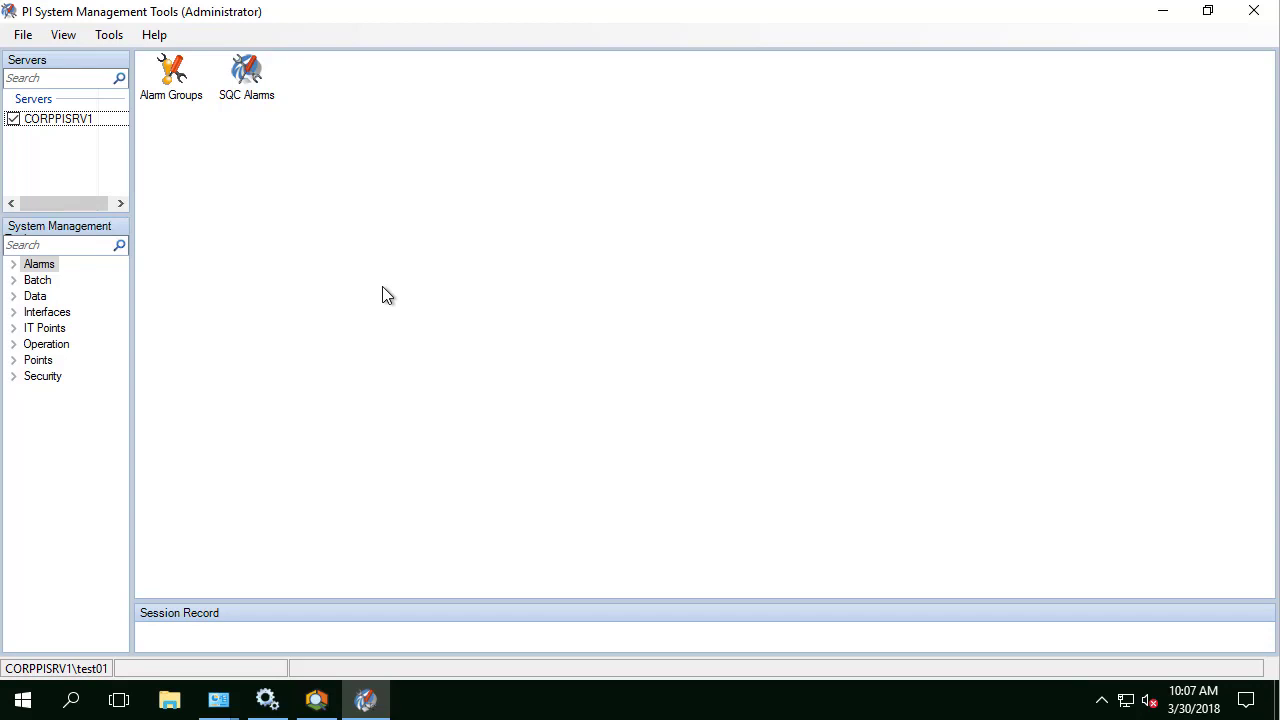
pyautogui.click(13, 377)
pyautogui.click(72, 428)
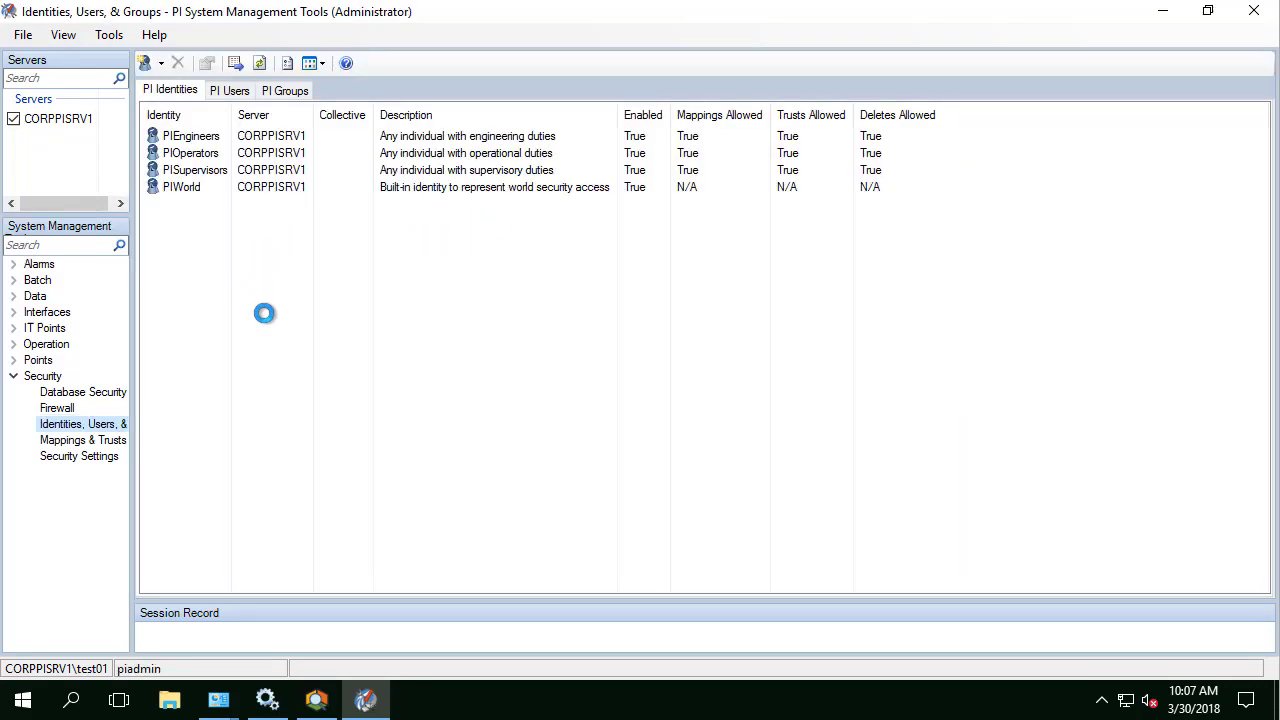
pyautogui.rightClick(210, 233)
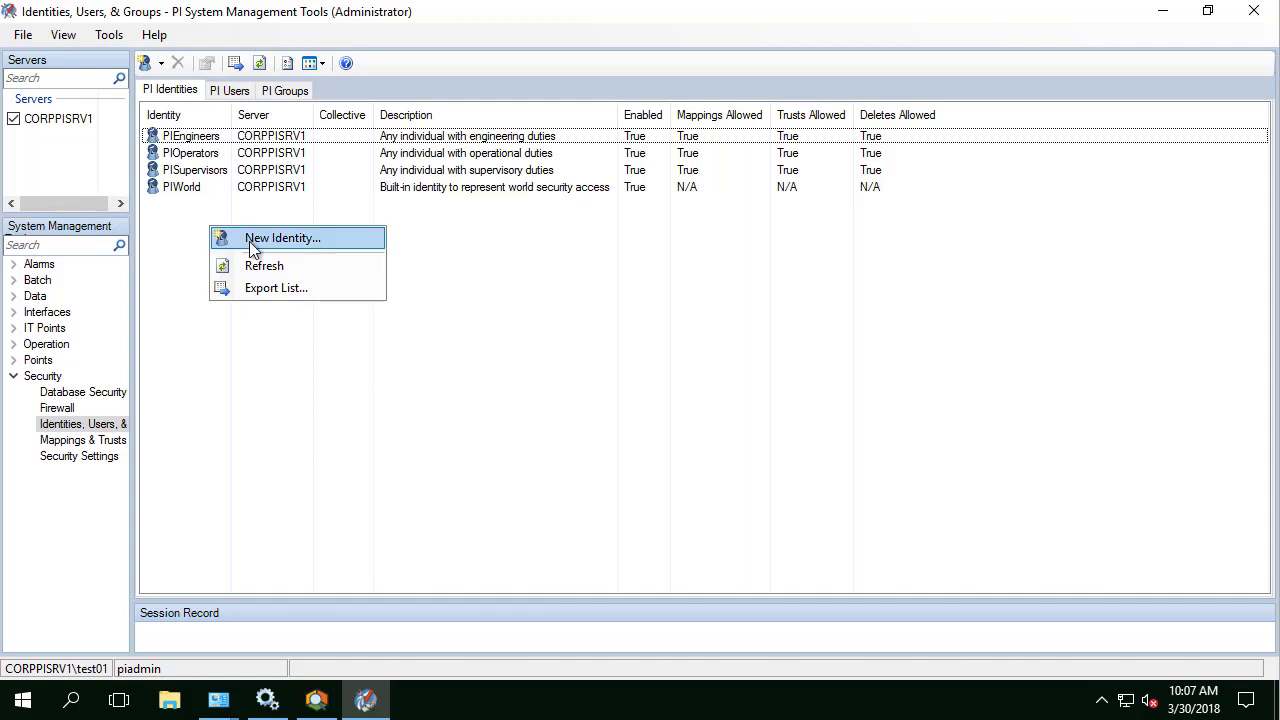
pyautogui.click(256, 241)
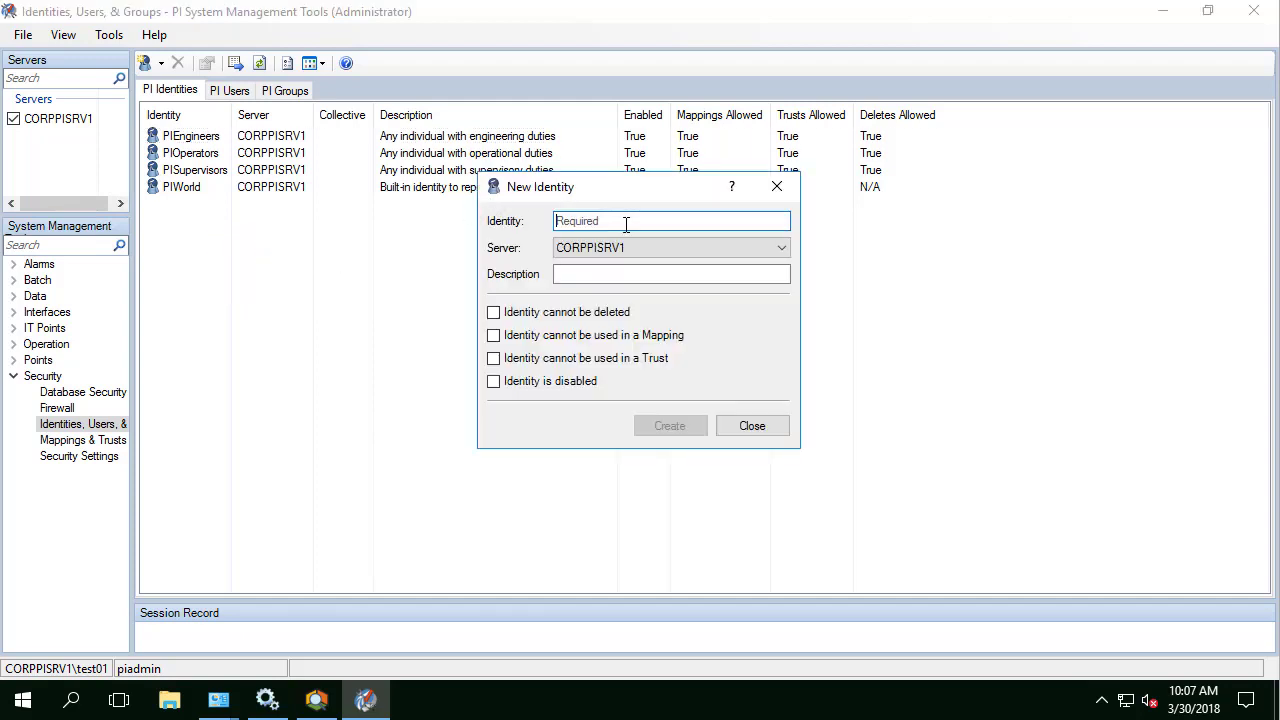
pyautogui.write('PI Relay')
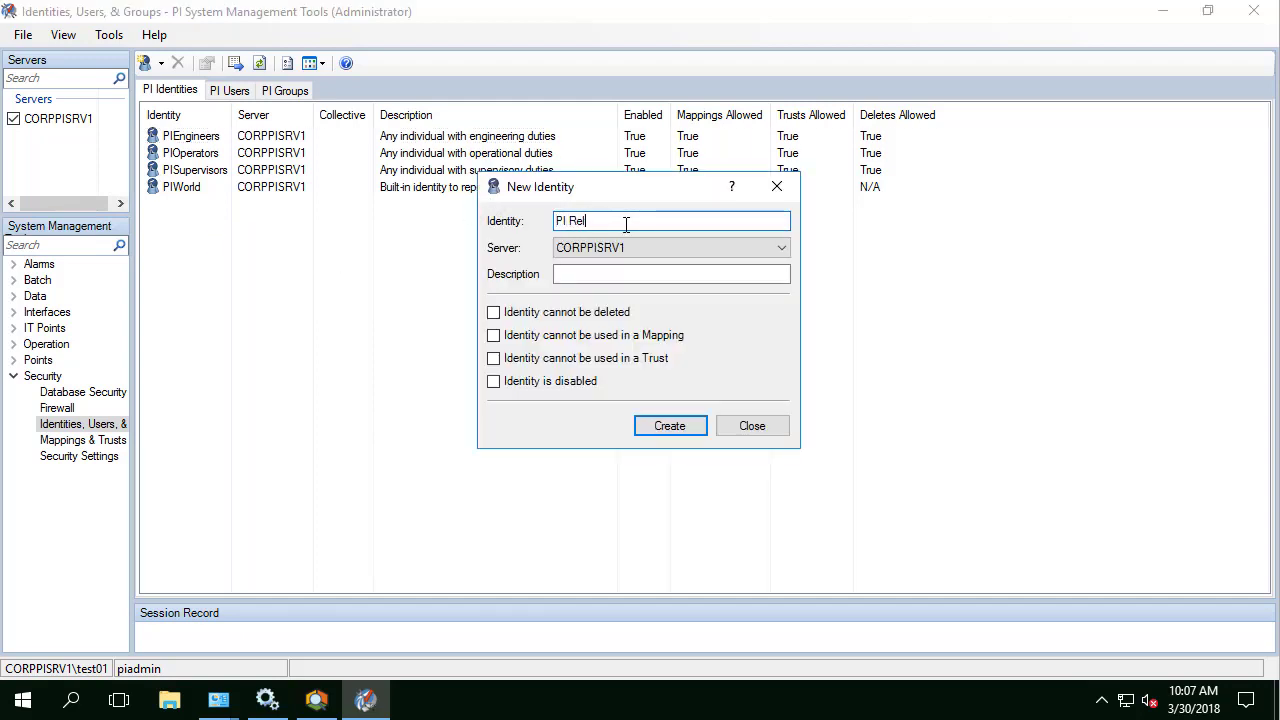
pyautogui.click(660, 430)
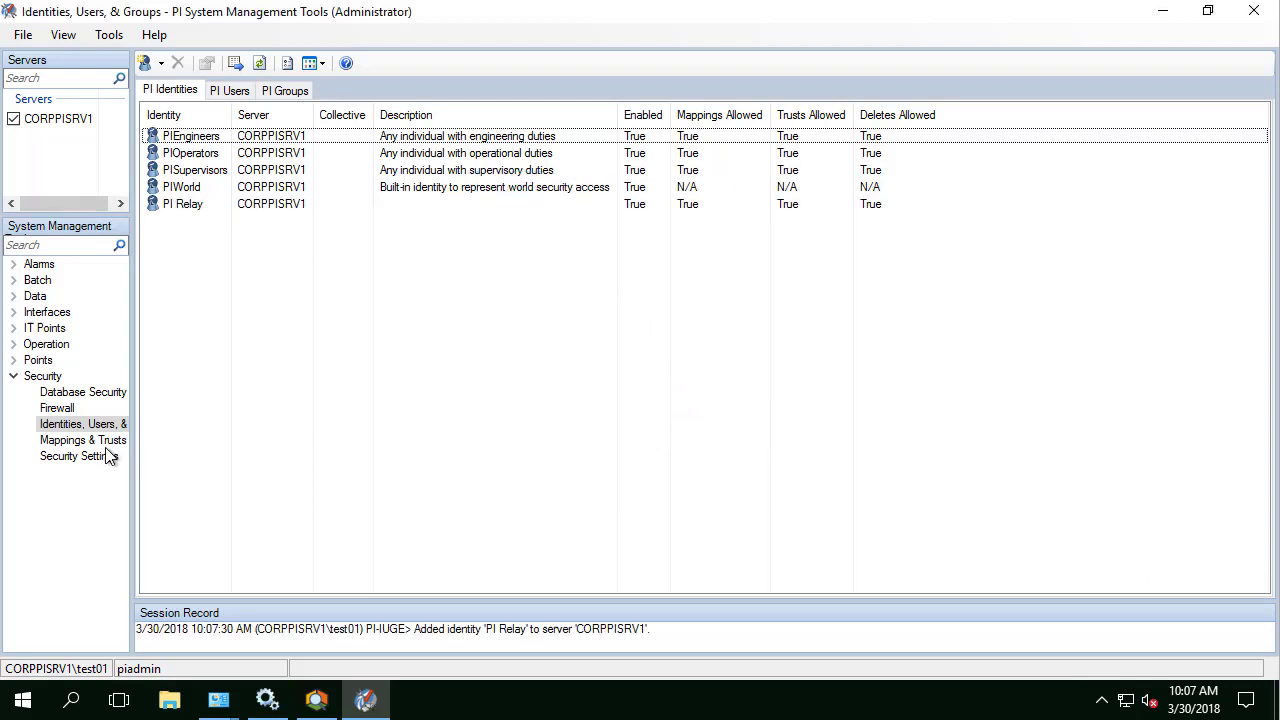
# Step: Create a mapping in Mappings & Trusts from teamwatt\pirelay to the PI Relay identity
pyautogui.click(90, 441)
pyautogui.rightClick(229, 155)
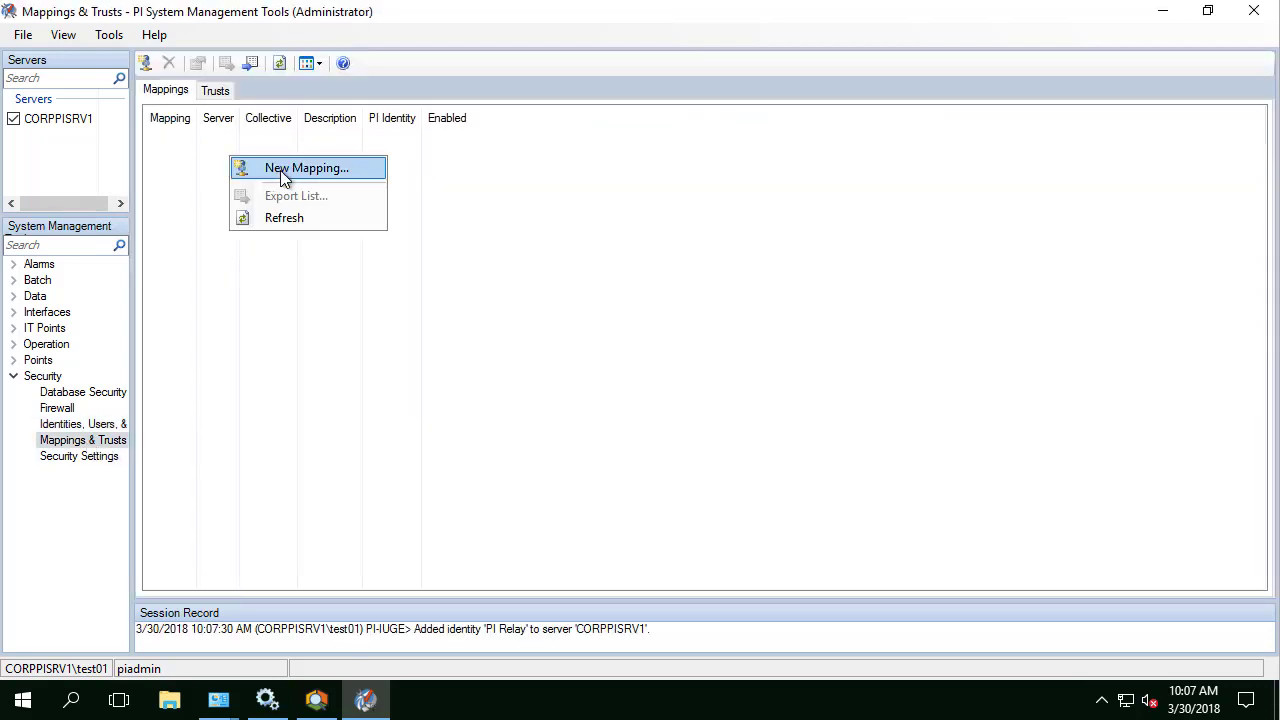
pyautogui.click(280, 170)
pyautogui.click(713, 257)
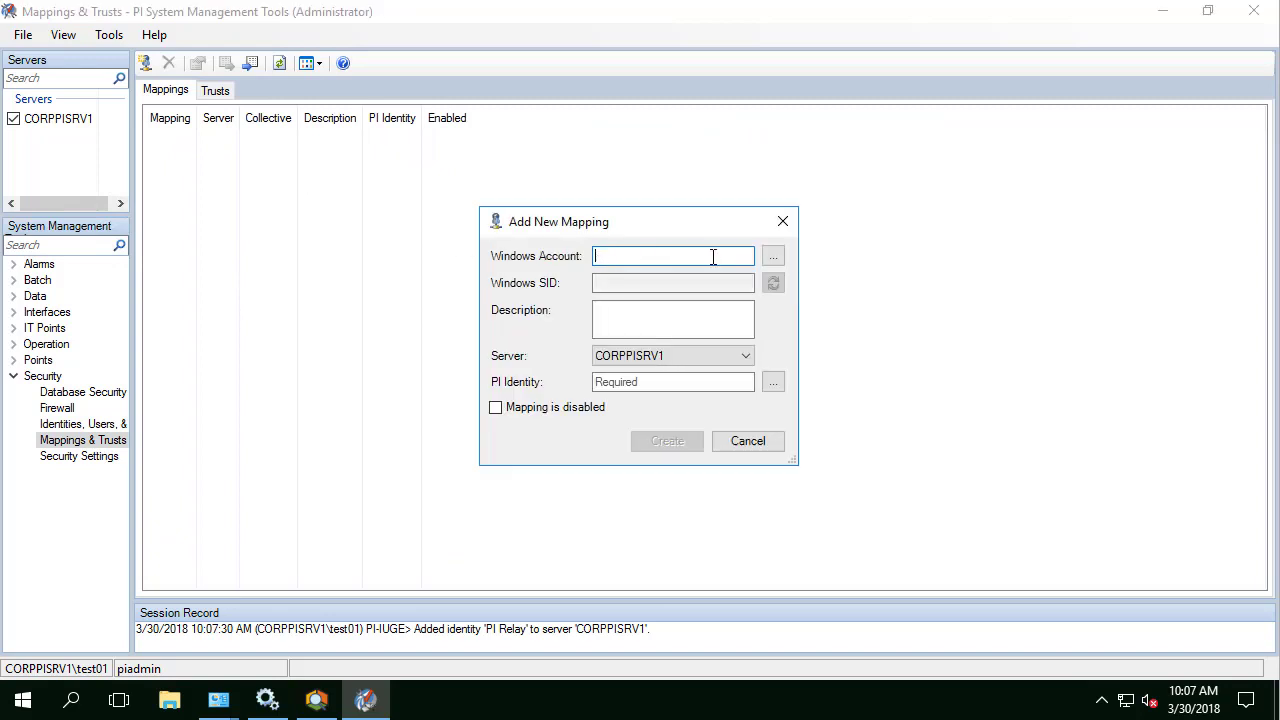
pyautogui.write('teamwatt\\pirelay')
pyautogui.click(773, 382)
pyautogui.click(522, 360)
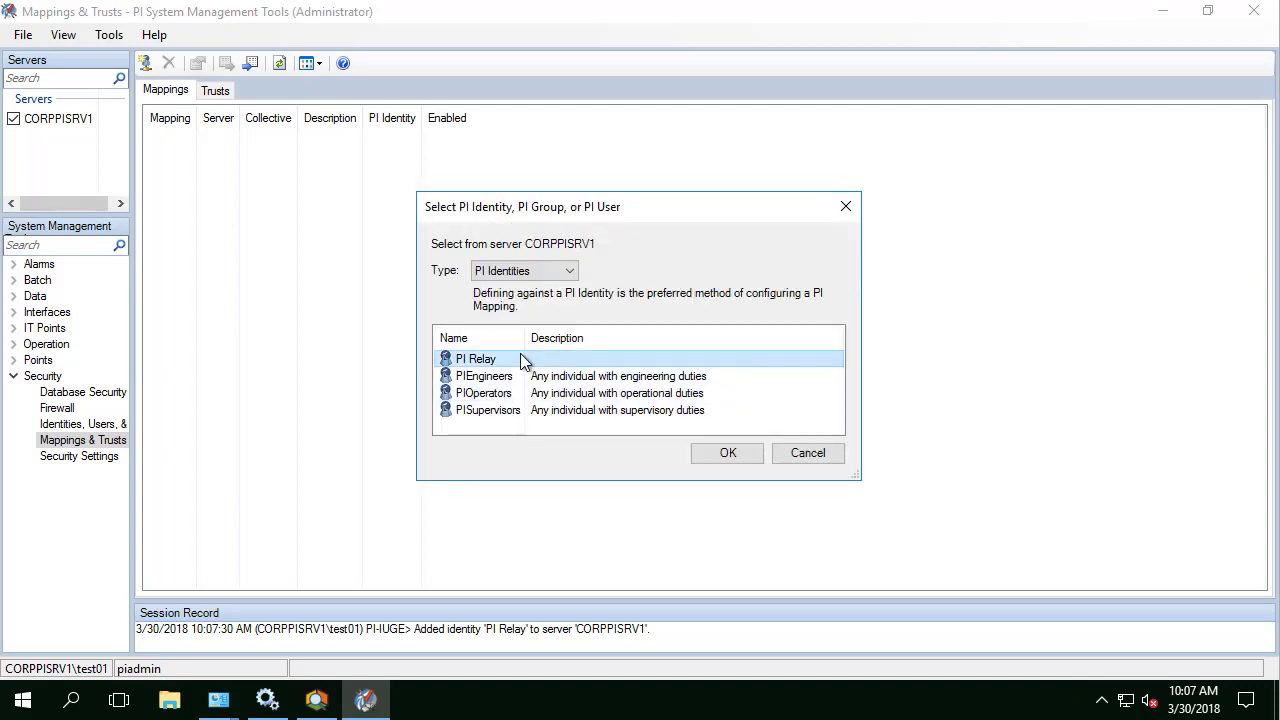
pyautogui.click(722, 455)
pyautogui.click(667, 445)
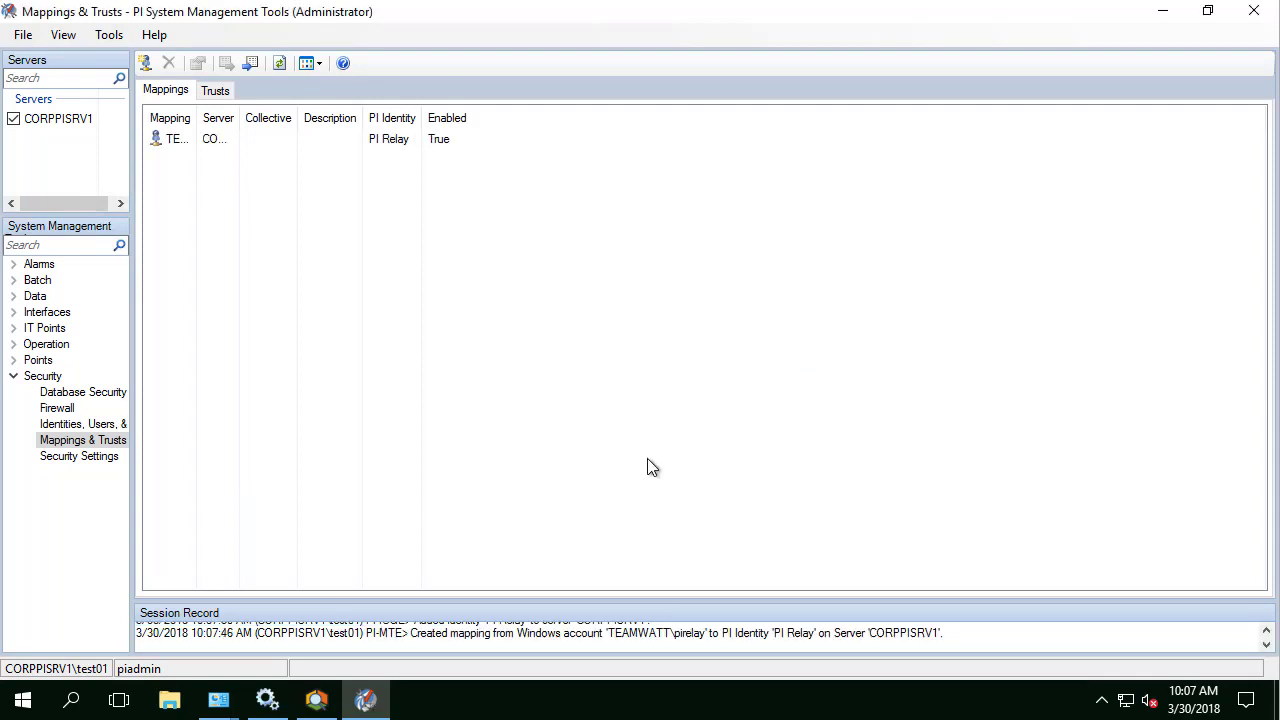
# Step: Add PI Relay to the PIPOINT table's access list in Database Security
pyautogui.click(100, 398)
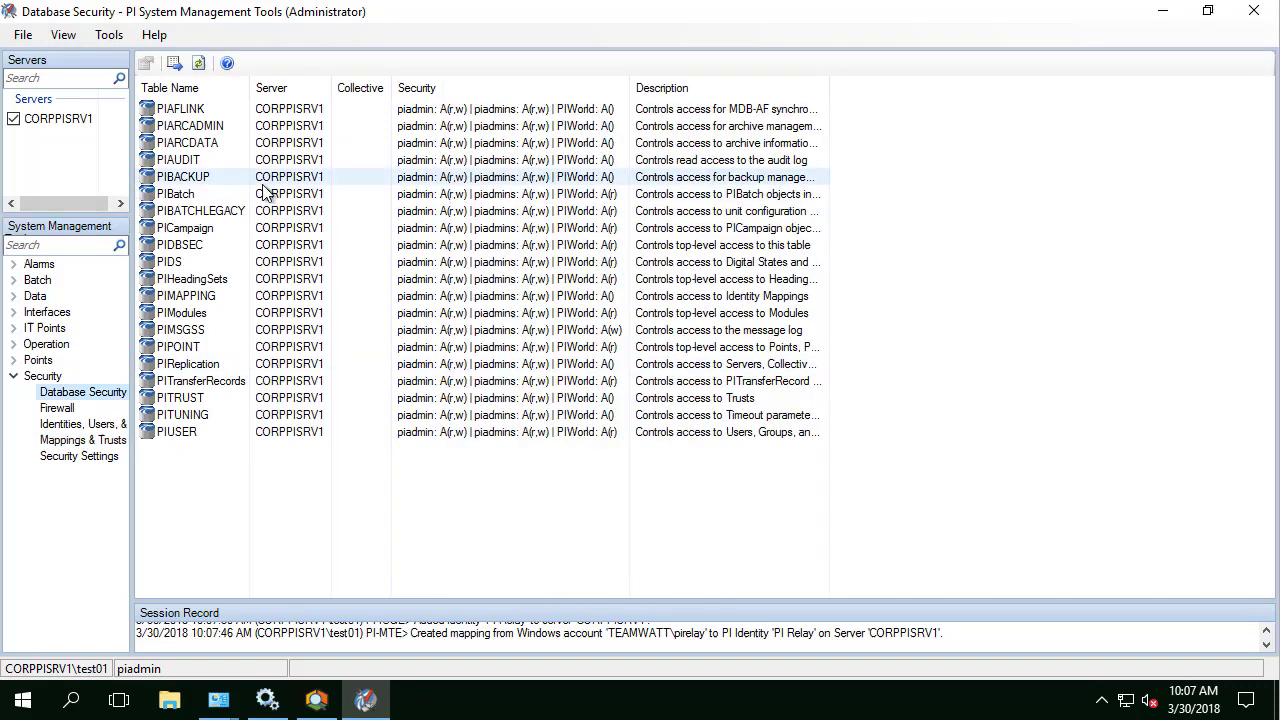
pyautogui.click(336, 347)
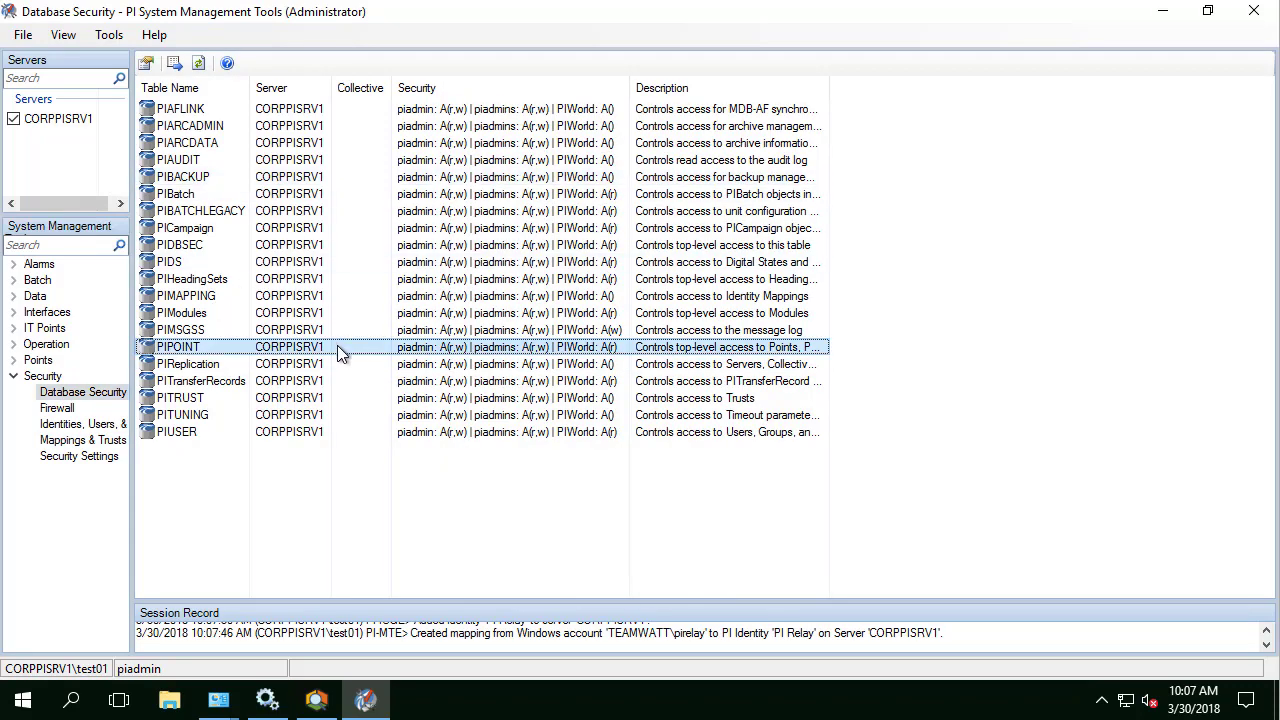
pyautogui.doubleClick(336, 346)
pyautogui.click(645, 399)
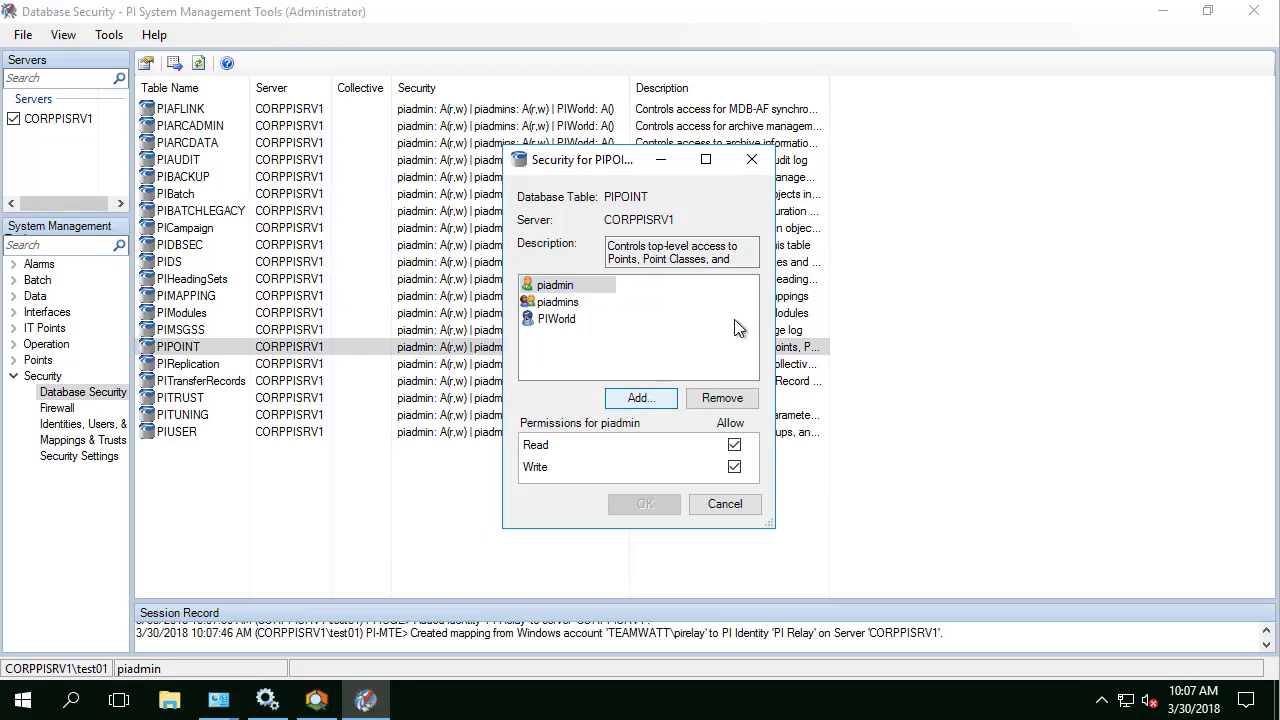
pyautogui.click(520, 305)
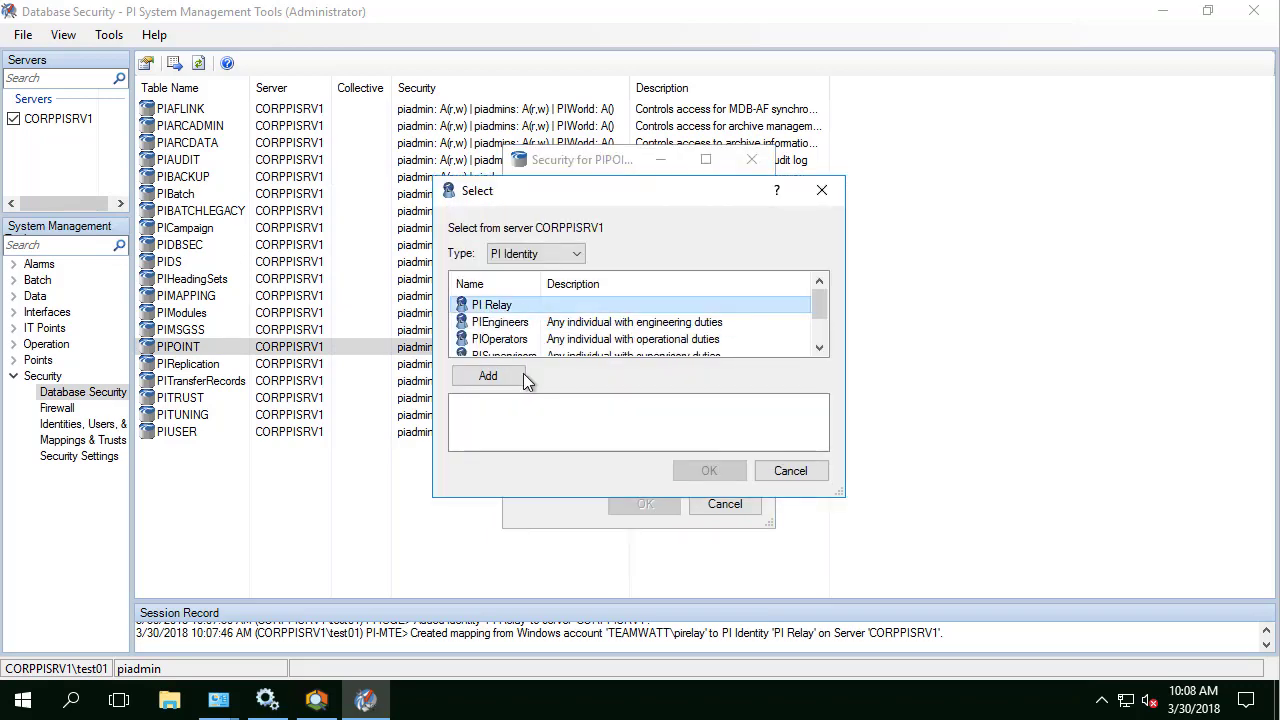
pyautogui.click(519, 376)
pyautogui.click(705, 471)
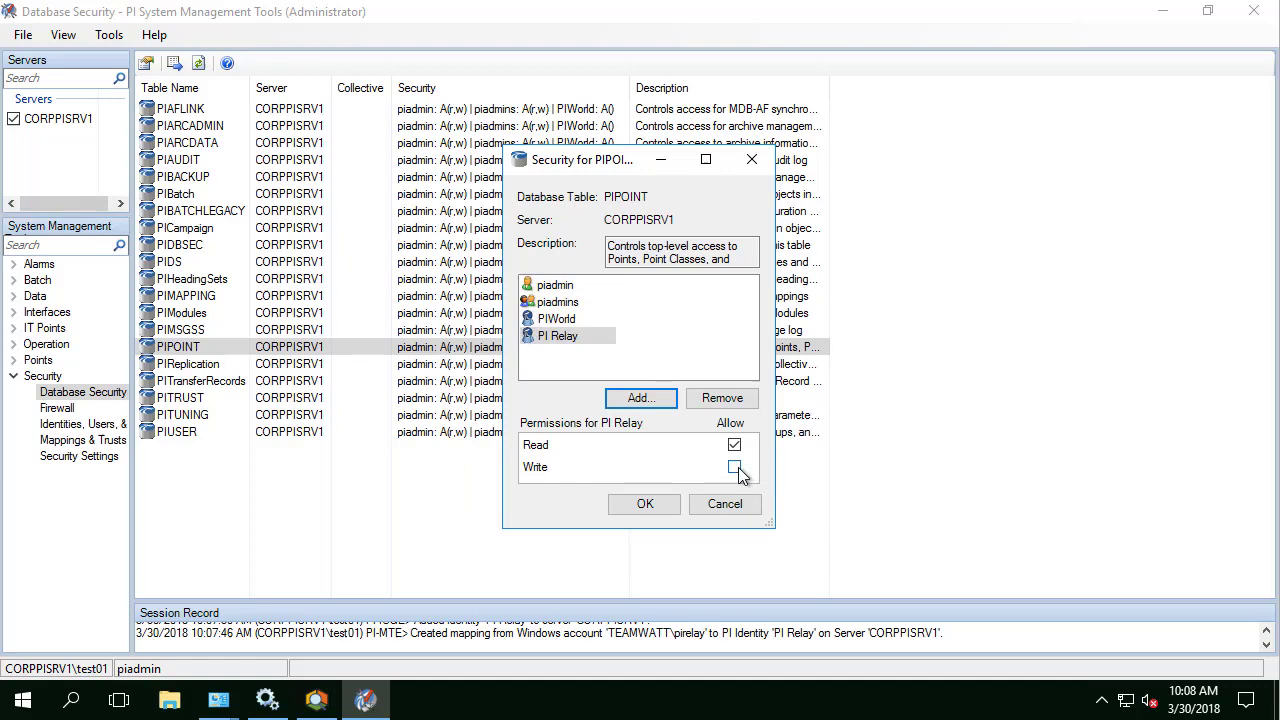
pyautogui.click(645, 505)
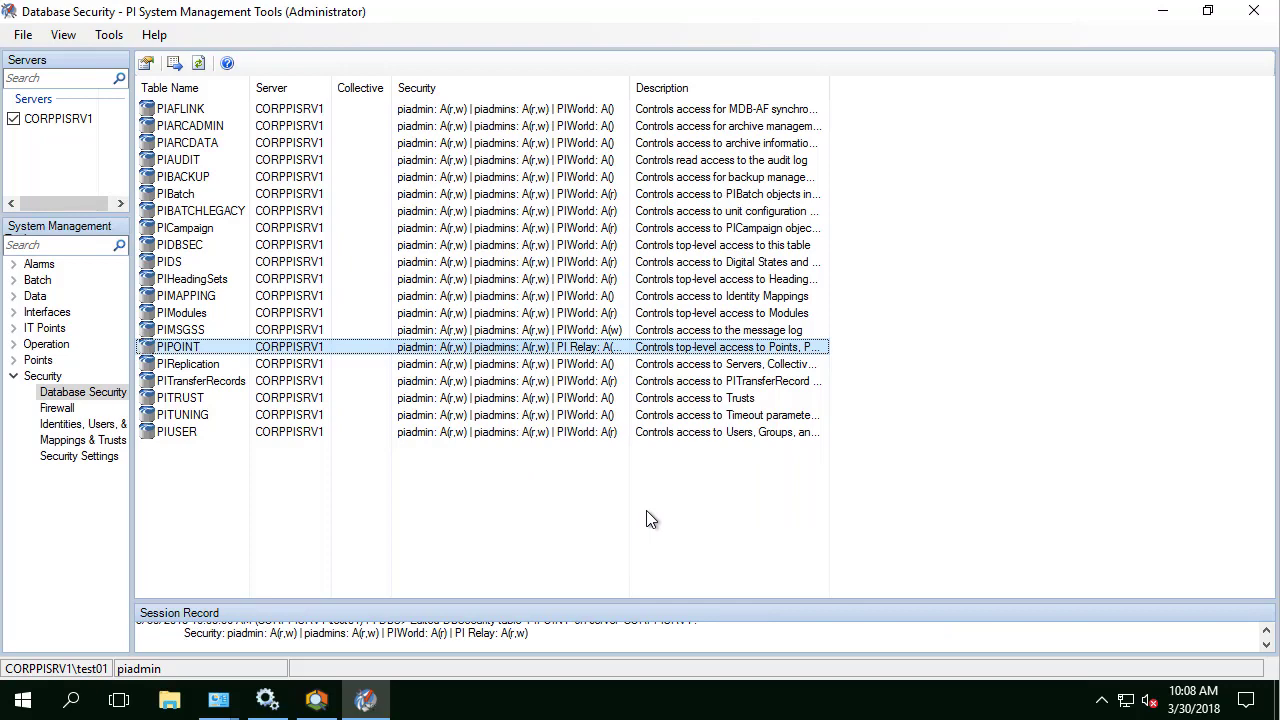
# Step: Give PI Relay read and write access on the PIDS table
pyautogui.doubleClick(341, 261)
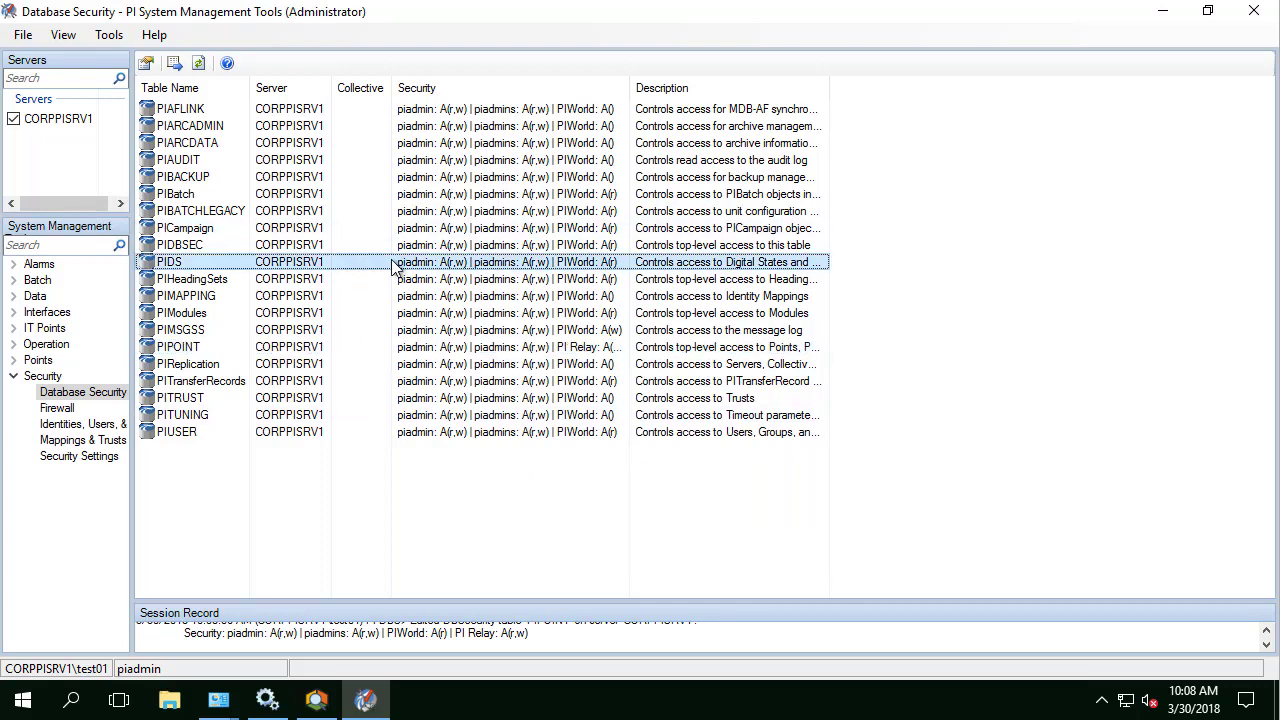
pyautogui.click(640, 398)
pyautogui.click(495, 304)
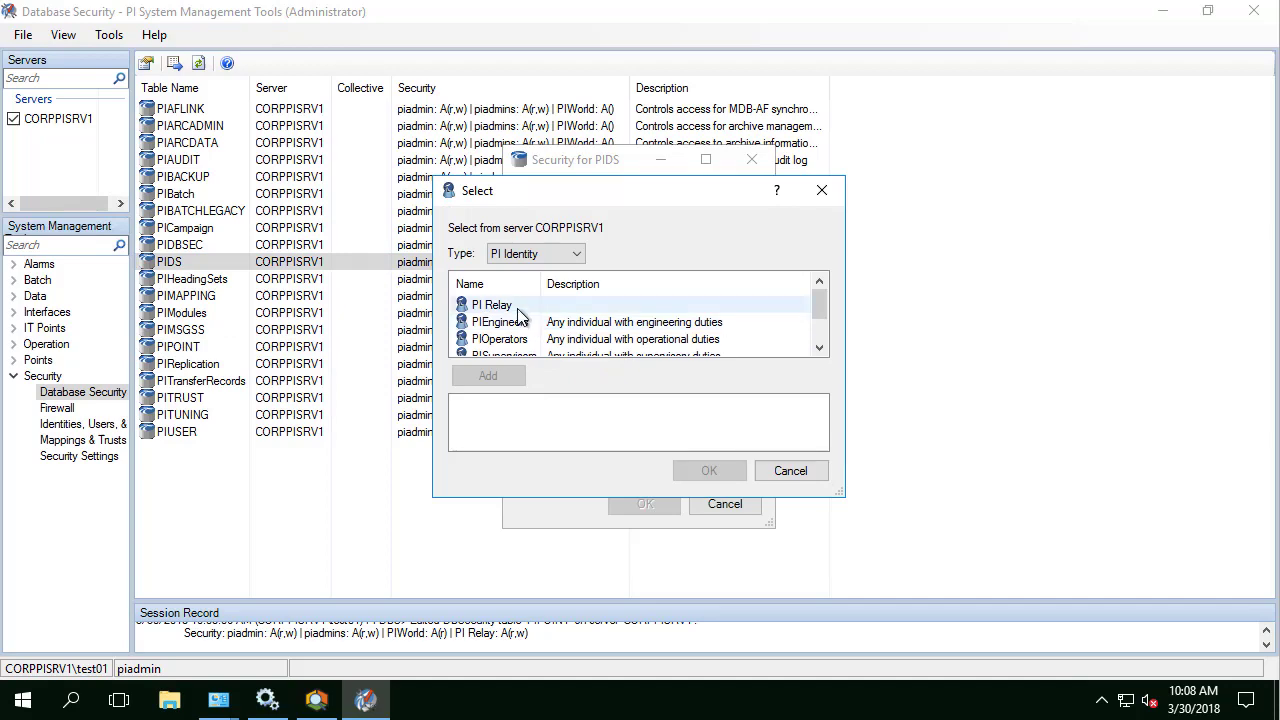
pyautogui.click(488, 376)
pyautogui.click(709, 471)
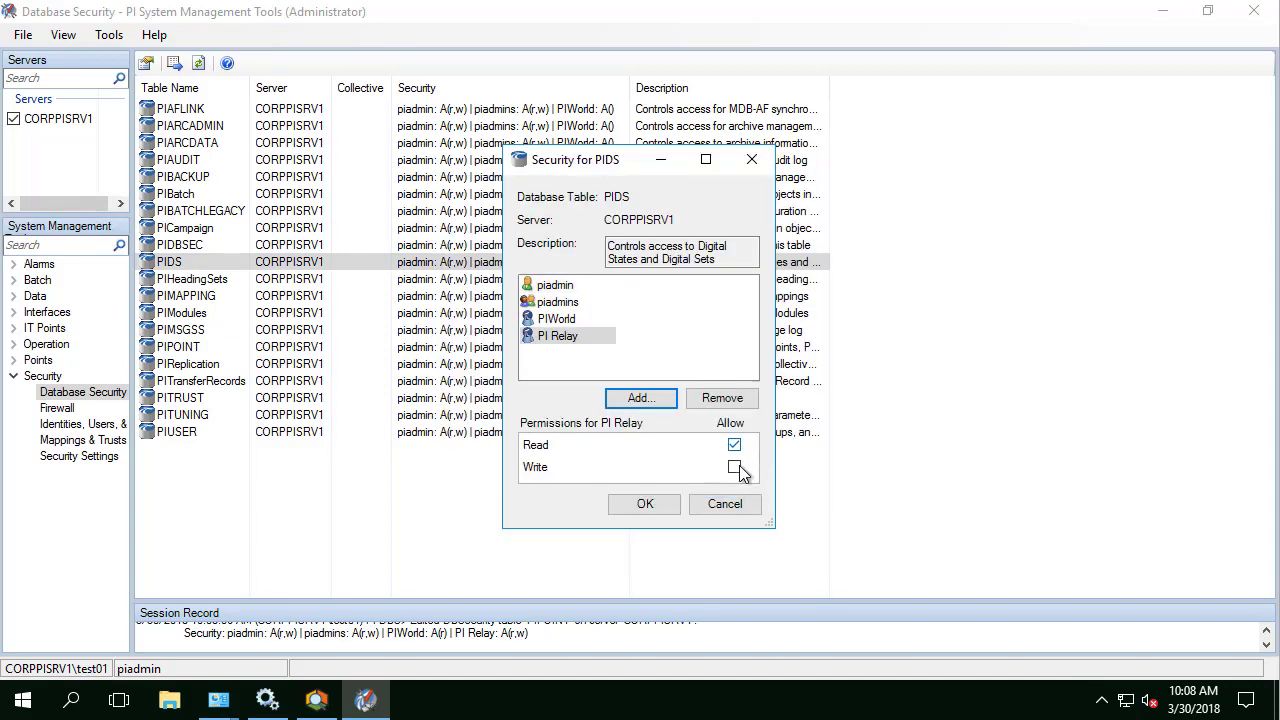
pyautogui.click(643, 504)
# Step: Grant PI Relay the same read and write access on the PIUSER table
pyautogui.doubleClick(398, 433)
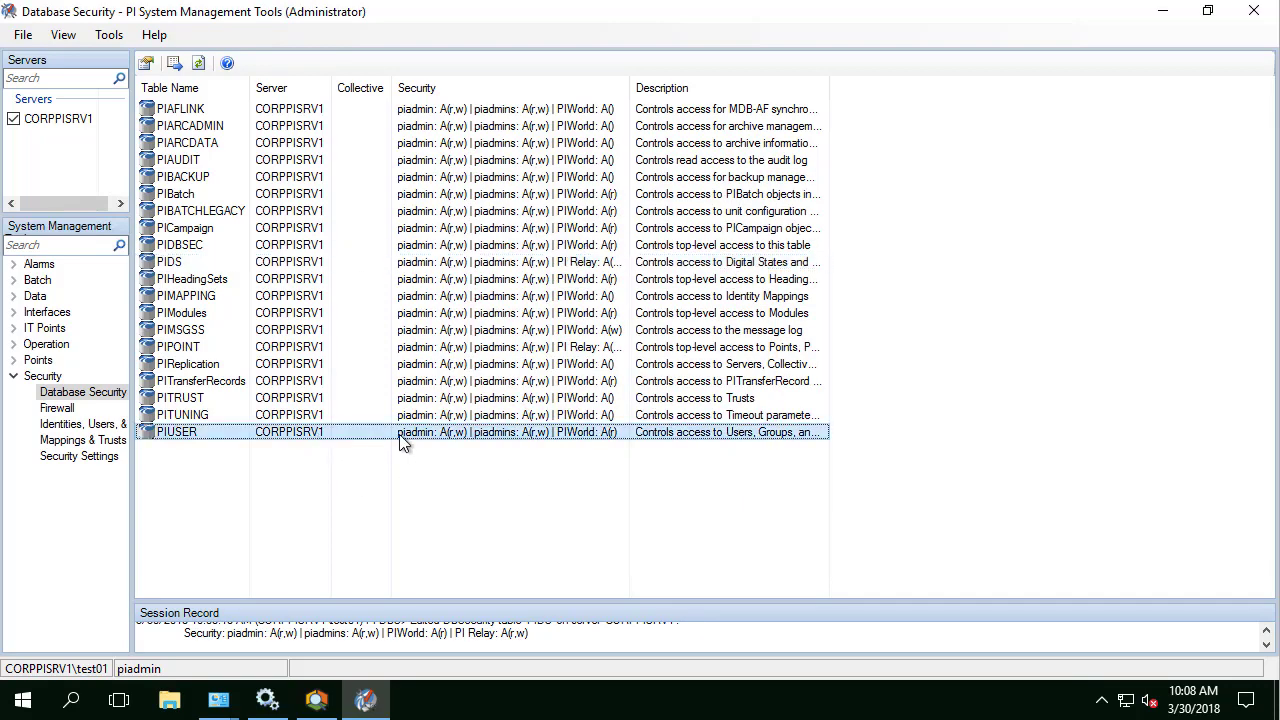
pyautogui.click(640, 398)
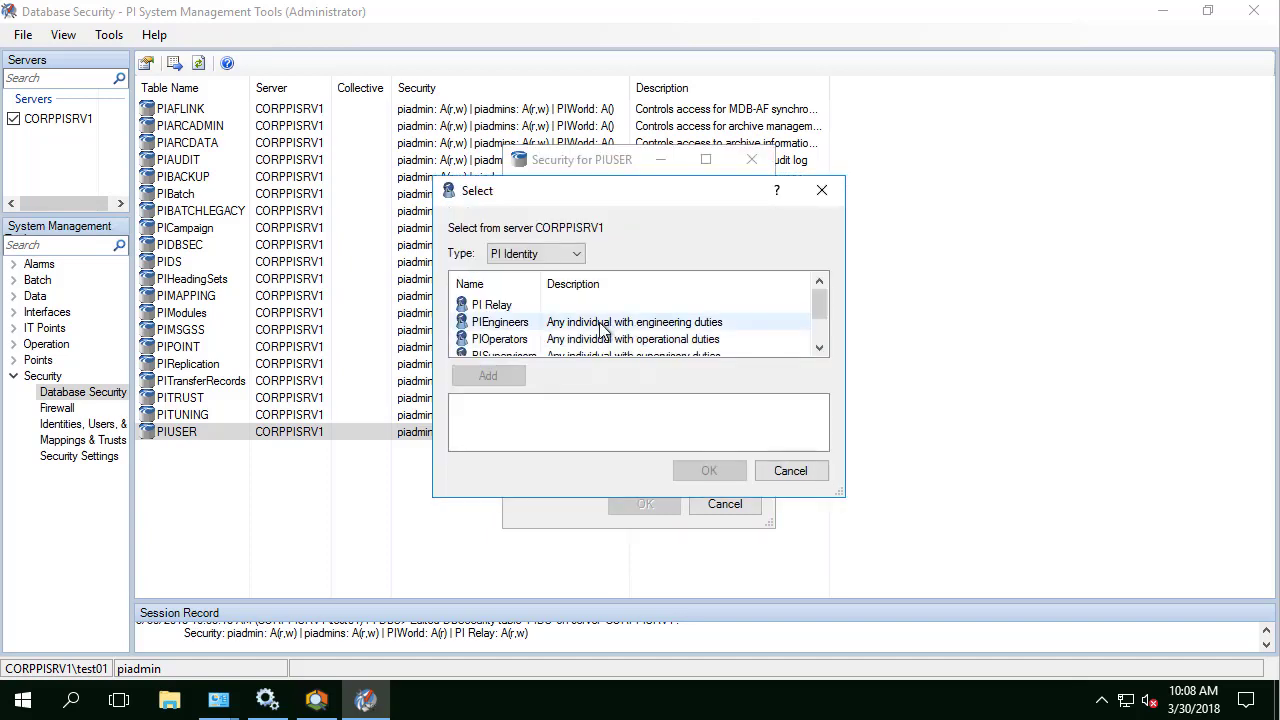
pyautogui.click(492, 305)
pyautogui.click(488, 376)
pyautogui.click(709, 471)
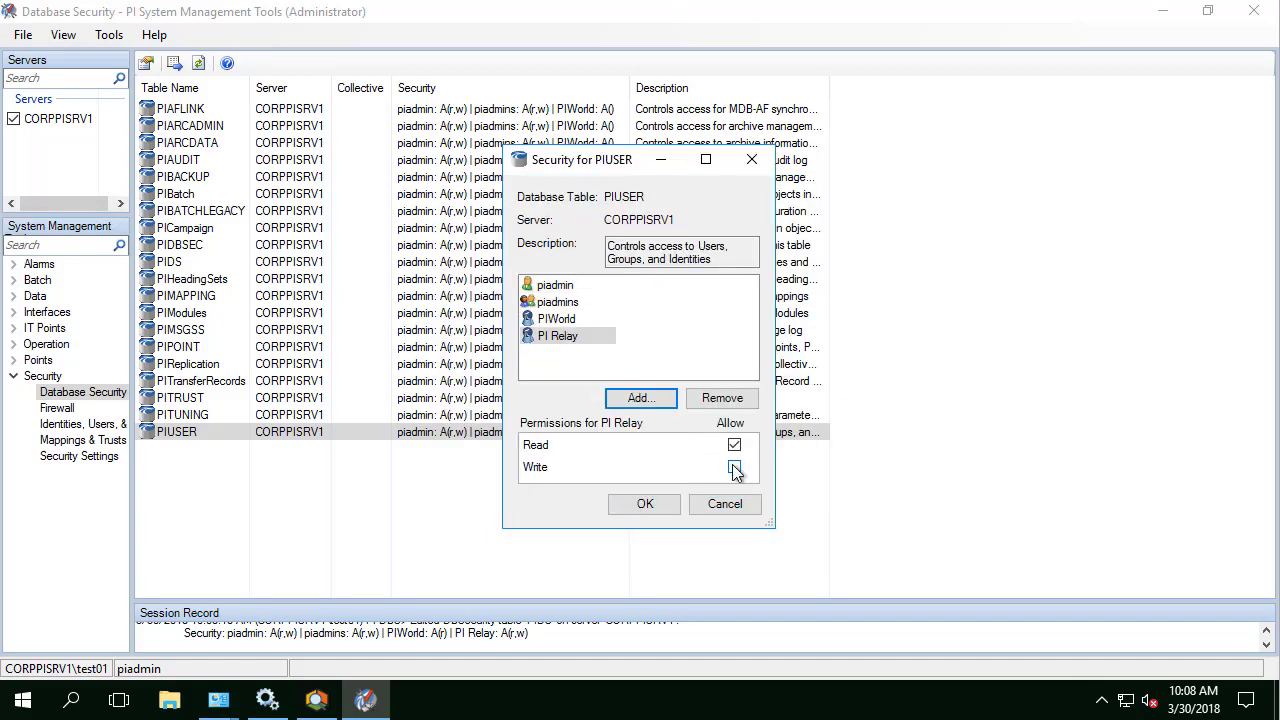
pyautogui.click(645, 504)
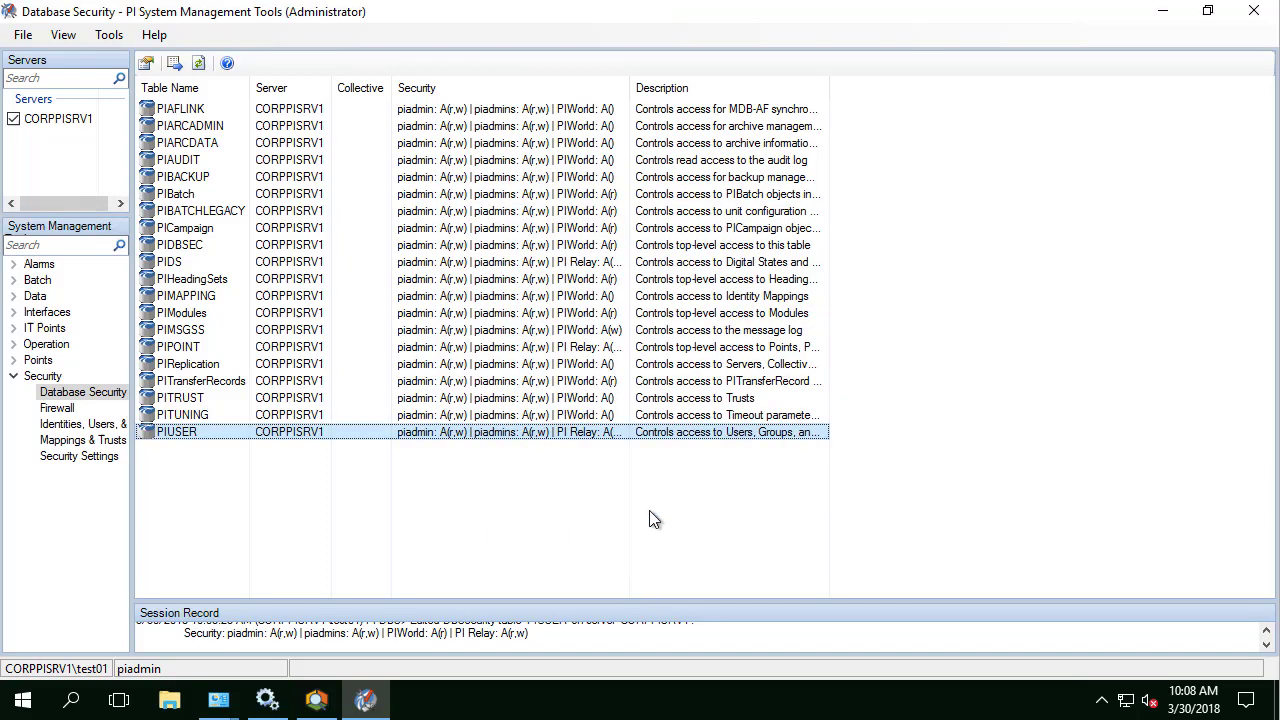